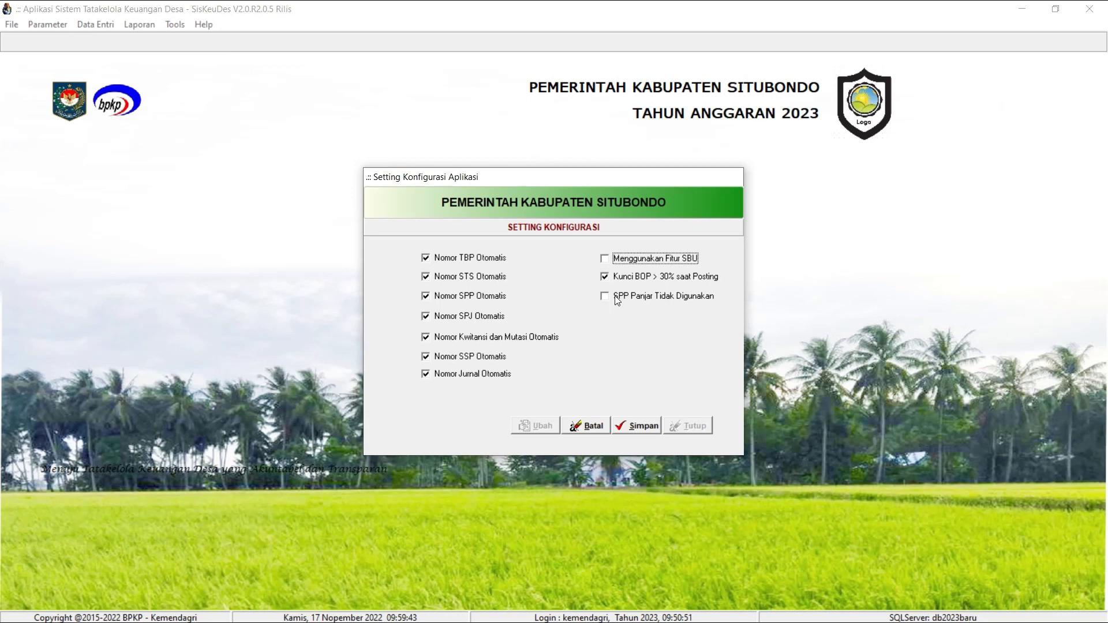
Save the application configuration with the SPP Panjar Tidak Digunakan option disabled and close the settings.
{"action": "left_click", "coordinate": [617, 300]}
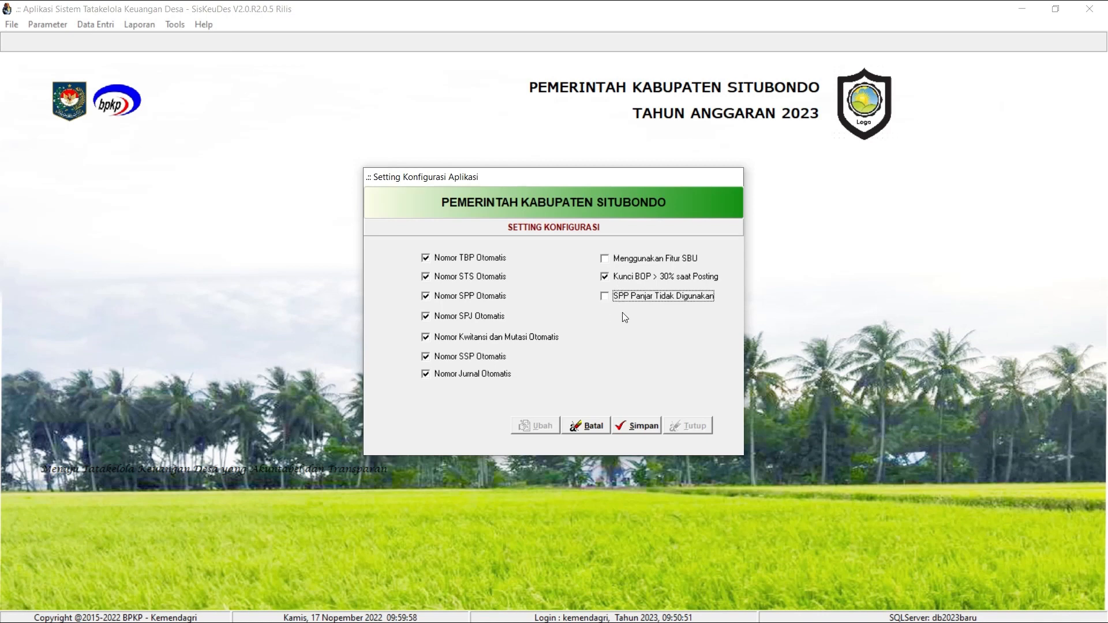
{"action": "left_click", "coordinate": [645, 428]}
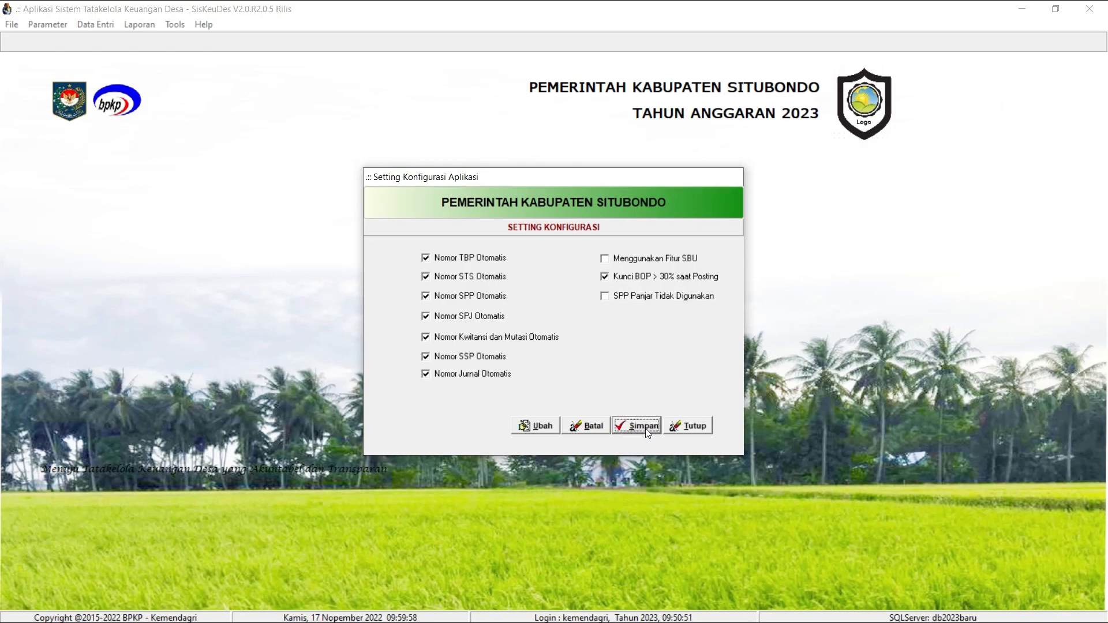
{"action": "left_click", "coordinate": [688, 425]}
Open Kosongkan Data and mark all five data categories for emptying, from Data Umum dan Perencanaan to Saldo Awal Aset Desa.
{"action": "left_click", "coordinate": [183, 26]}
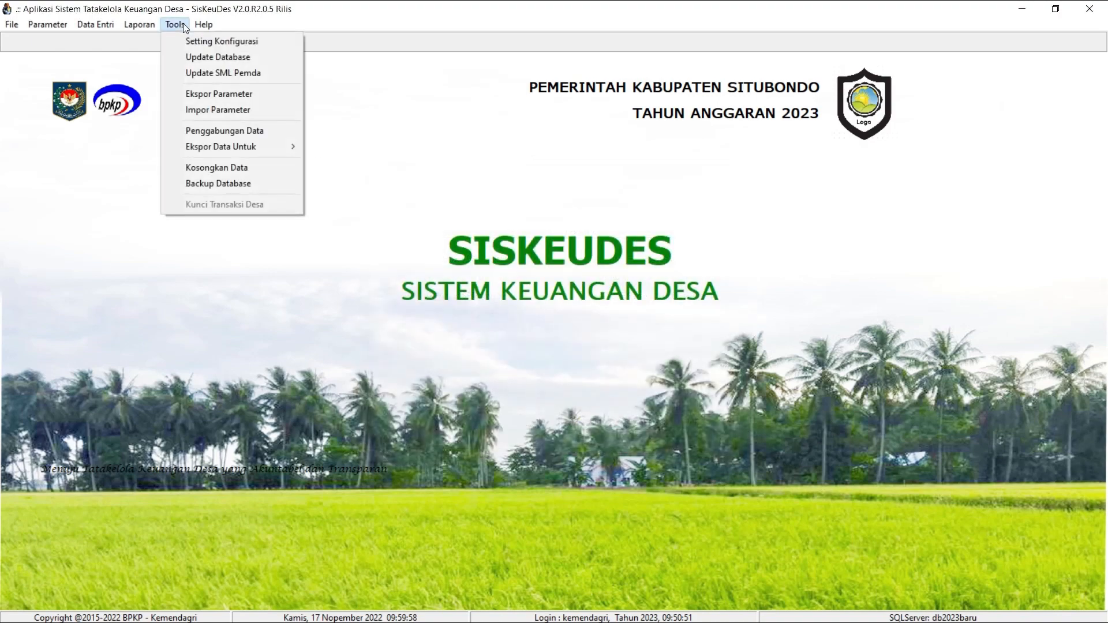
{"action": "left_click", "coordinate": [218, 169]}
{"action": "left_click", "coordinate": [486, 272]}
{"action": "left_click", "coordinate": [485, 292]}
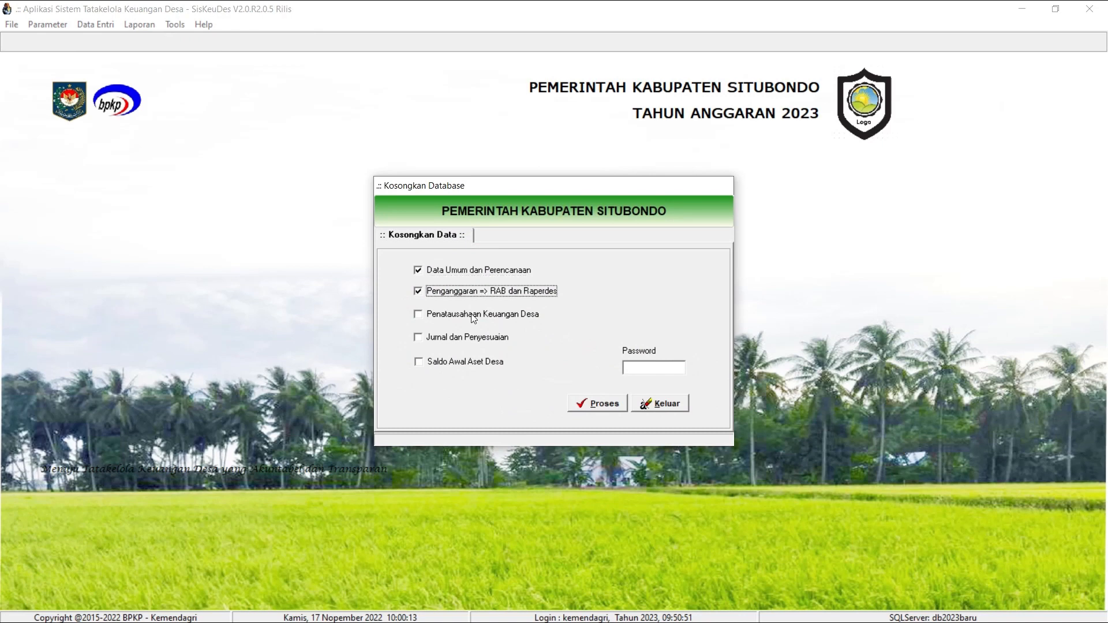
{"action": "left_click", "coordinate": [479, 315]}
{"action": "left_click", "coordinate": [470, 338]}
{"action": "left_click", "coordinate": [461, 363]}
Enter the password, run the emptying of the selected data, and close the Kosongkan Database dialog.
{"action": "key", "text": "Tab"}
{"action": "type", "text": "*"}
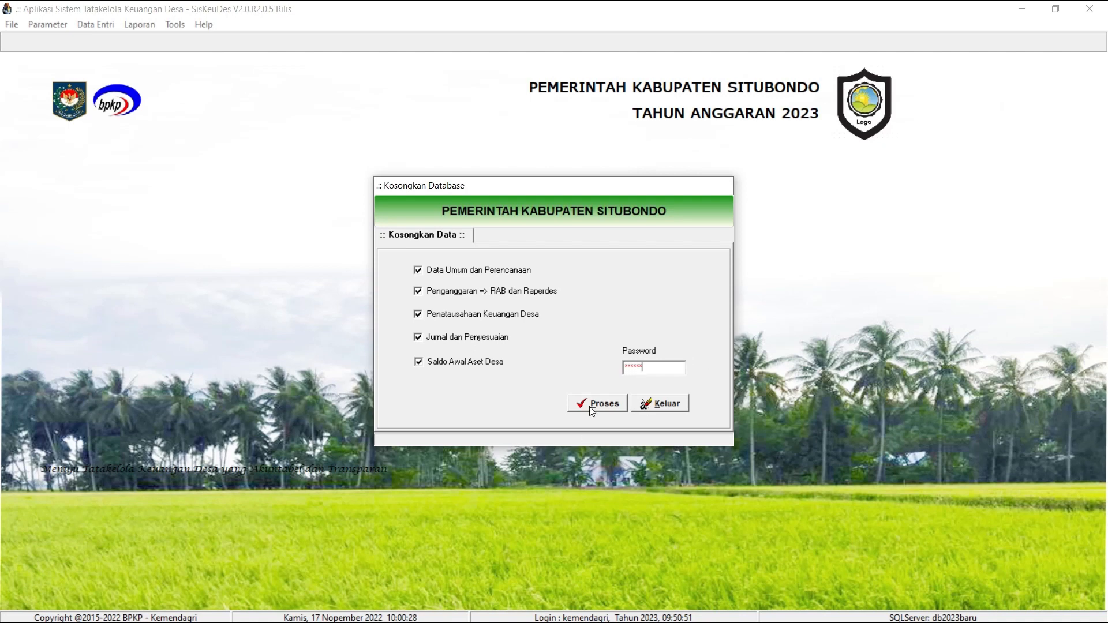
{"action": "left_click", "coordinate": [594, 404]}
{"action": "left_click", "coordinate": [586, 362]}
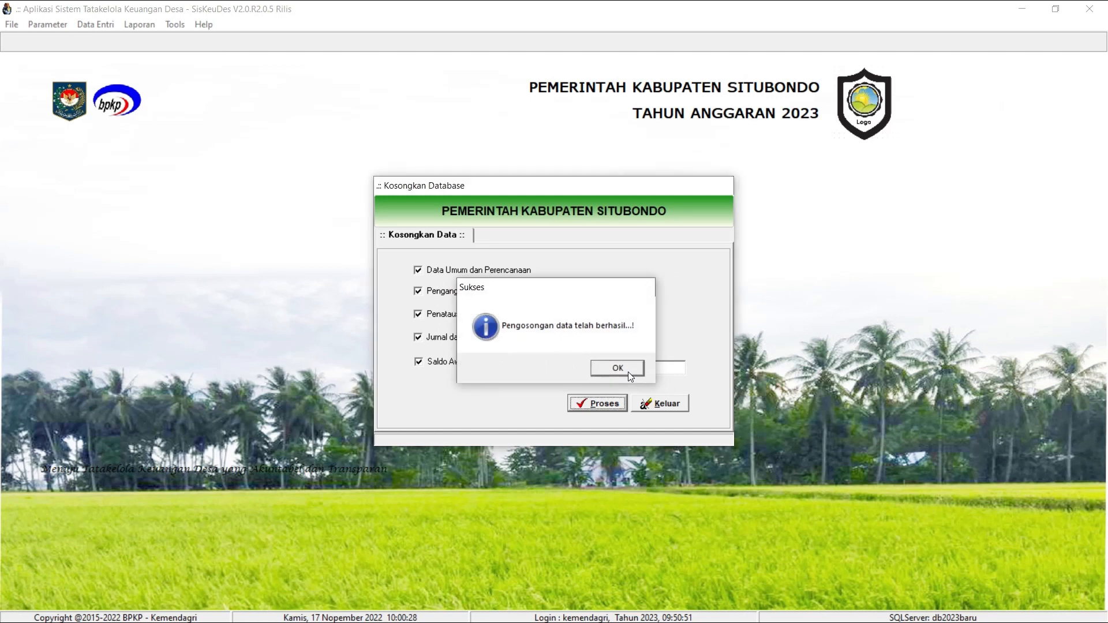
{"action": "left_click", "coordinate": [628, 371]}
{"action": "left_click", "coordinate": [668, 407]}
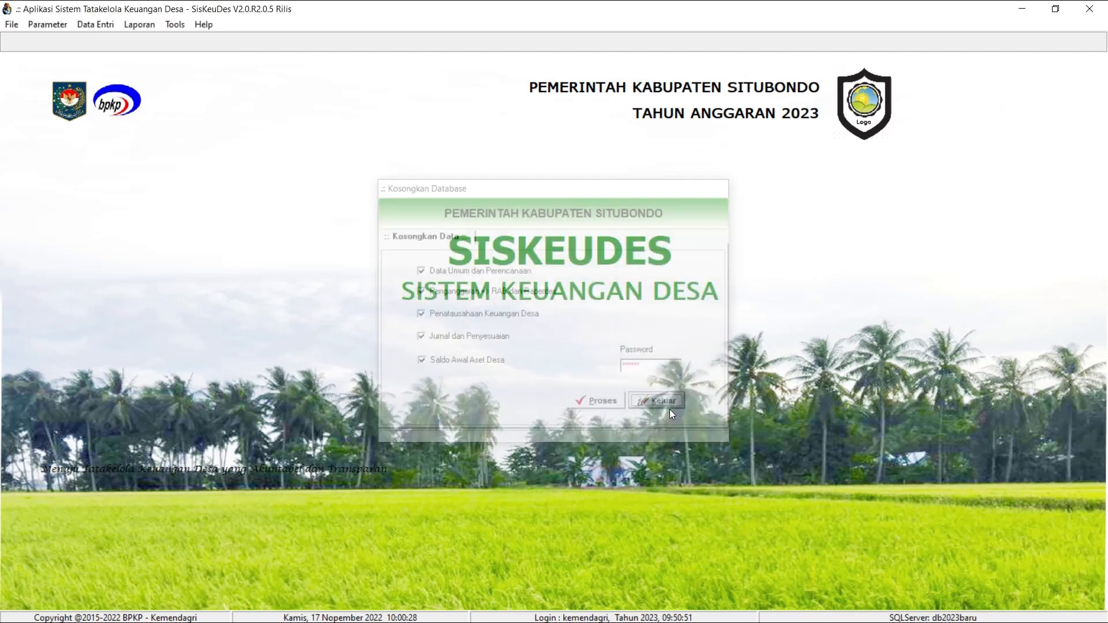
Review the local government's general data in Data Umum Pemda and close it.
{"action": "left_click", "coordinate": [58, 28]}
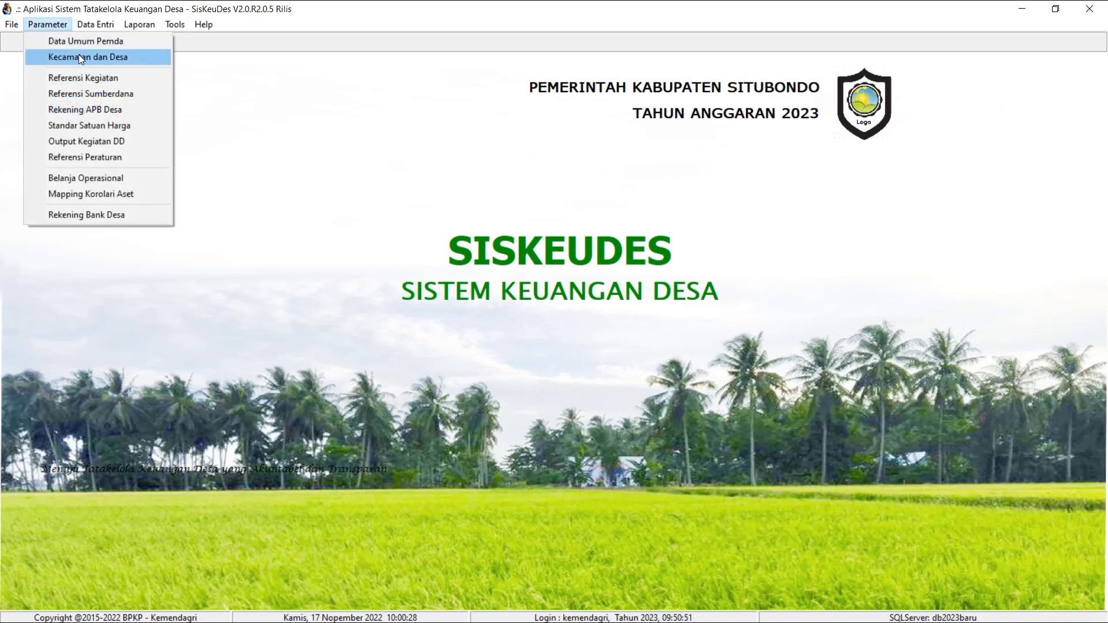
{"action": "left_click", "coordinate": [87, 42]}
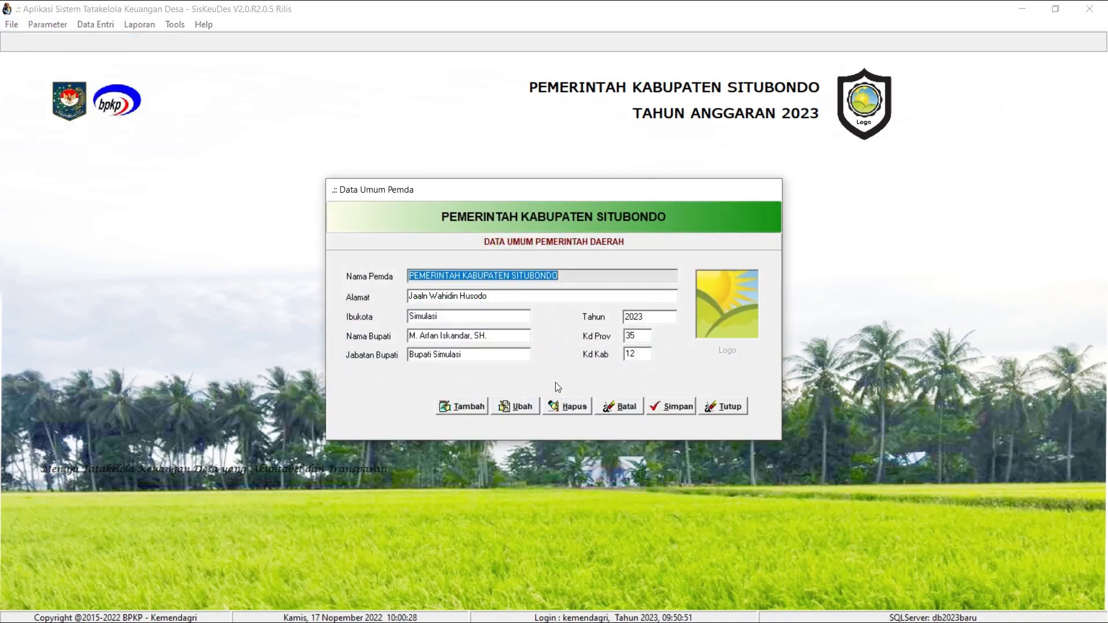
{"action": "left_click", "coordinate": [725, 405]}
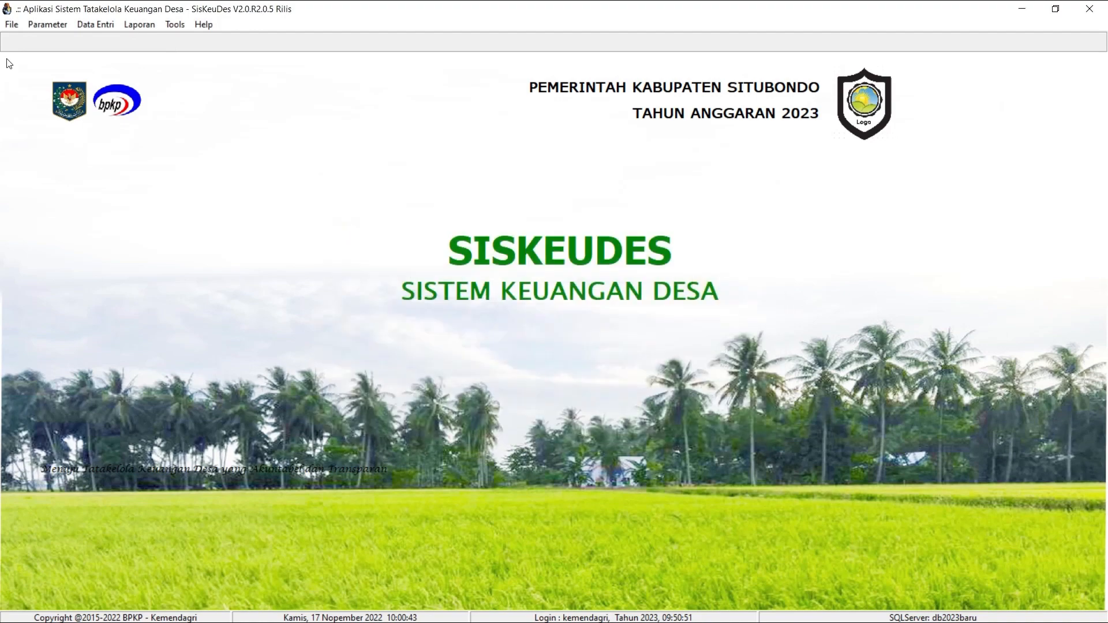
Open the Kecamatan dan Desa reference and select Kecamatan Suboh in the district list.
{"action": "left_click", "coordinate": [46, 27]}
{"action": "left_click", "coordinate": [53, 55]}
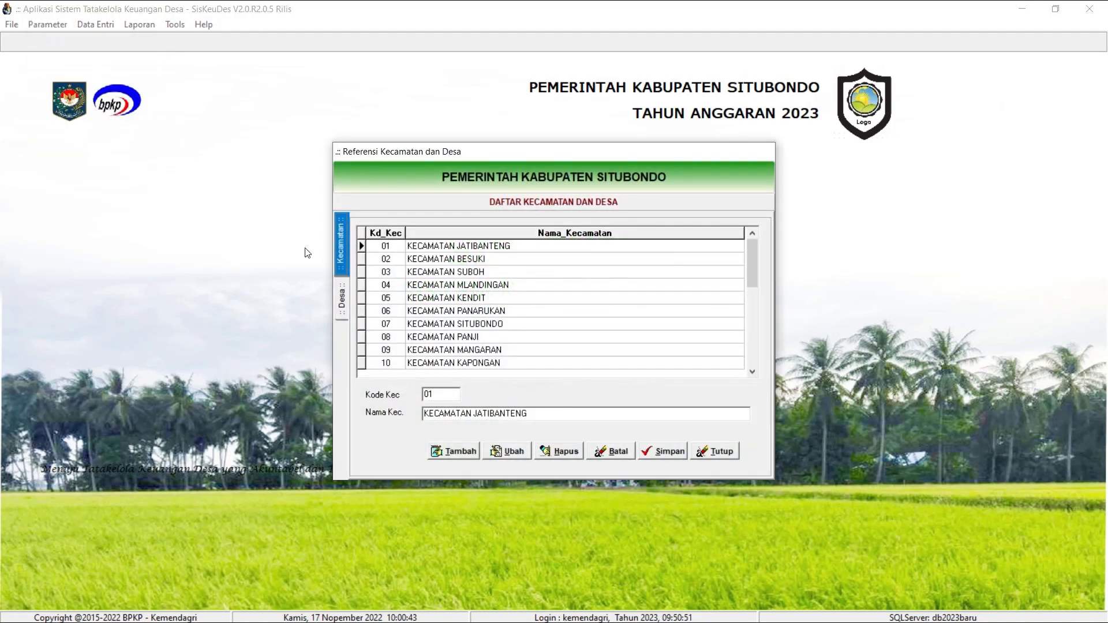
{"action": "left_click", "coordinate": [541, 274]}
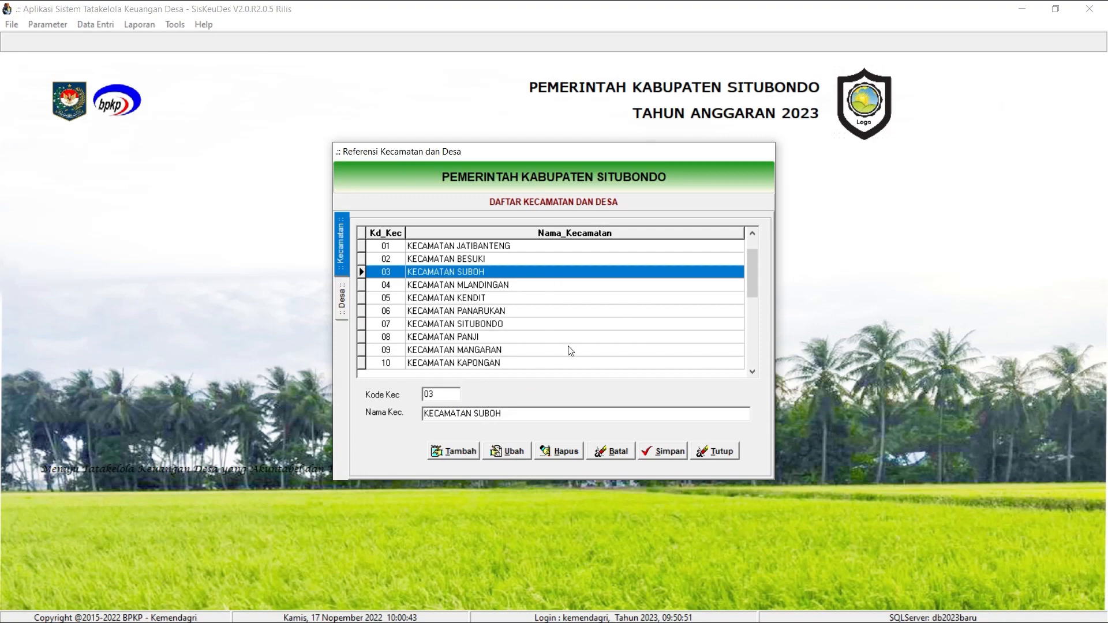
Switch to Nitro Pro and check Situbondo's district and village codes and names in the Kepmen 050-145 Tahun 2022 PDF.
{"action": "mouse_move", "coordinate": [722, 622]}
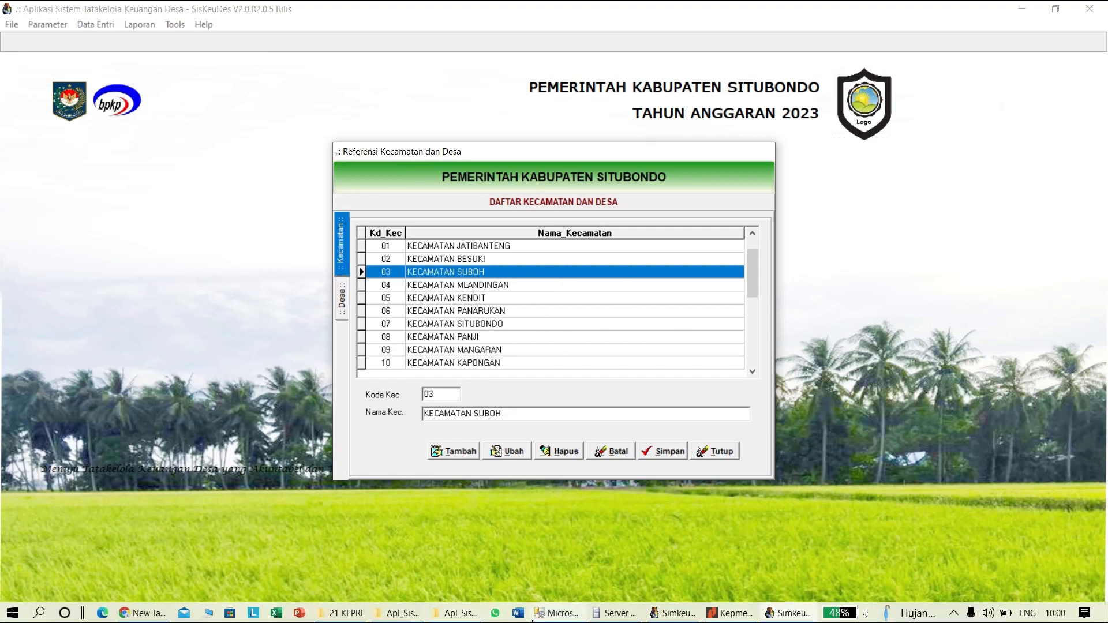
{"action": "left_click", "coordinate": [733, 614]}
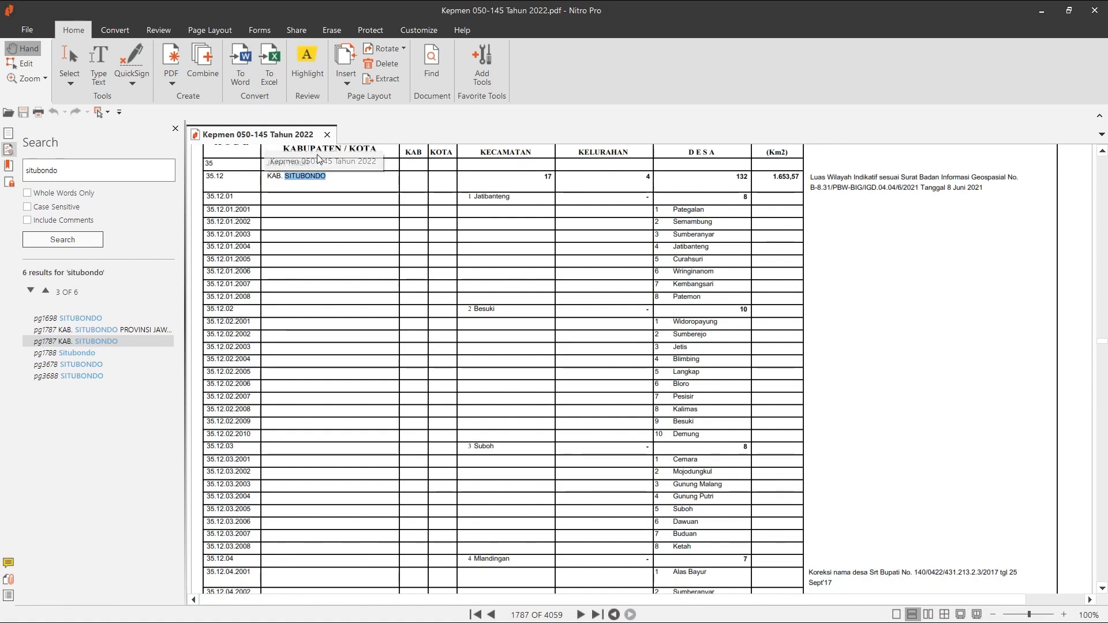
{"action": "scroll", "coordinate": [542, 346], "scroll_direction": "down", "scroll_amount": 4}
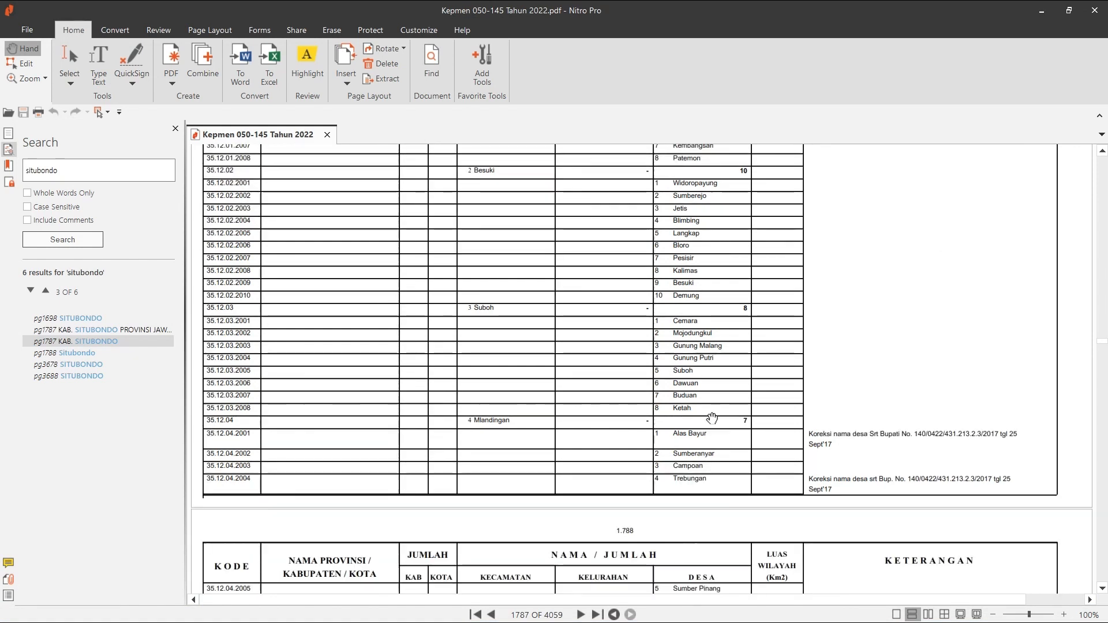
{"action": "scroll", "coordinate": [712, 417], "scroll_direction": "down", "scroll_amount": 2}
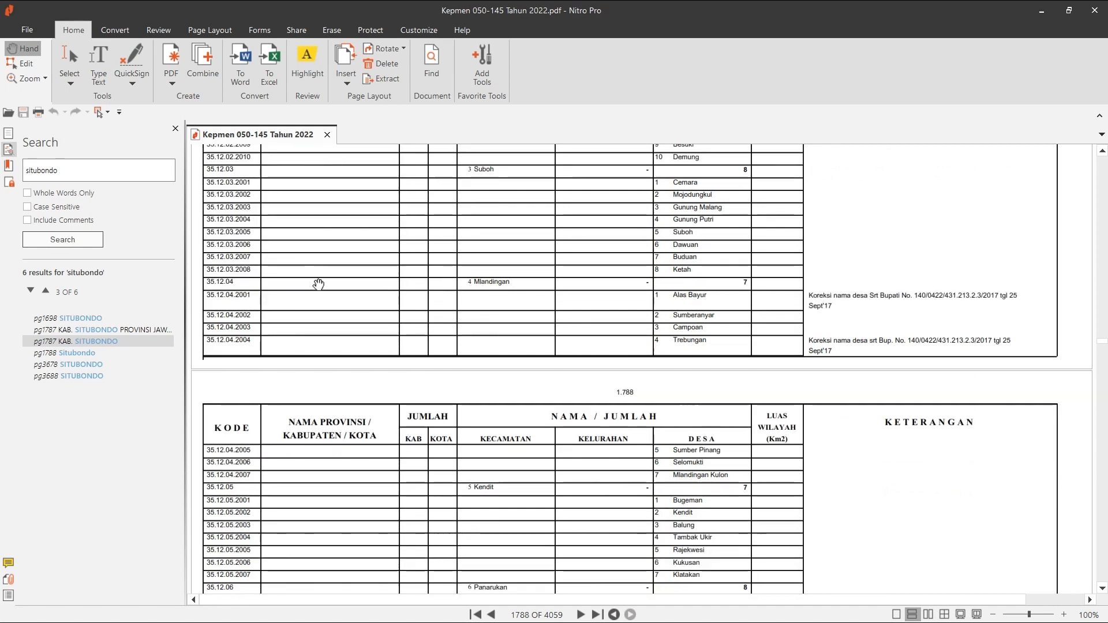
Switch back to SisKeuDes, rename village 04.2001 in Kecamatan Mlandingan as PEMERINTAH DESA ALAS BAYUR, and close the reference.
{"action": "mouse_move", "coordinate": [628, 620]}
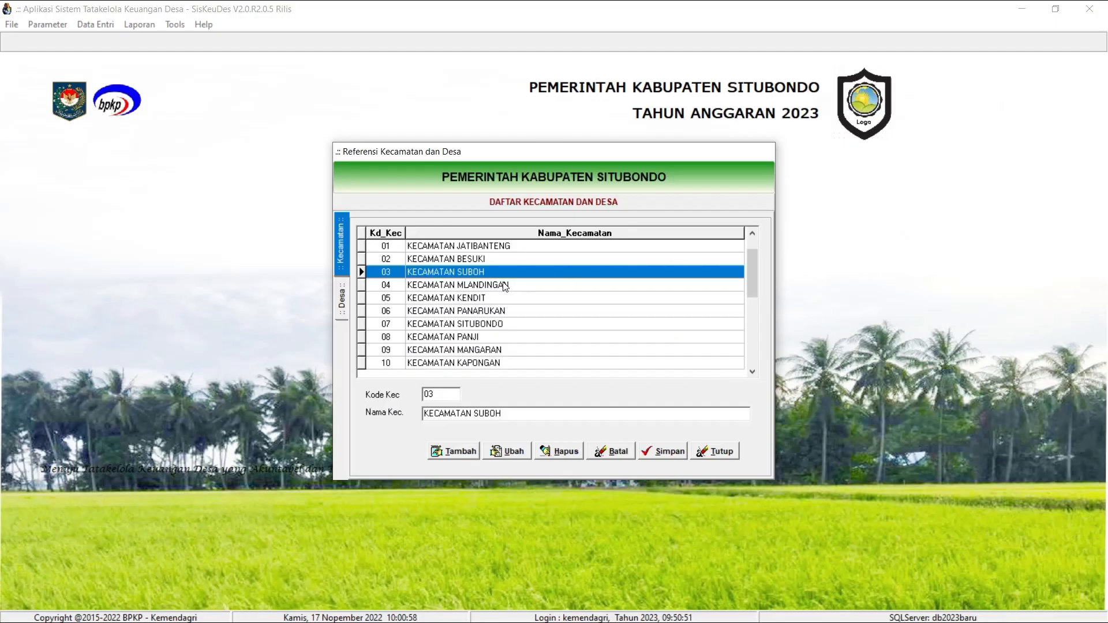
{"action": "double_click", "coordinate": [507, 285]}
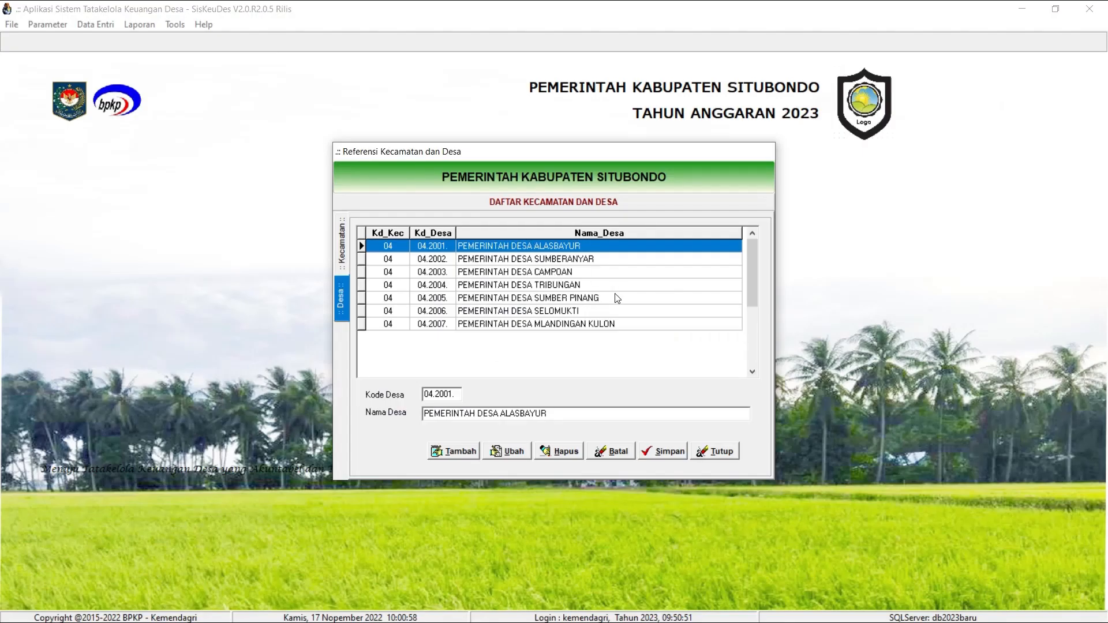
{"action": "left_click", "coordinate": [515, 451]}
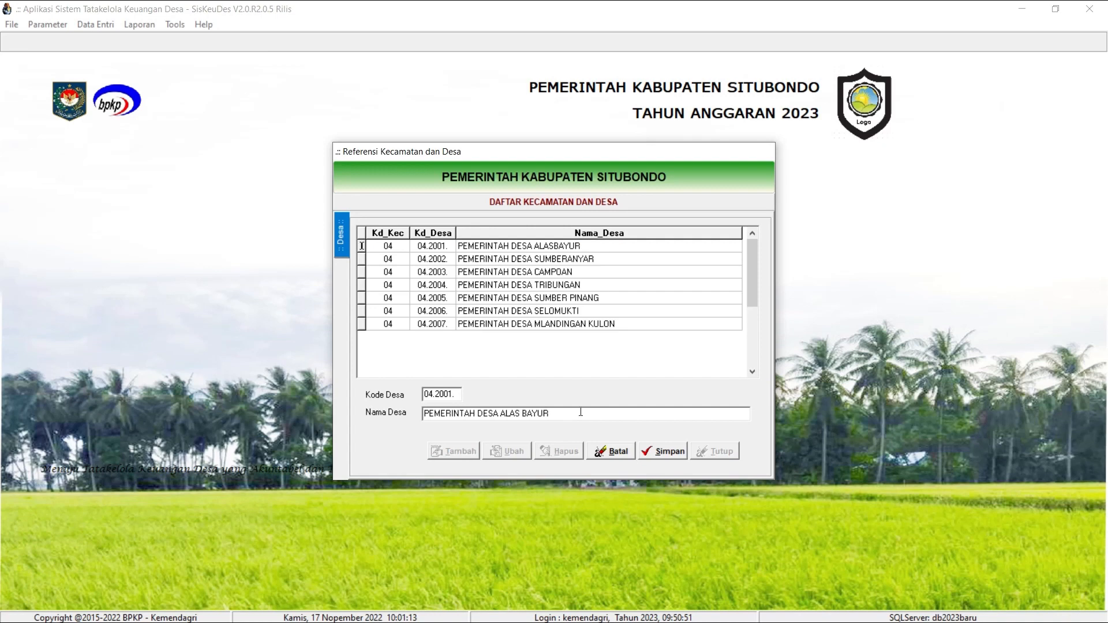
{"action": "left_click", "coordinate": [664, 451]}
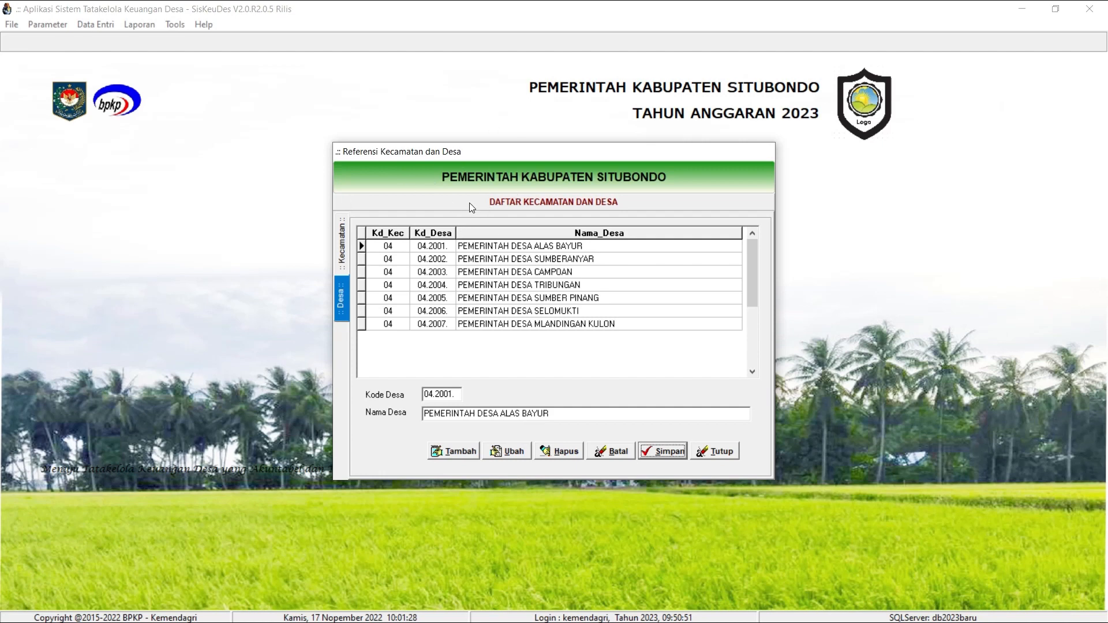
{"action": "left_click", "coordinate": [343, 232]}
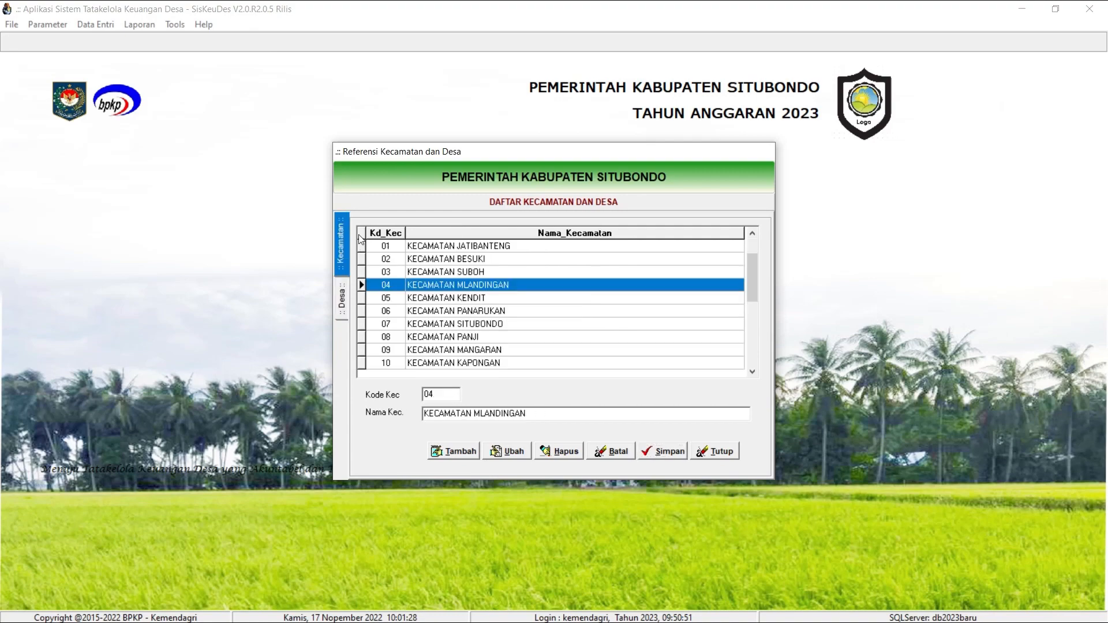
{"action": "left_click", "coordinate": [728, 454]}
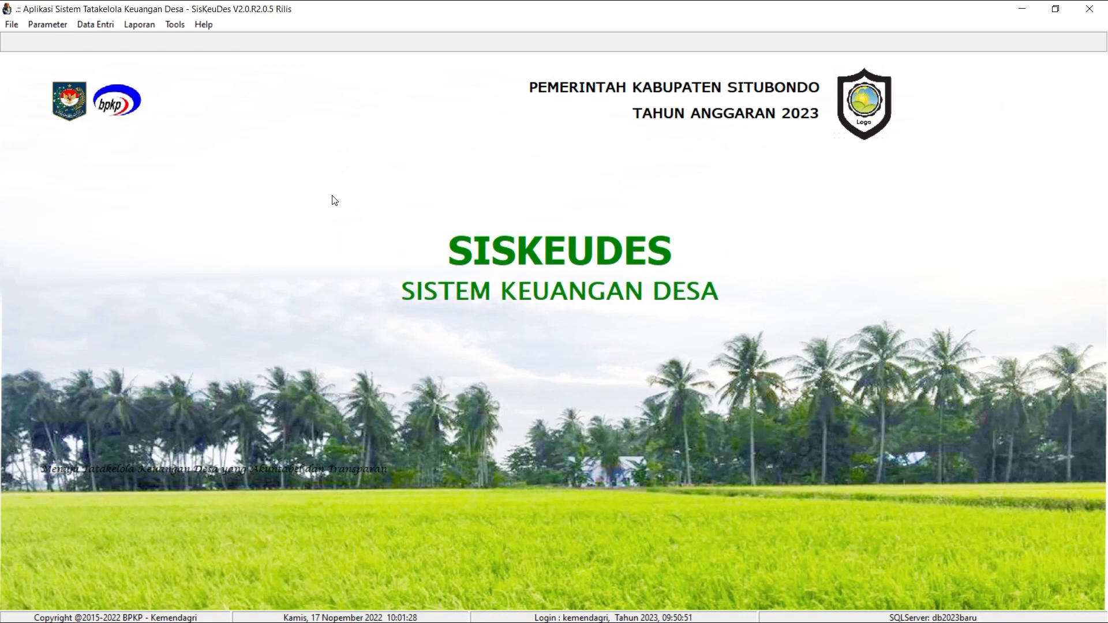
Open the 2023 activity reference and examine the activities under sub-bidang 01.02, including activity 01.02.99.
{"action": "left_click", "coordinate": [49, 26]}
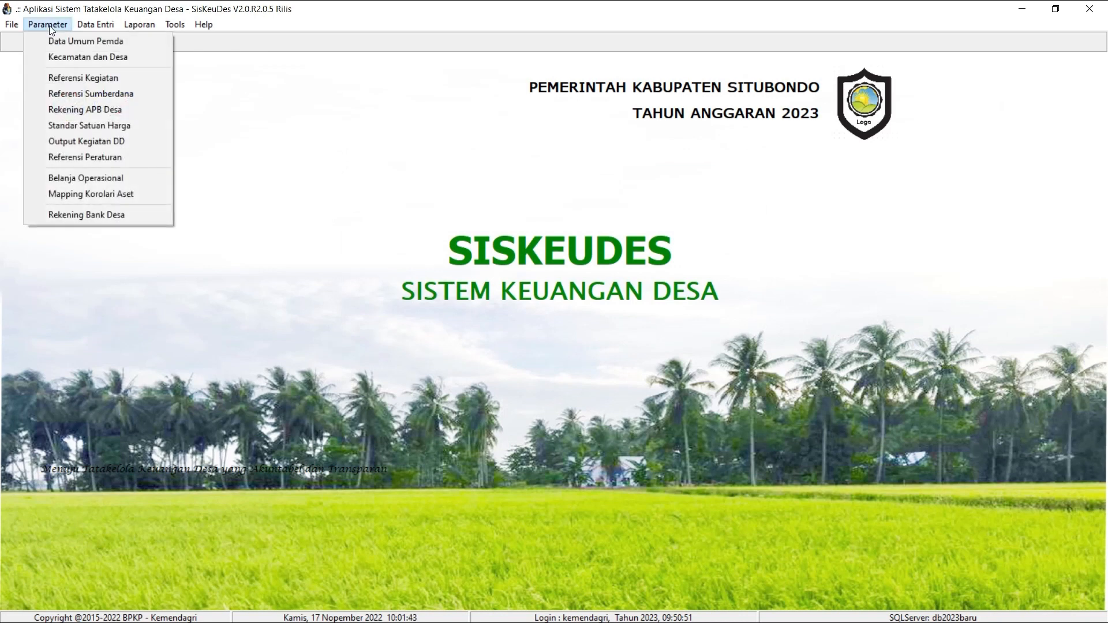
{"action": "left_click", "coordinate": [113, 84]}
{"action": "double_click", "coordinate": [543, 241]}
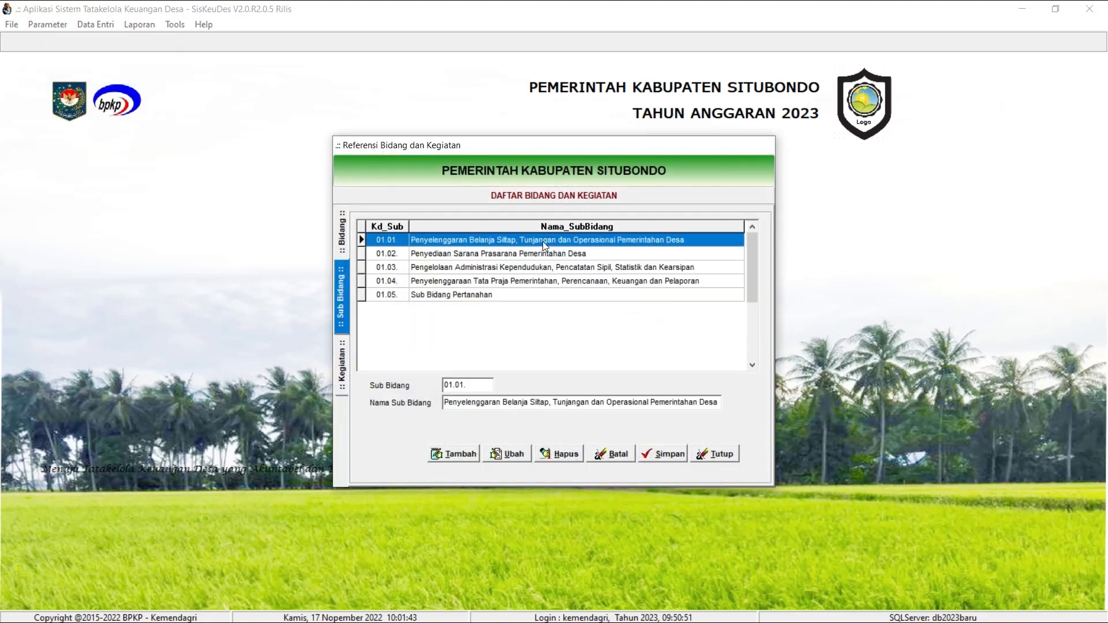
{"action": "double_click", "coordinate": [492, 254]}
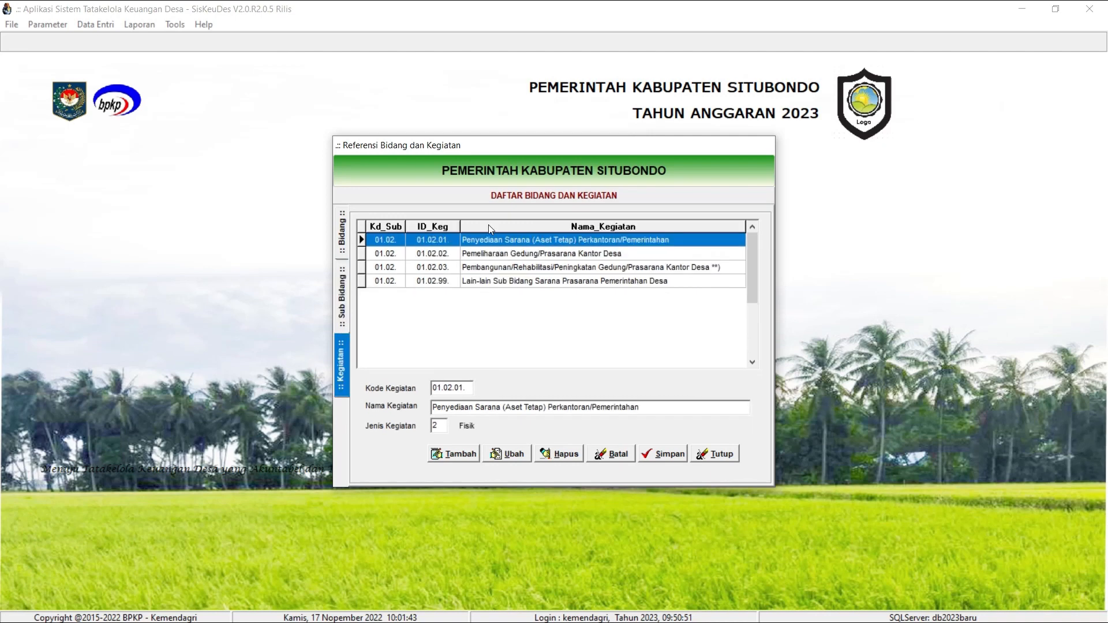
{"action": "left_click", "coordinate": [446, 280]}
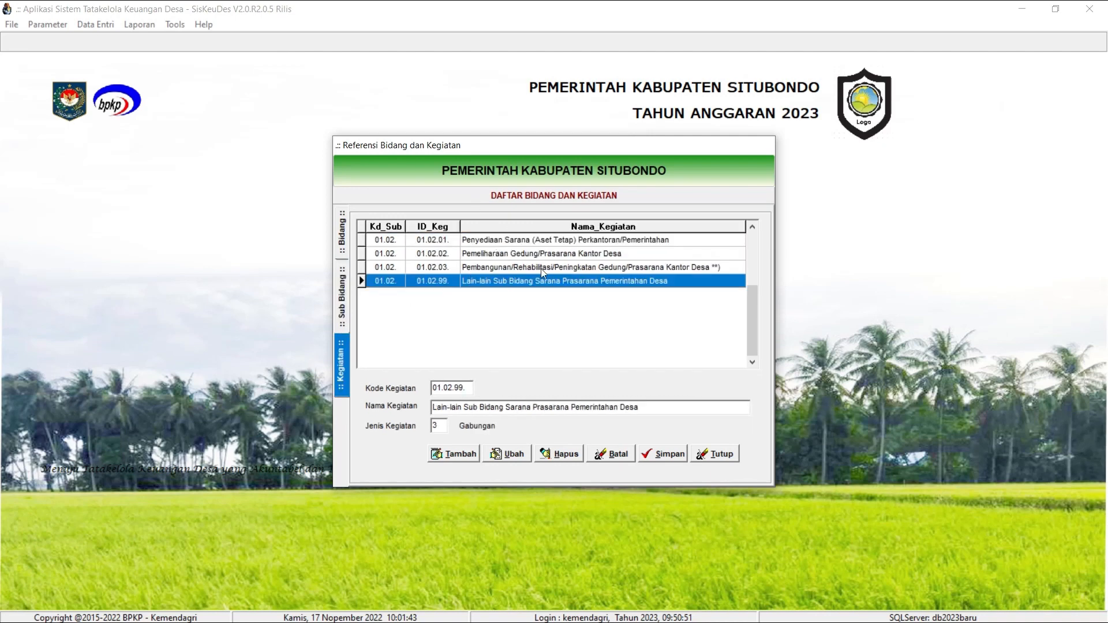
Examine the 2023 activities under sub-bidang 01.01 through activity 01.01.99, and close the reference.
{"action": "left_click", "coordinate": [350, 295]}
{"action": "double_click", "coordinate": [430, 242]}
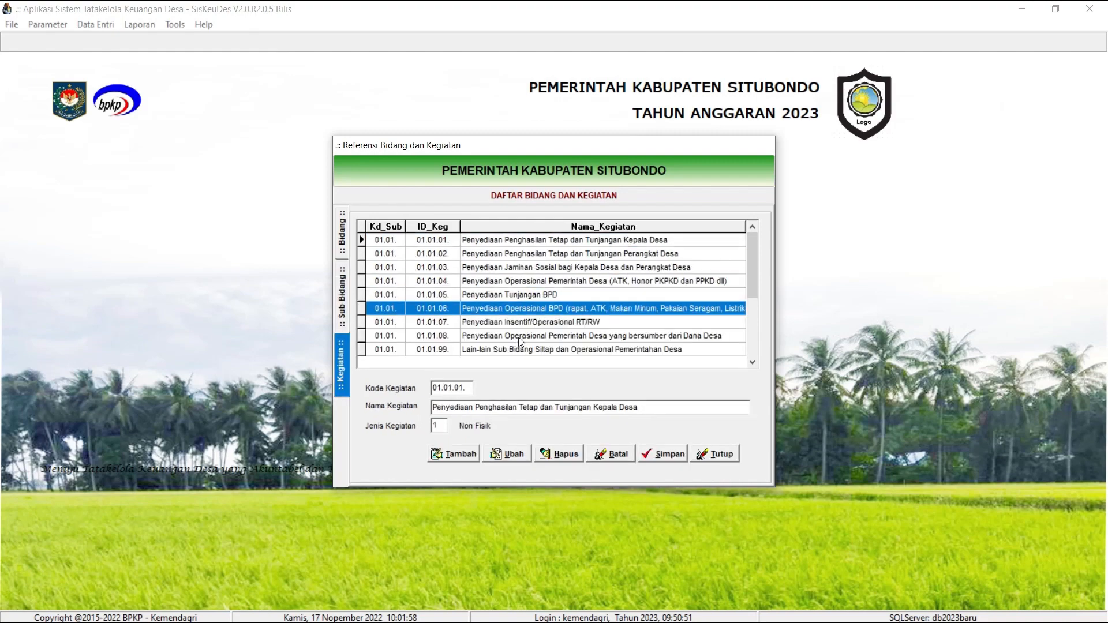
{"action": "left_click", "coordinate": [580, 350]}
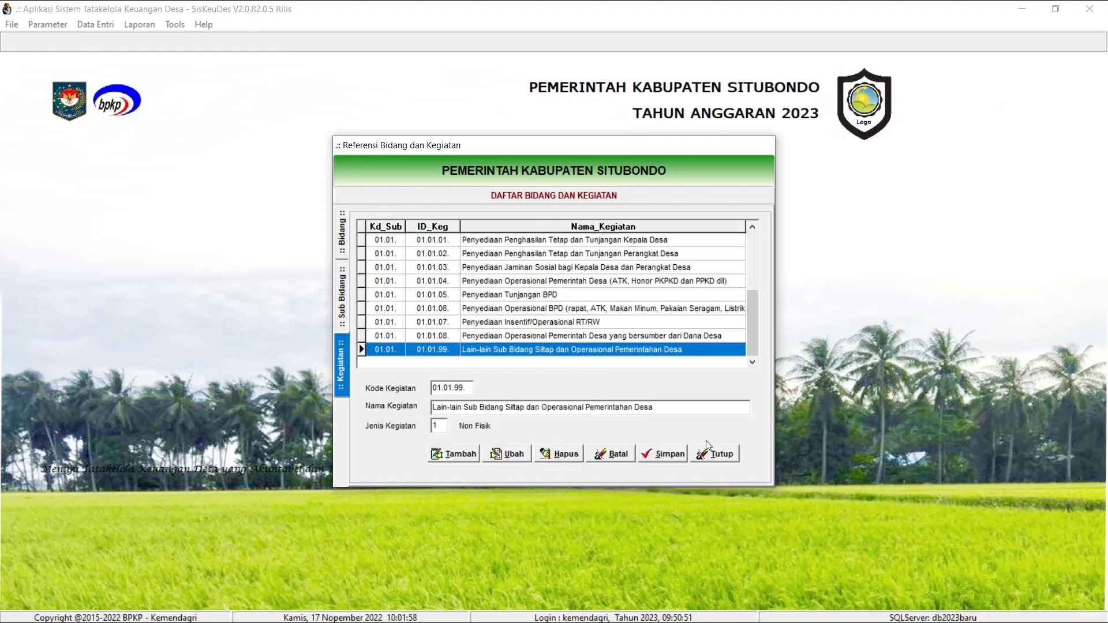
{"action": "left_click", "coordinate": [716, 453]}
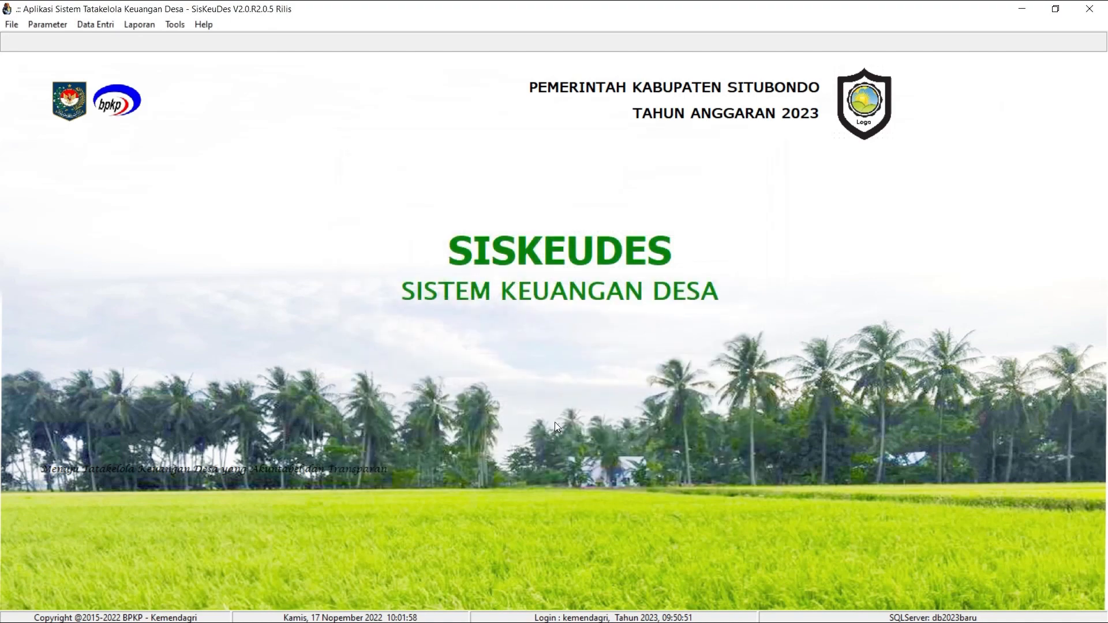
Switch to the 2022 SisKeuDes application and examine the full activity list under sub-bidang 01.01 in the activity reference.
{"action": "key", "text": "alt+Tab"}
{"action": "key", "text": "alt+Tab"}
{"action": "key", "text": "alt+Tab"}
{"action": "key", "text": "alt+Tab"}
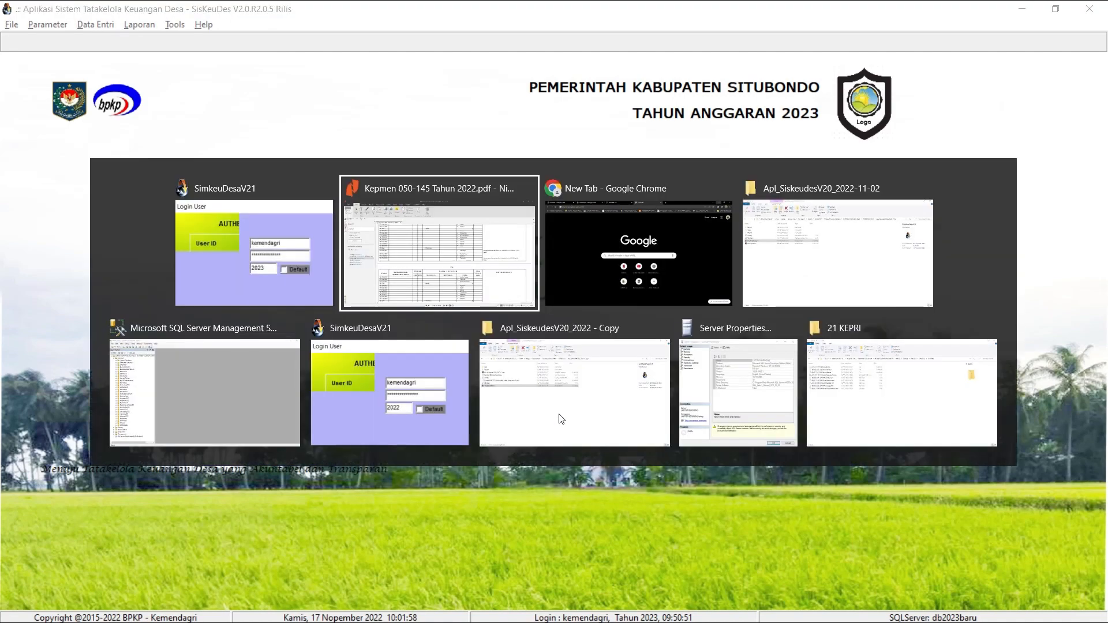
{"action": "key", "text": "alt+Tab"}
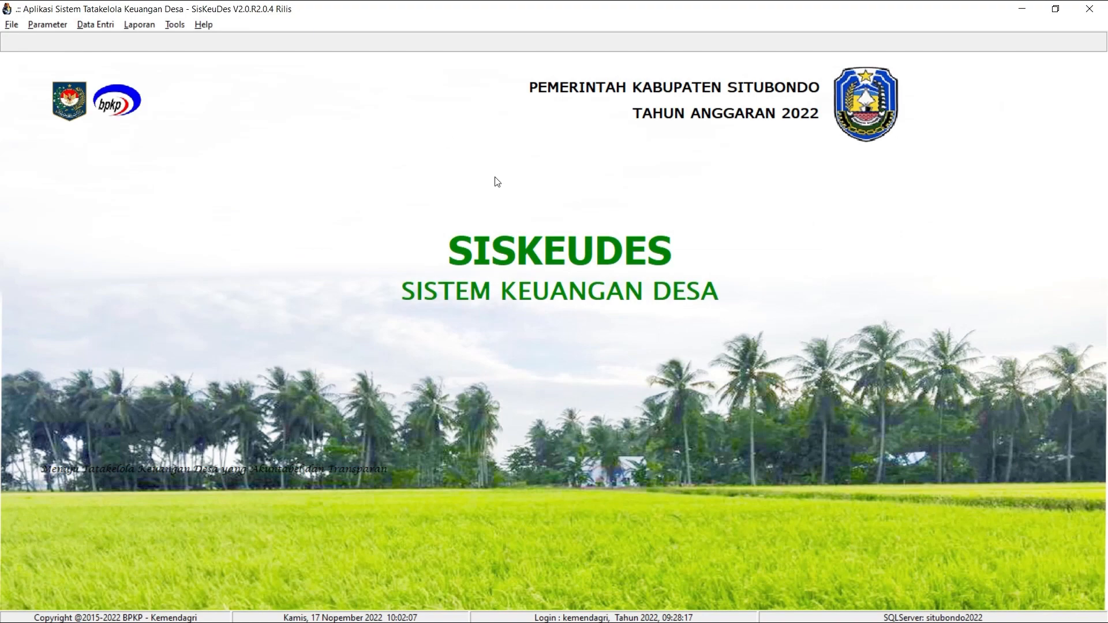
{"action": "left_click", "coordinate": [55, 27]}
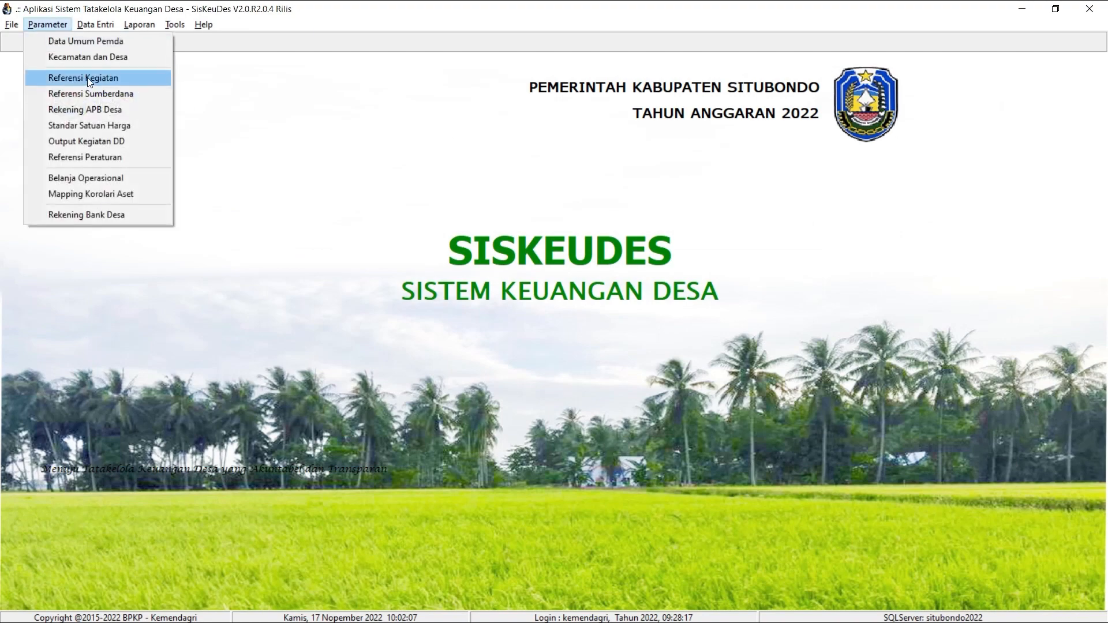
{"action": "left_click", "coordinate": [88, 77]}
{"action": "double_click", "coordinate": [518, 243]}
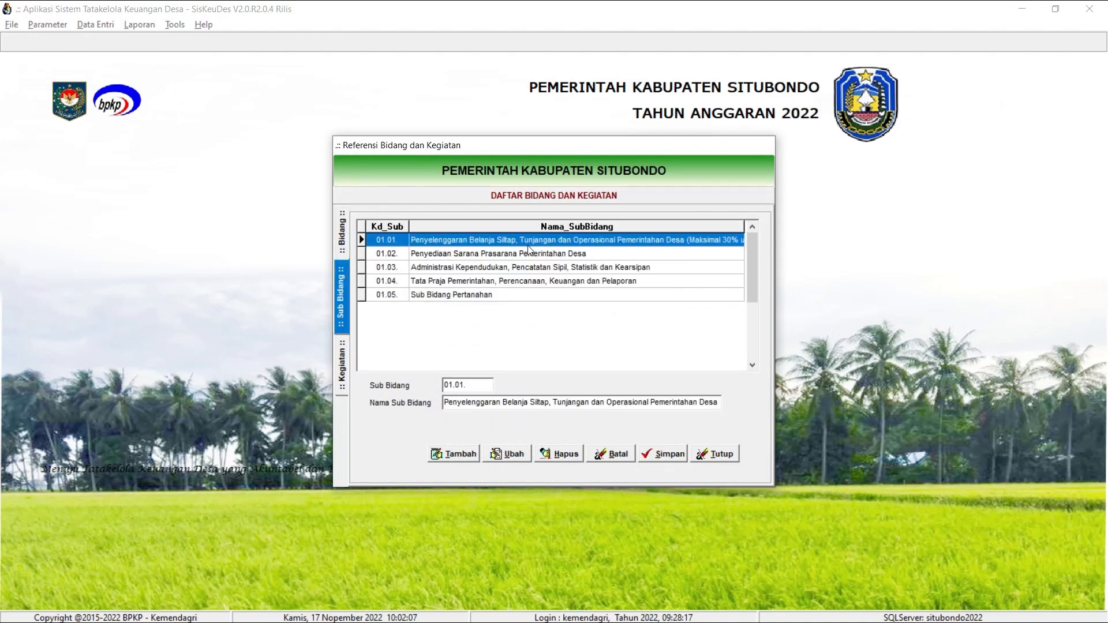
{"action": "double_click", "coordinate": [529, 240]}
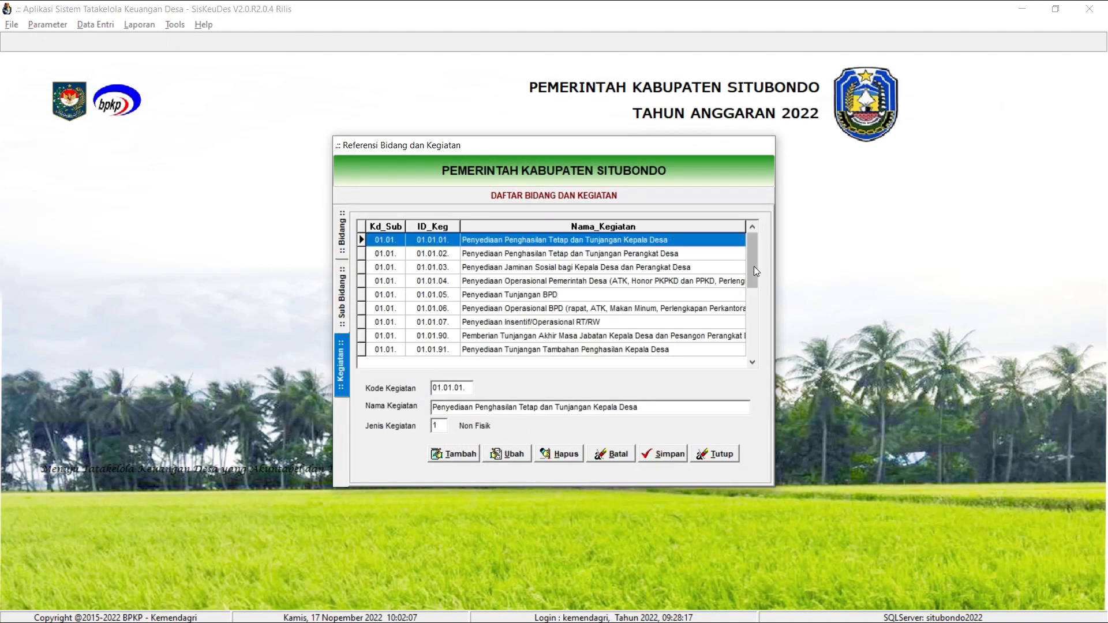
{"action": "left_click_drag", "start_coordinate": [758, 322], "coordinate": [758, 325]}
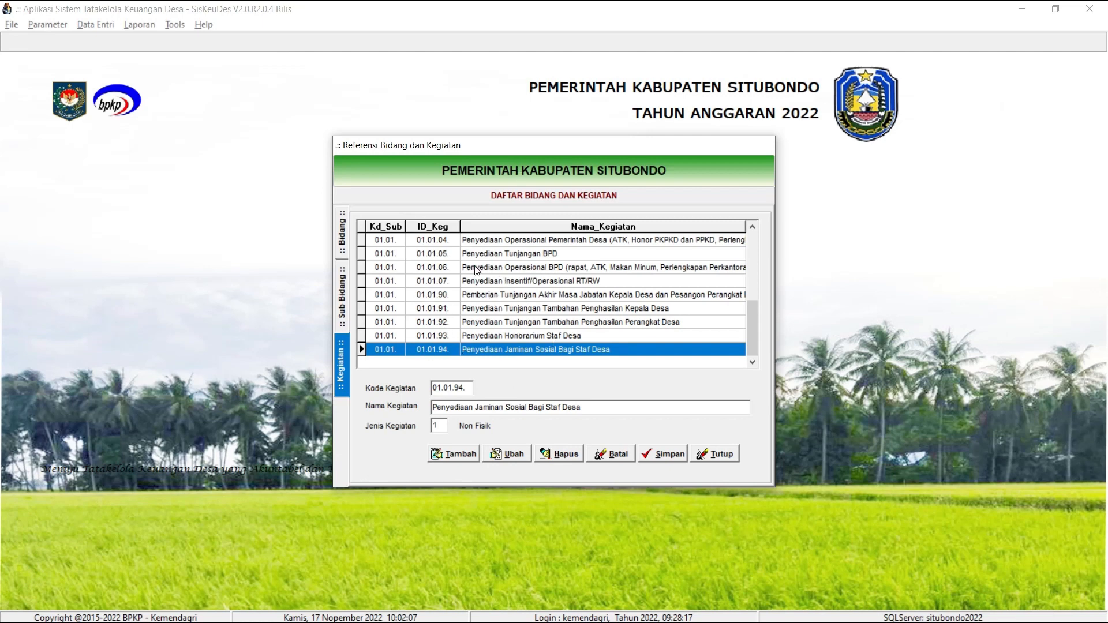
{"action": "left_click", "coordinate": [465, 286]}
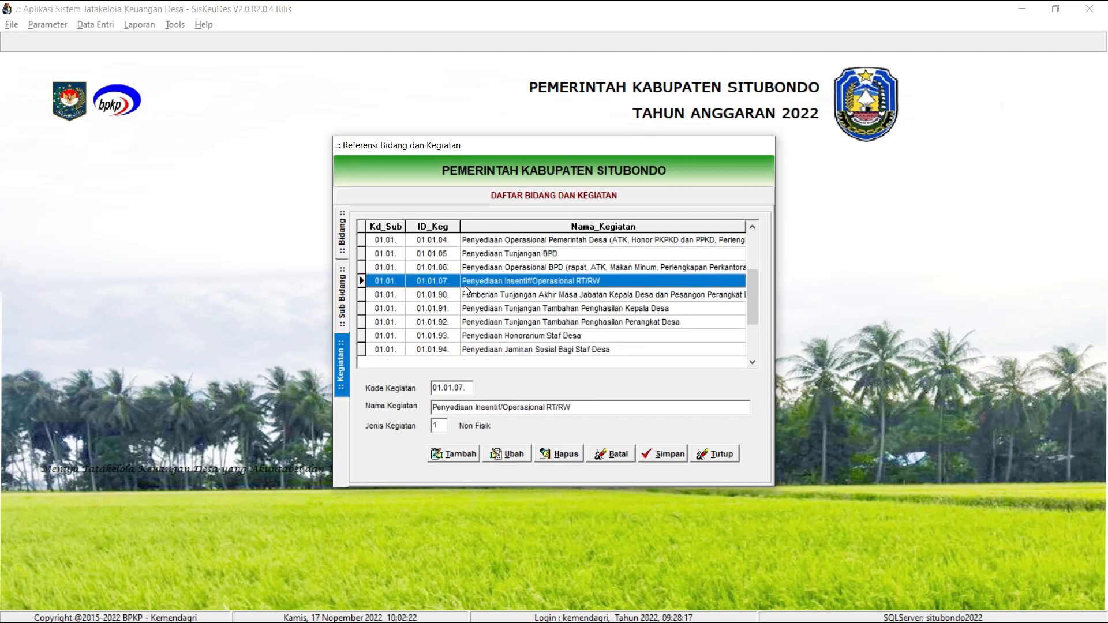
{"action": "left_click", "coordinate": [462, 455]}
{"action": "left_click", "coordinate": [437, 392]}
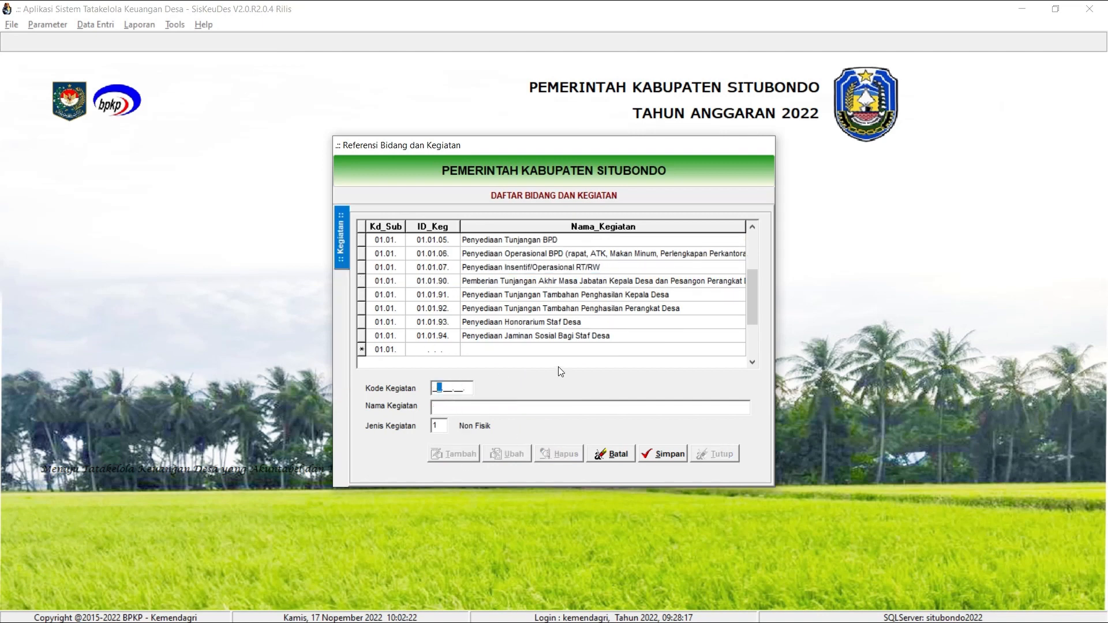
{"action": "type", "text": "010108"}
{"action": "left_click", "coordinate": [509, 408]}
{"action": "key", "text": "alt+Tab"}
{"action": "key", "text": "alt+Tab"}
{"action": "left_click_drag", "start_coordinate": [750, 283], "coordinate": [759, 257]}
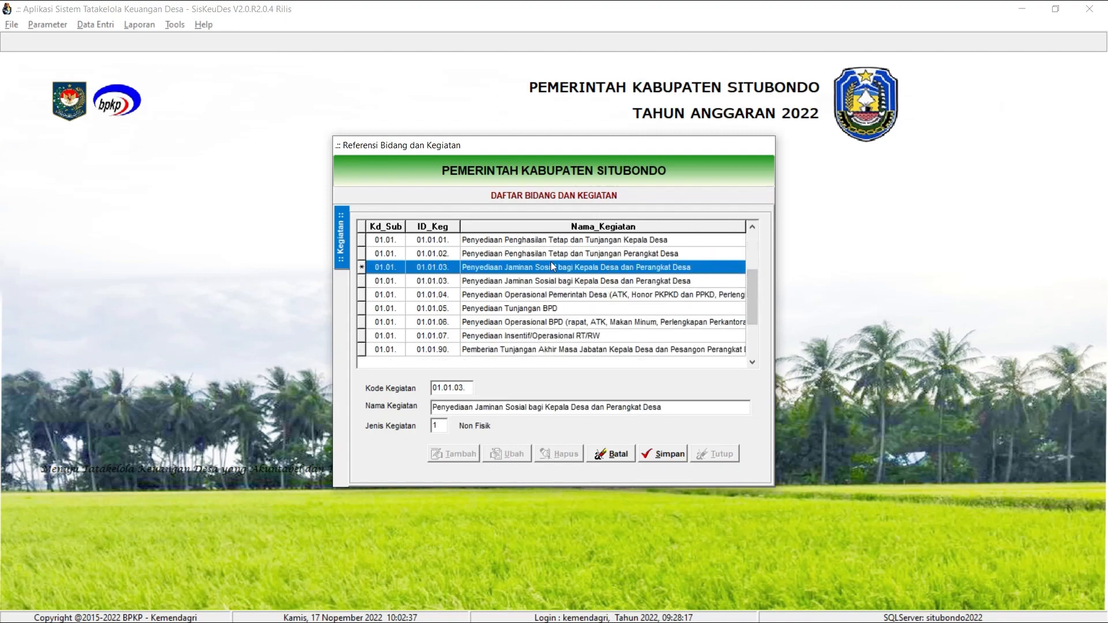
{"action": "left_click", "coordinate": [580, 281]}
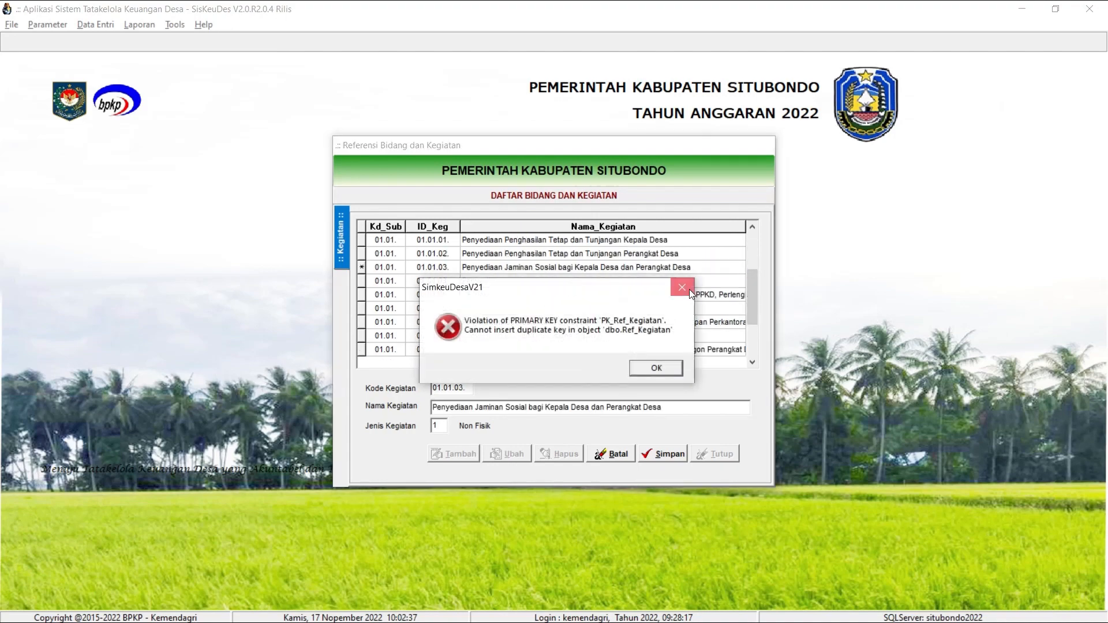
{"action": "left_click", "coordinate": [689, 289]}
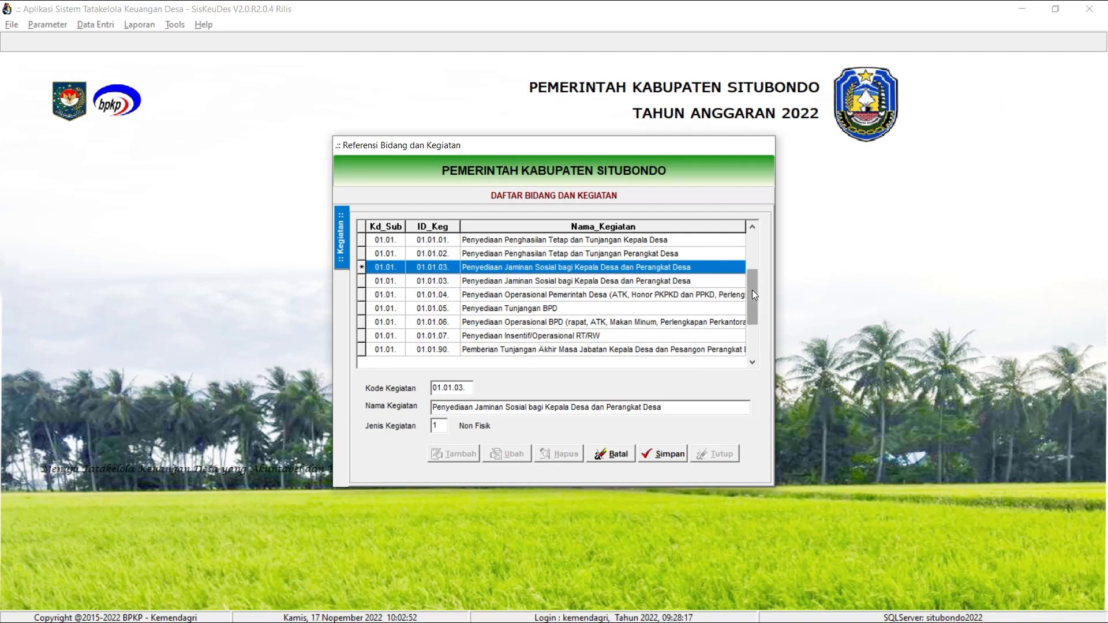
{"action": "left_click_drag", "start_coordinate": [752, 290], "coordinate": [754, 345]}
{"action": "left_click", "coordinate": [655, 368]}
{"action": "scroll", "coordinate": [582, 323], "scroll_direction": "down", "scroll_amount": 2}
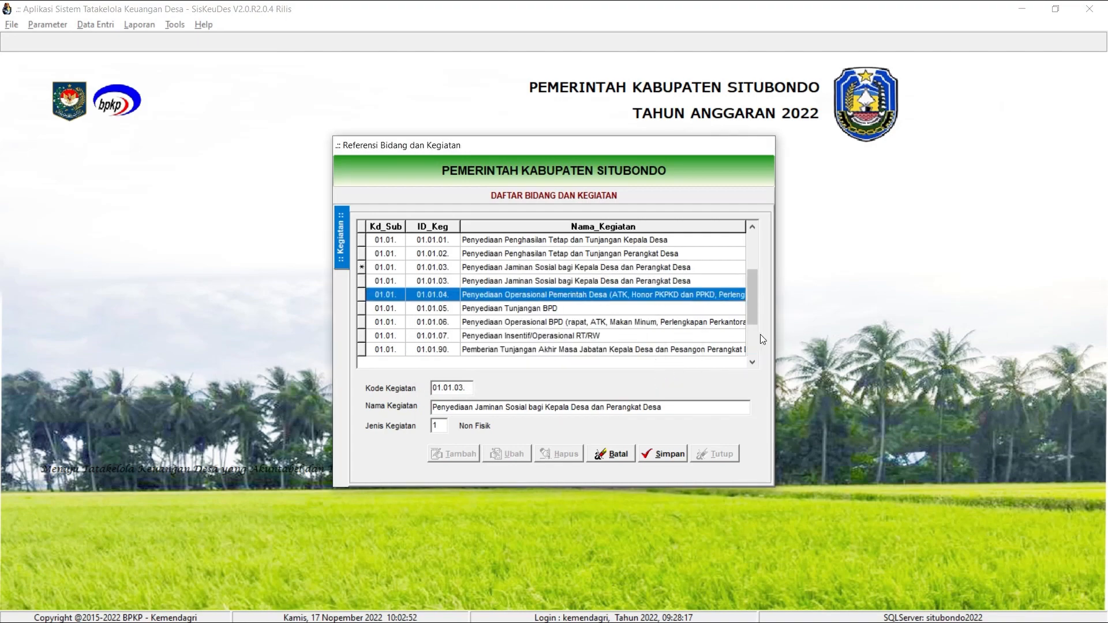
{"action": "left_click", "coordinate": [753, 359]}
{"action": "left_click", "coordinate": [656, 373]}
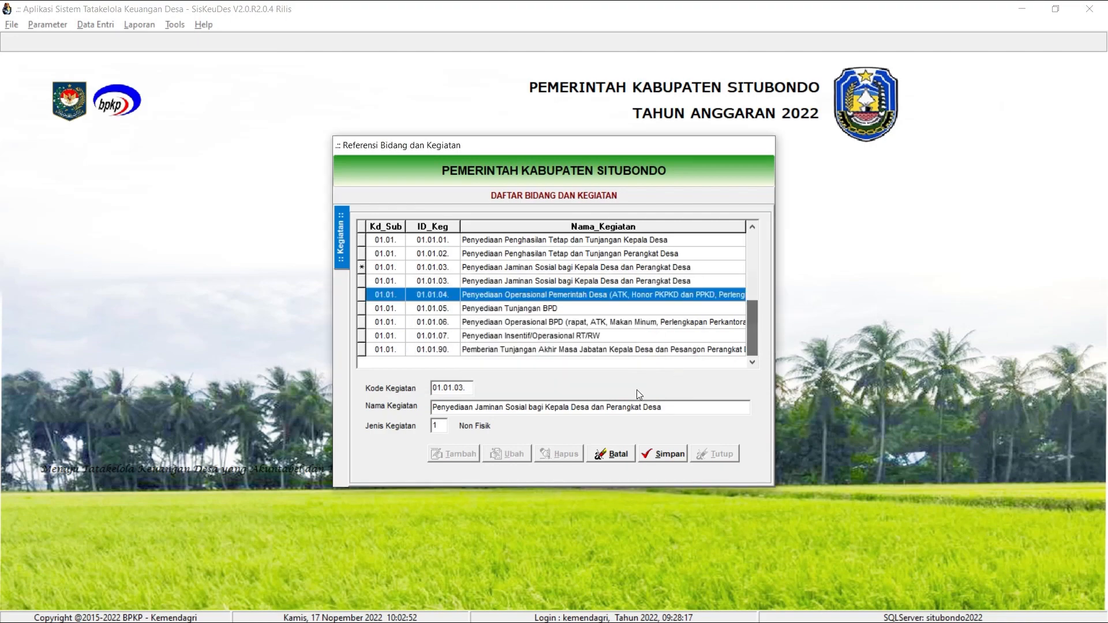
{"action": "left_click", "coordinate": [611, 453]}
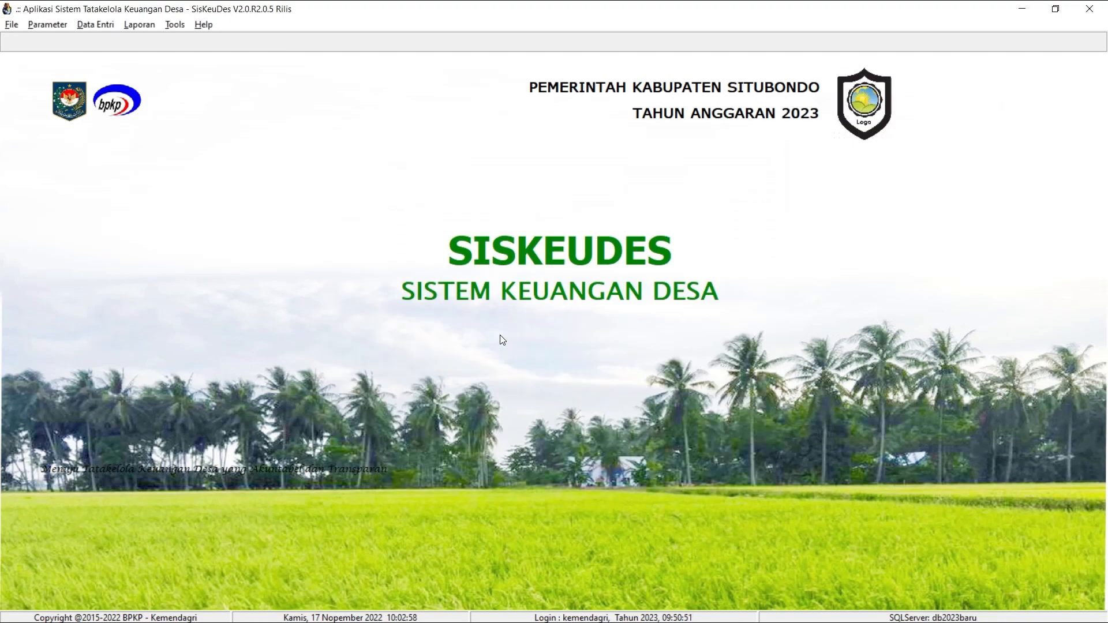
Switch to the 2023 SisKeuDes application and copy the name of activity 01.01.08 from the activity reference.
{"action": "left_click", "coordinate": [47, 24]}
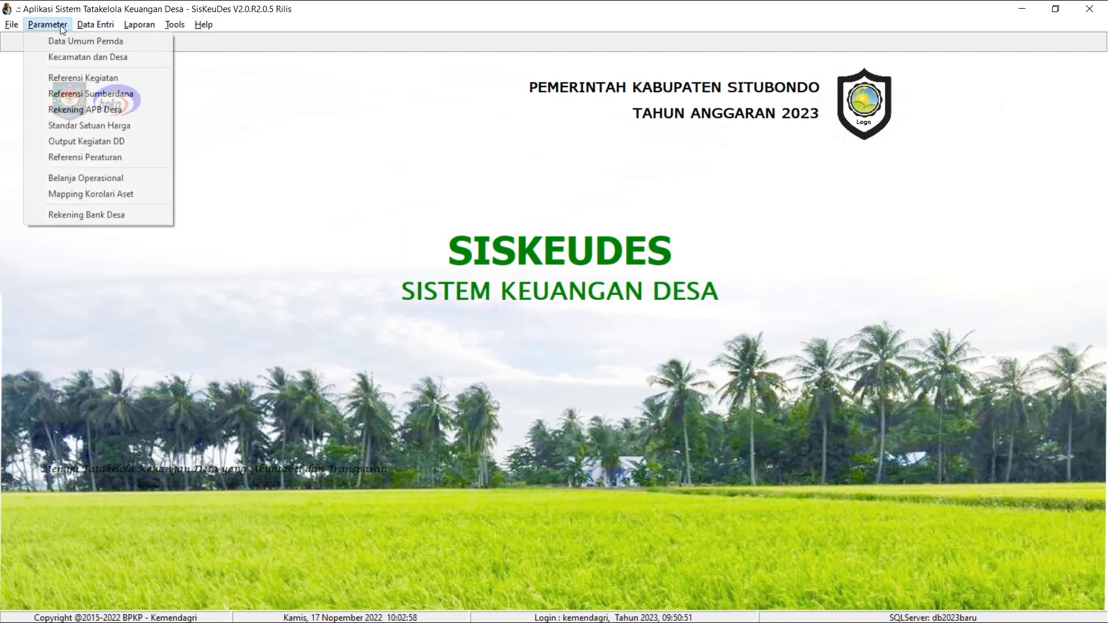
{"action": "left_click", "coordinate": [94, 77]}
{"action": "left_click", "coordinate": [492, 239]}
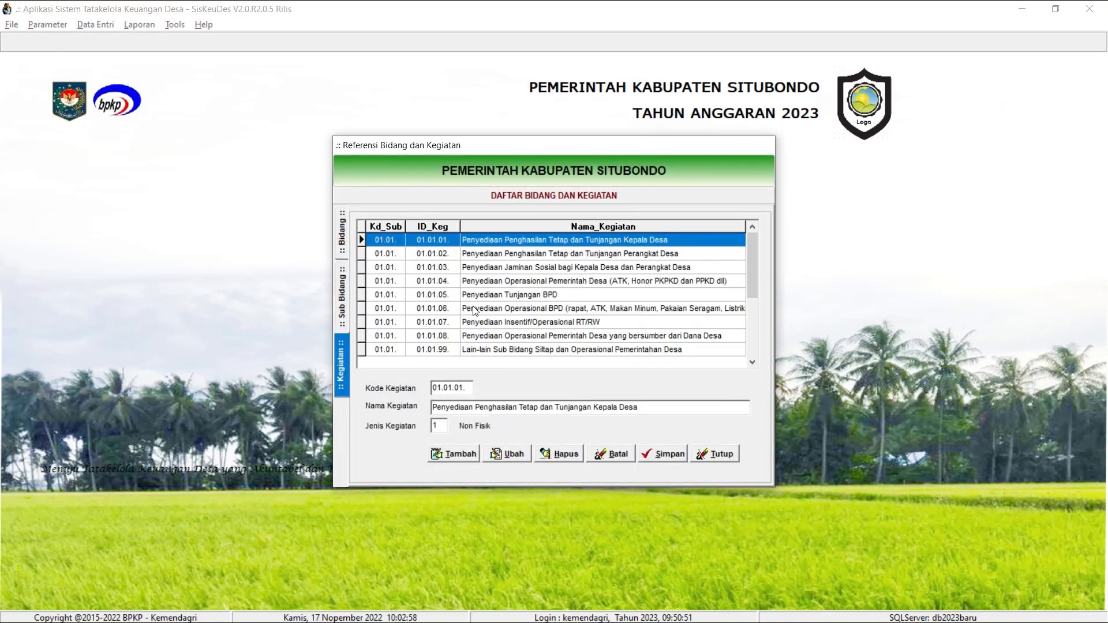
{"action": "left_click", "coordinate": [471, 339]}
{"action": "left_click", "coordinate": [522, 454]}
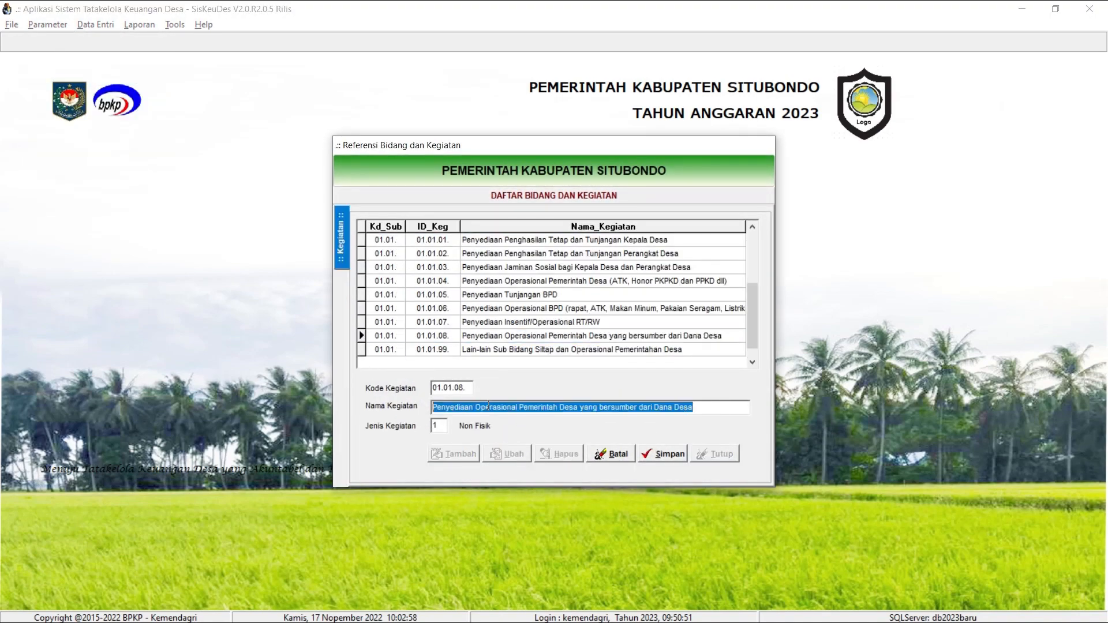
{"action": "left_click", "coordinate": [663, 457]}
In the 2022 application, add activity 01.01.08 named Penyediaan Operasional Pemerintah Desa yang bersumber dari Dana Desa, save it, and close the reference.
{"action": "key", "text": "alt+Tab"}
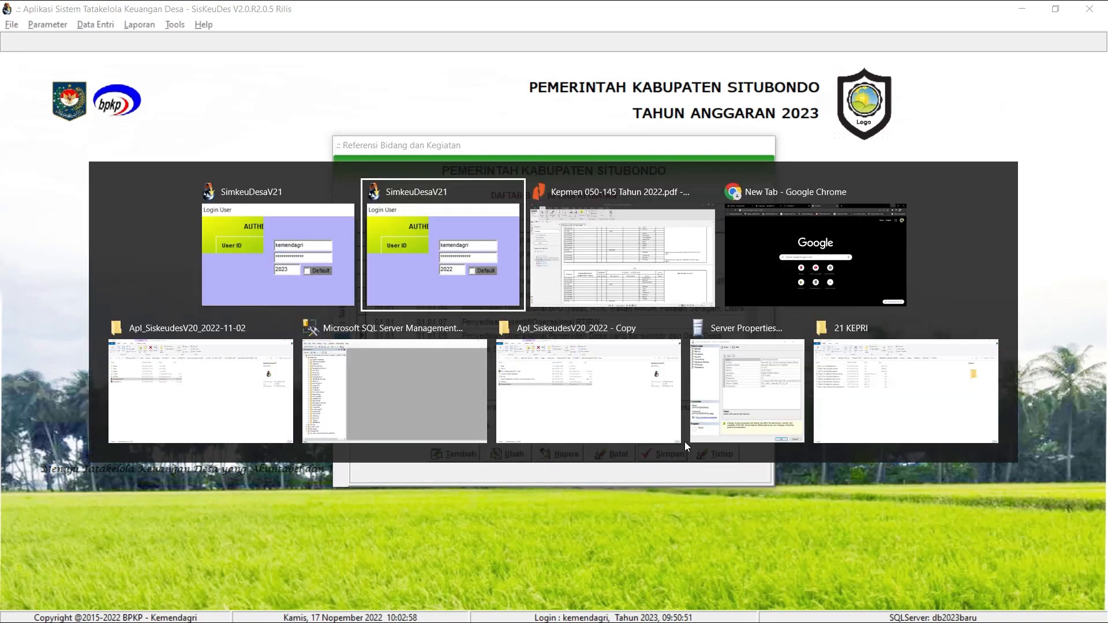
{"action": "left_click", "coordinate": [456, 453]}
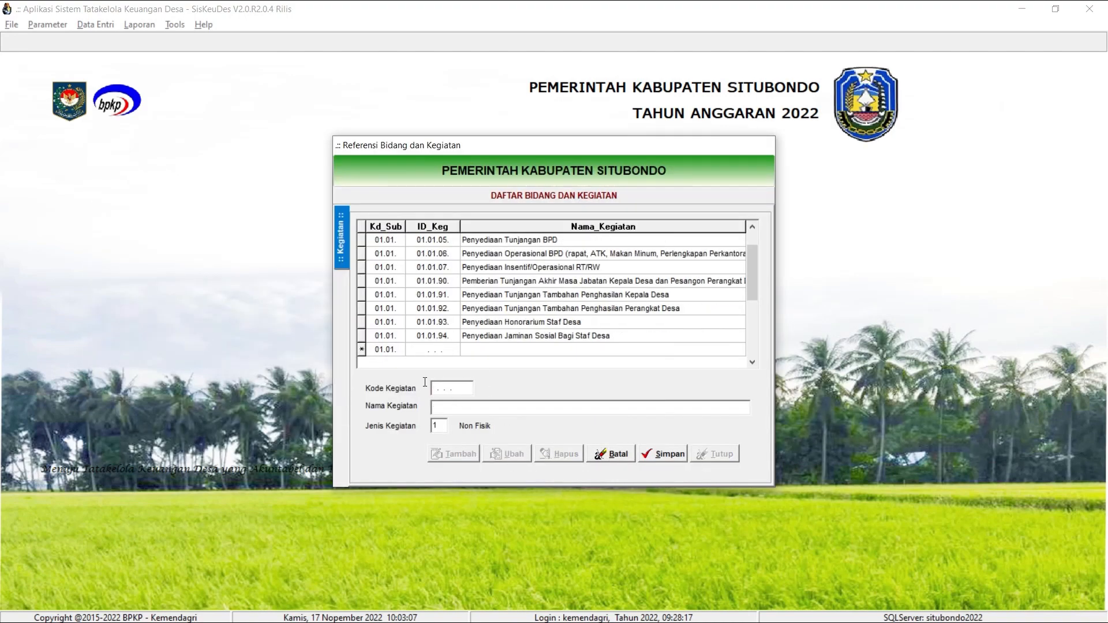
{"action": "type", "text": "01.01.08."}
{"action": "key", "text": "Tab"}
{"action": "type", "text": "Penyediaan Operasional Pemerintah Desa yang bersumber dari Dana Desa"}
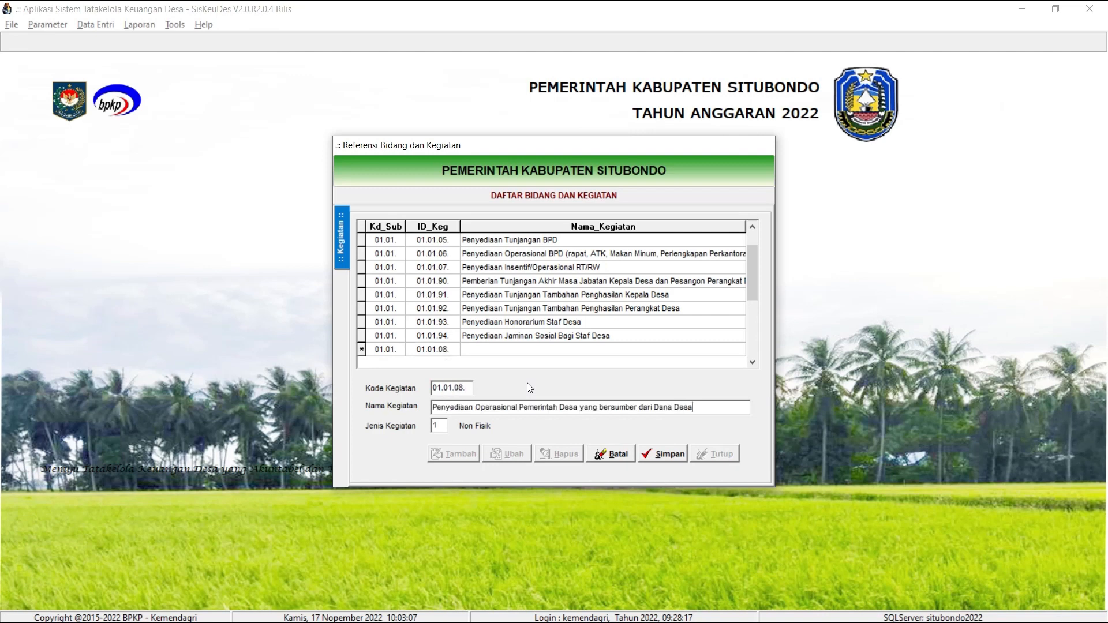
{"action": "left_click", "coordinate": [668, 454]}
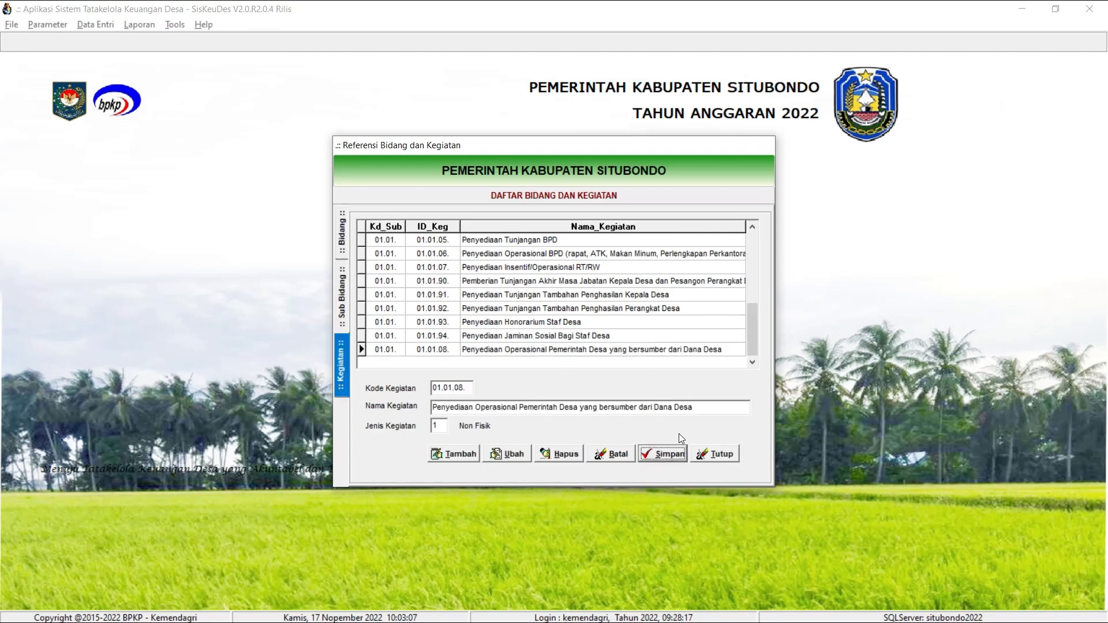
{"action": "left_click", "coordinate": [735, 454]}
Examine the activity output reference for activities 01.01.01, 01.01.07 and 01.01.08, and close it.
{"action": "left_click", "coordinate": [47, 24]}
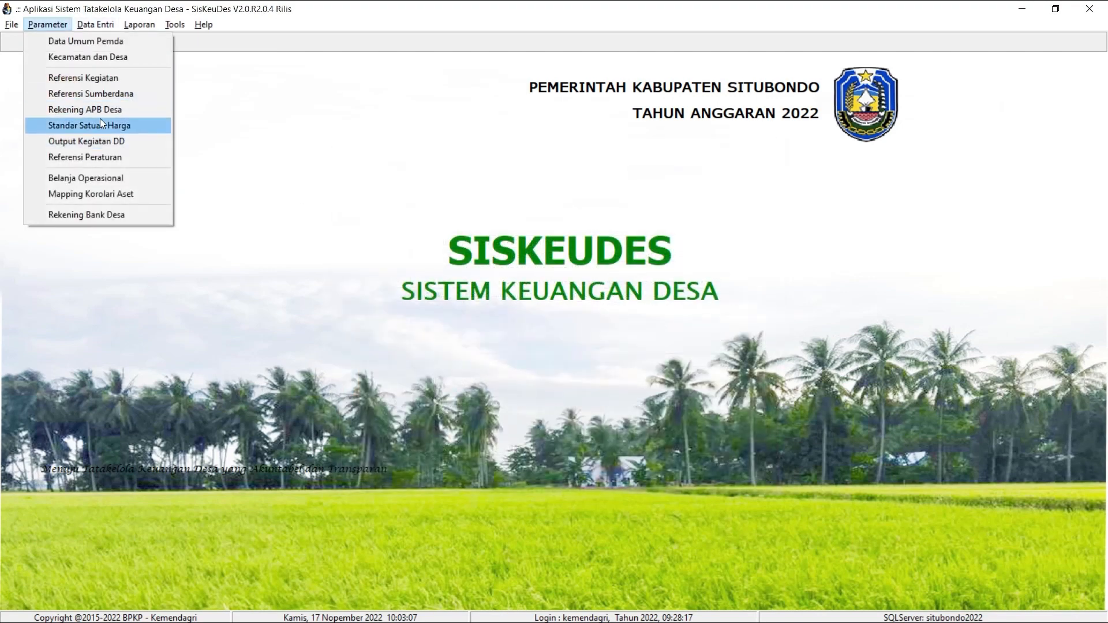
{"action": "left_click", "coordinate": [101, 138]}
{"action": "double_click", "coordinate": [520, 237]}
{"action": "double_click", "coordinate": [520, 237]}
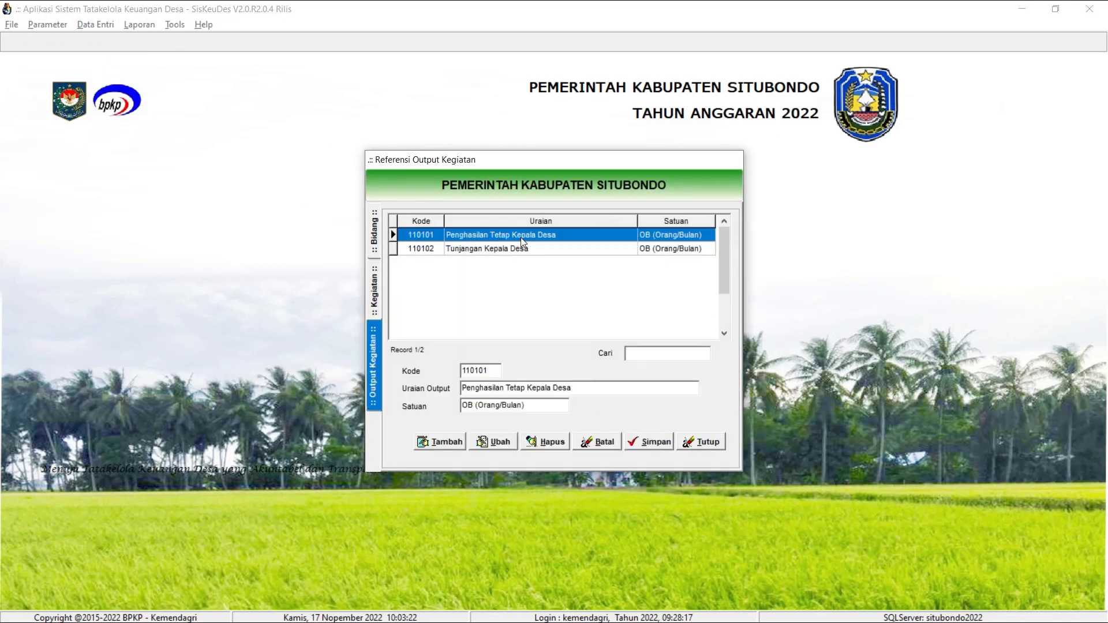
{"action": "left_click", "coordinate": [375, 231]}
{"action": "double_click", "coordinate": [526, 241]}
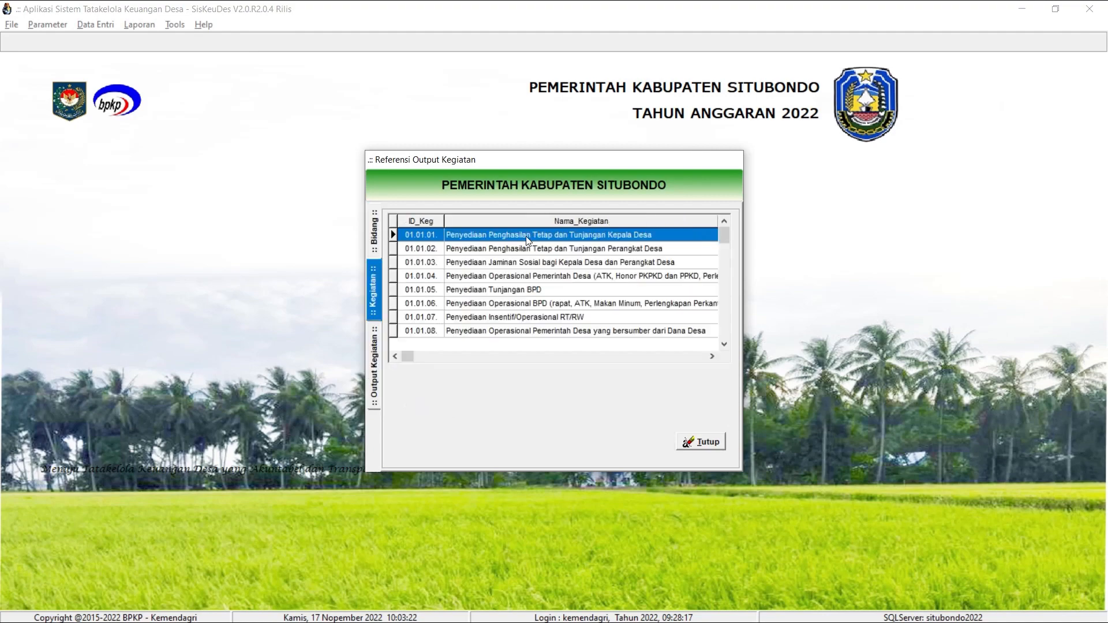
{"action": "double_click", "coordinate": [532, 322]}
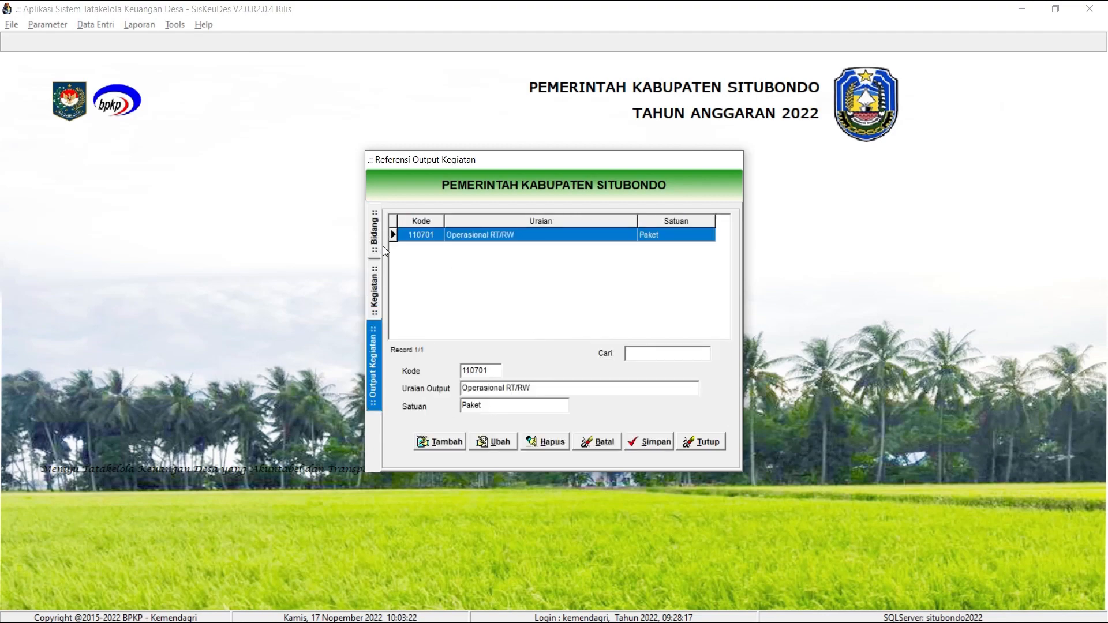
{"action": "left_click", "coordinate": [374, 292]}
{"action": "double_click", "coordinate": [456, 330]}
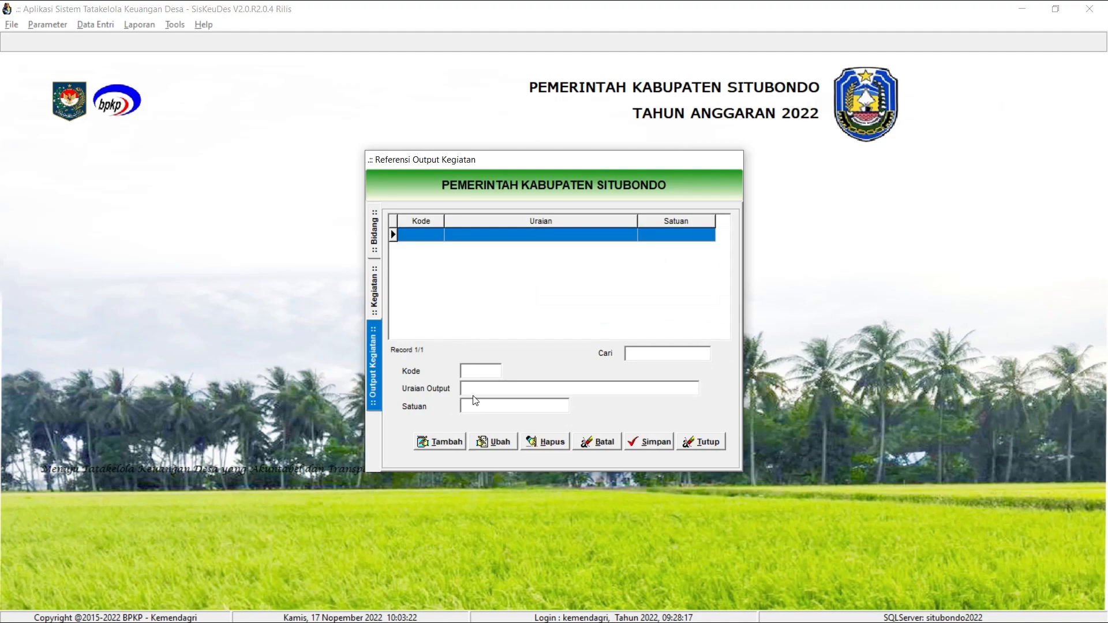
{"action": "left_click", "coordinate": [722, 443]}
Set up a parameter export that includes only Parameter Bidang dan Kegiatan and Parameter Rekening APBDesa.
{"action": "left_click", "coordinate": [182, 23]}
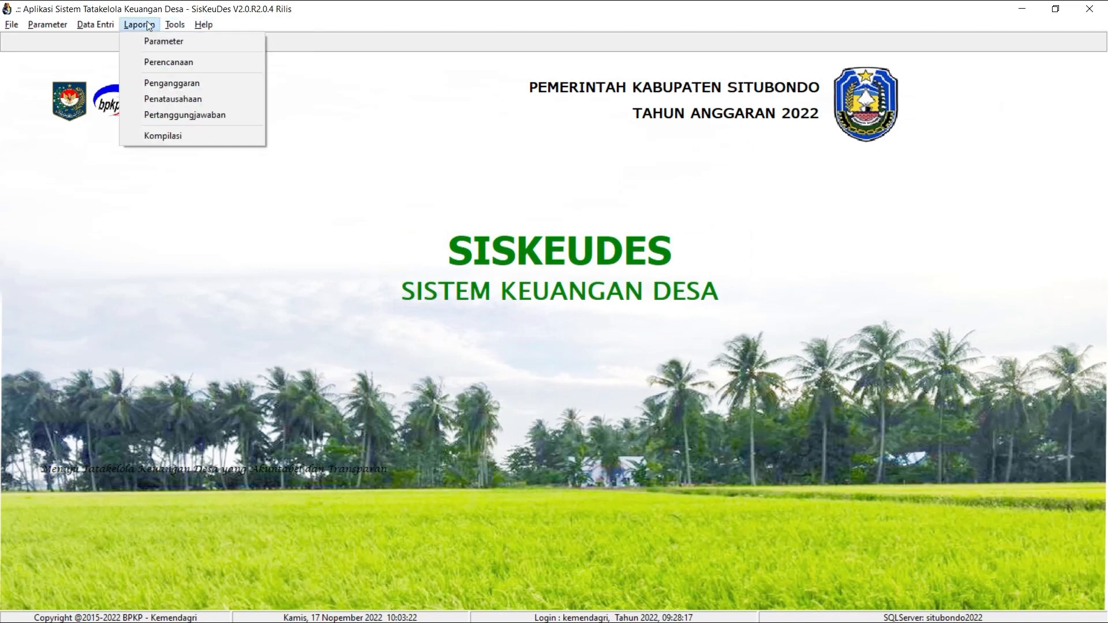
{"action": "mouse_move", "coordinate": [99, 29]}
{"action": "mouse_move", "coordinate": [175, 24]}
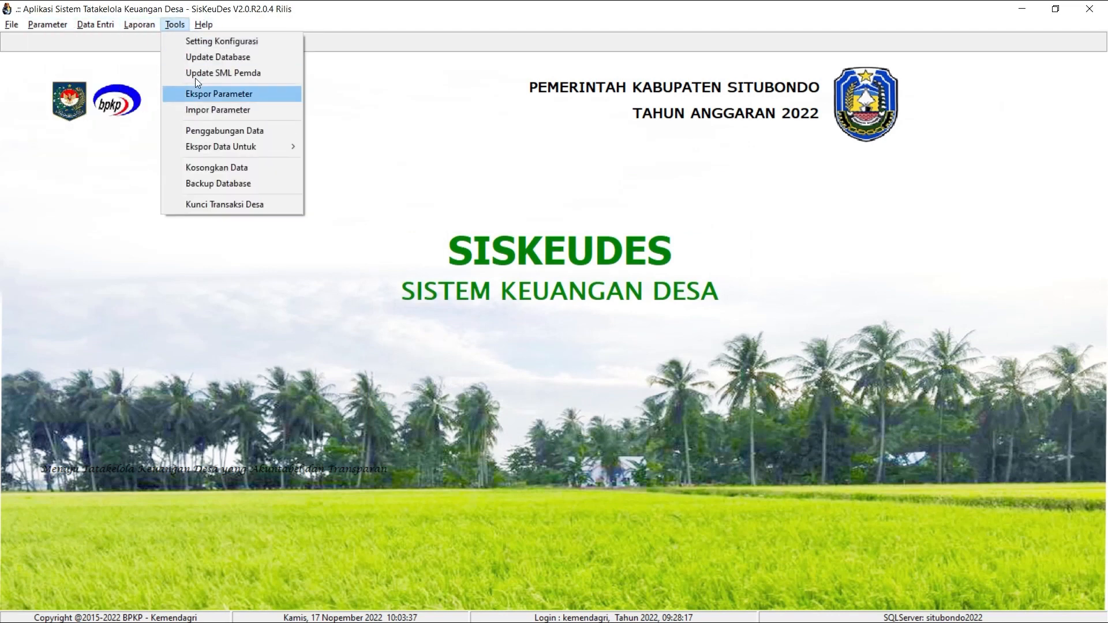
{"action": "left_click", "coordinate": [220, 96]}
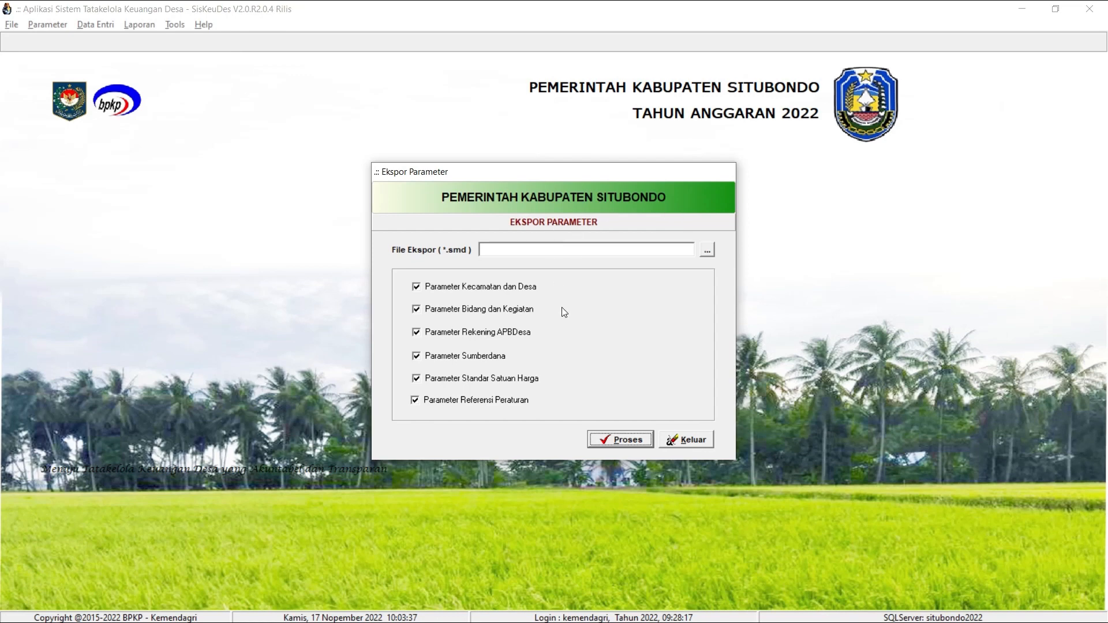
{"action": "left_click", "coordinate": [507, 288]}
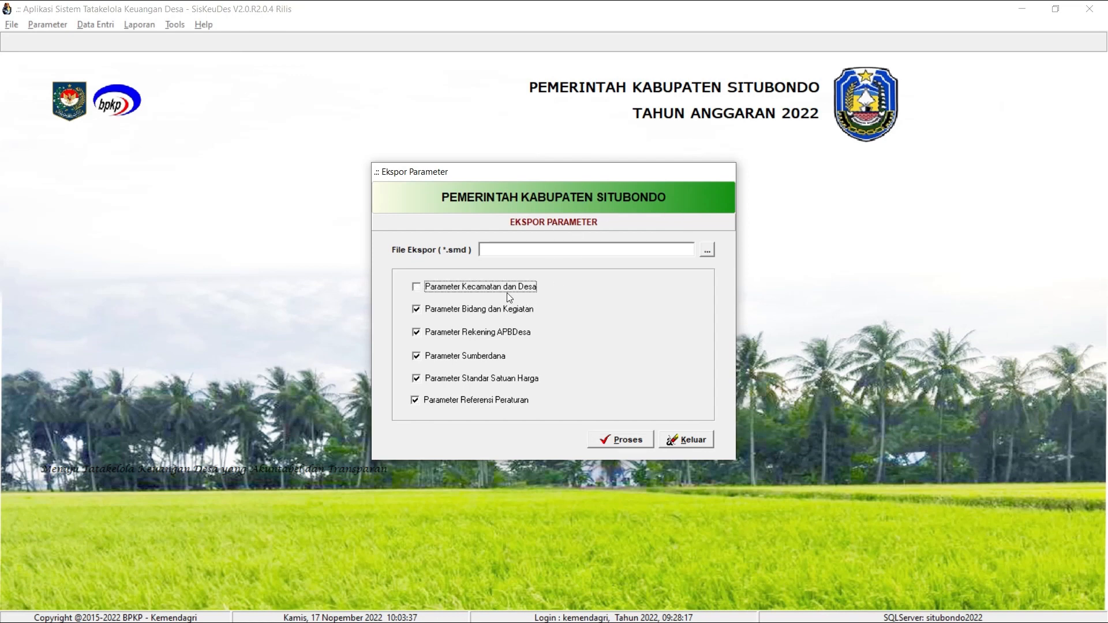
{"action": "left_click", "coordinate": [475, 356]}
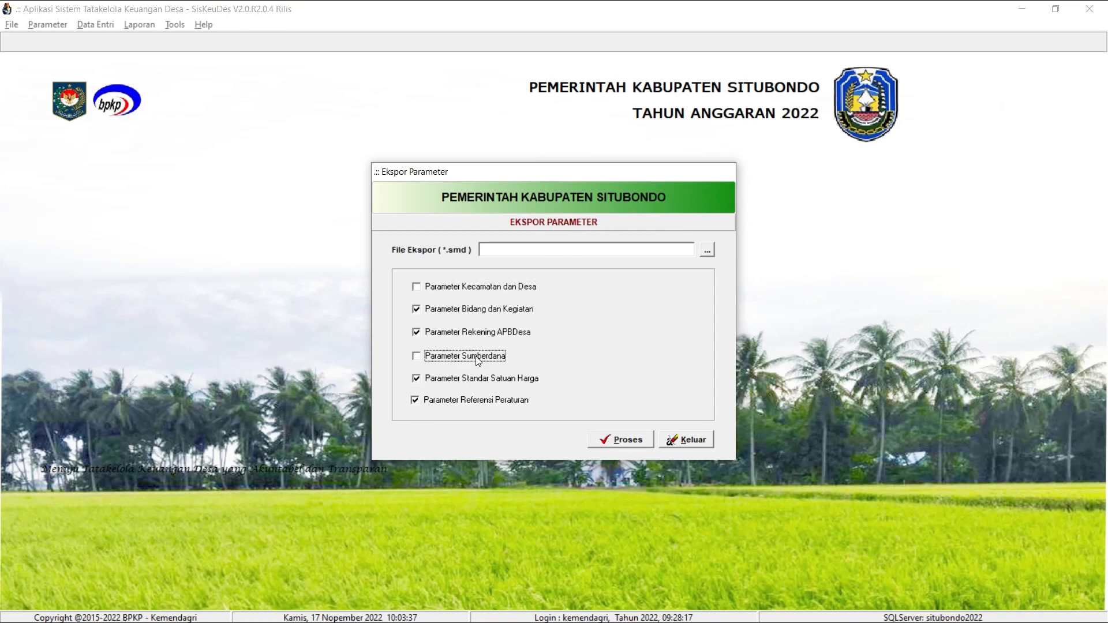
{"action": "left_click", "coordinate": [503, 384]}
{"action": "left_click", "coordinate": [514, 401]}
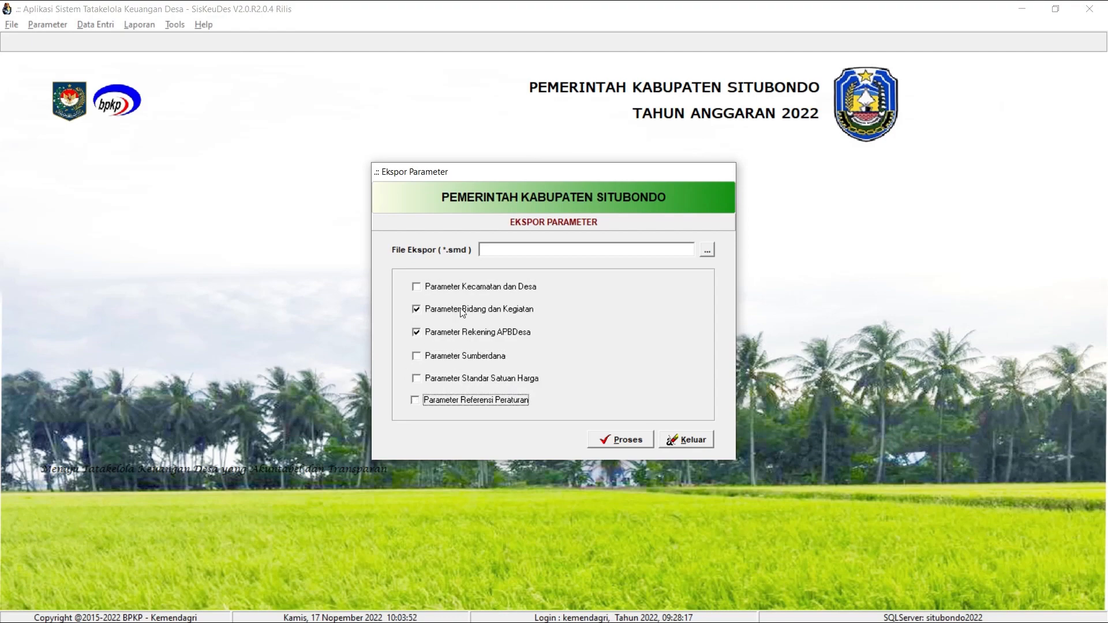
Set the export file to PARAMETER EKSPOR untuk 2023 on the Desktop.
{"action": "left_click", "coordinate": [706, 250]}
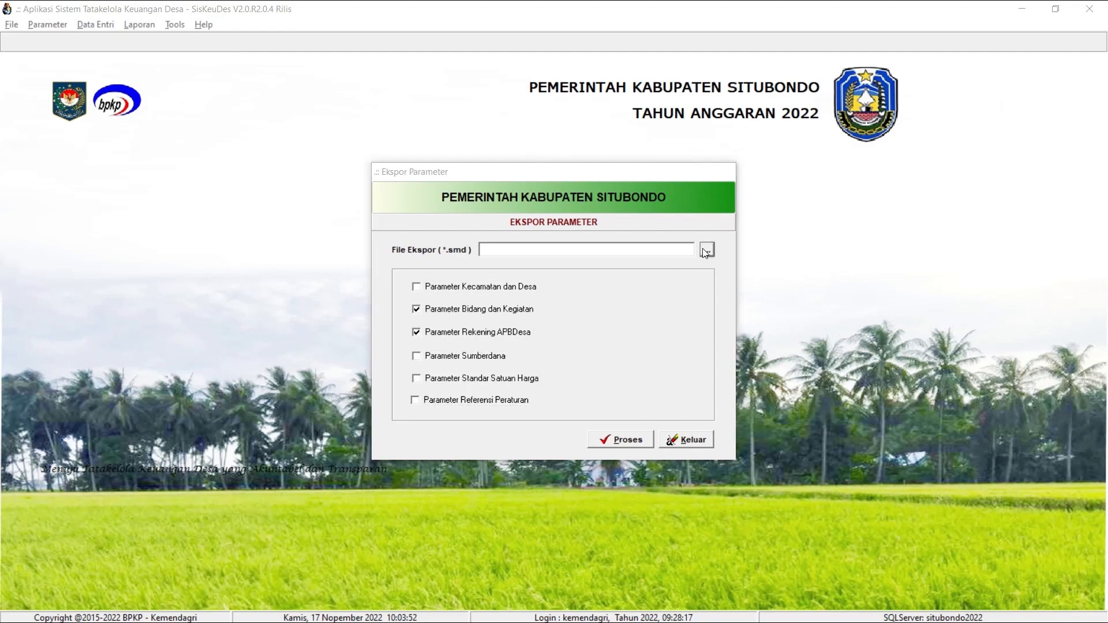
{"action": "left_click", "coordinate": [564, 276]}
{"action": "left_click", "coordinate": [588, 374]}
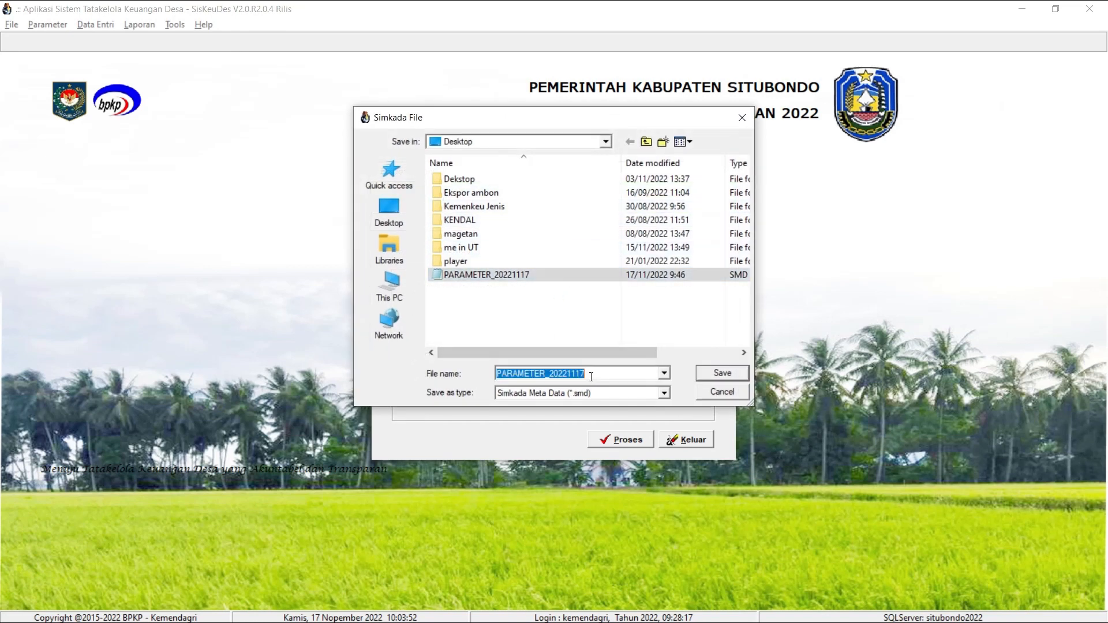
{"action": "left_click_drag", "start_coordinate": [587, 374], "coordinate": [551, 375]}
{"action": "key", "text": "BackSpace"}
{"action": "key", "text": "BackSpace"}
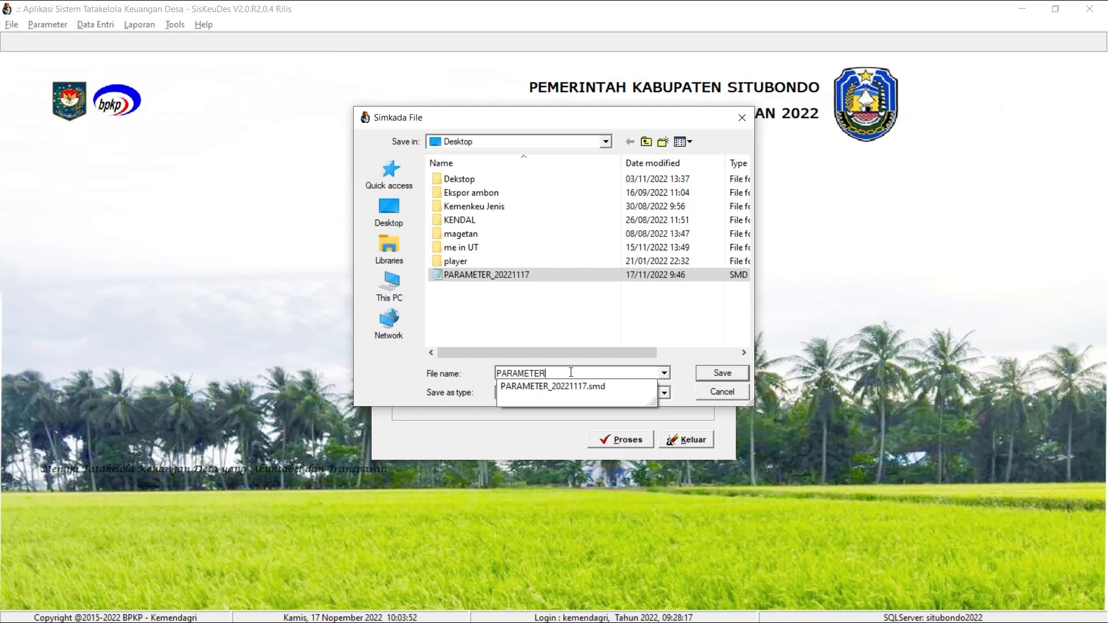
{"action": "type", "text": "EKSPOR untu"}
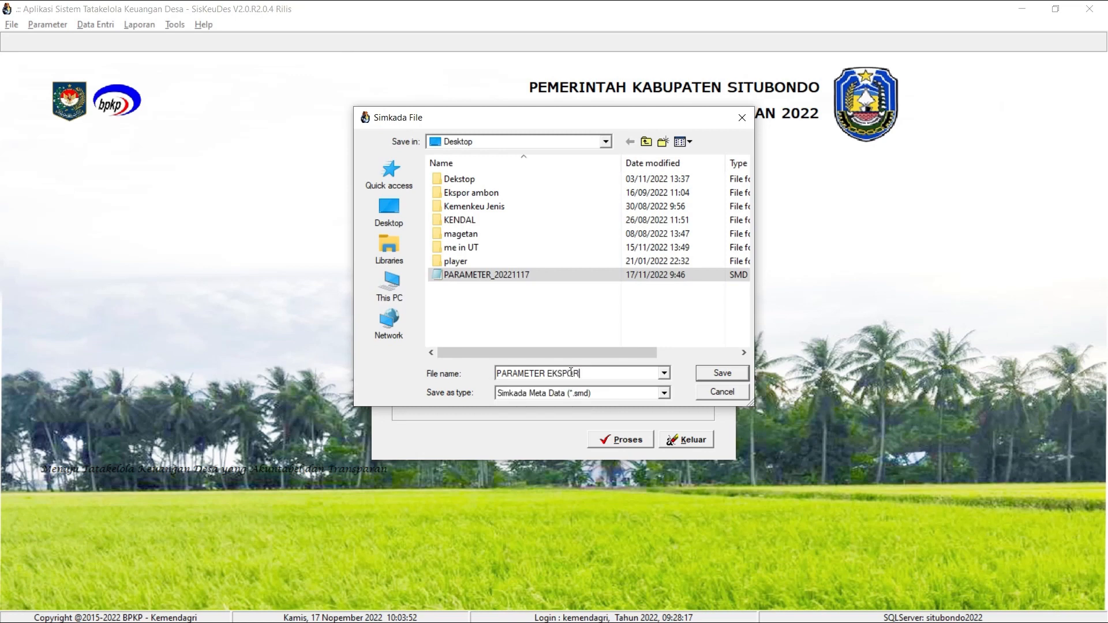
{"action": "type", "text": "k 2023"}
{"action": "key", "text": "Return"}
Run the parameter export and close the export window.
{"action": "left_click", "coordinate": [620, 440]}
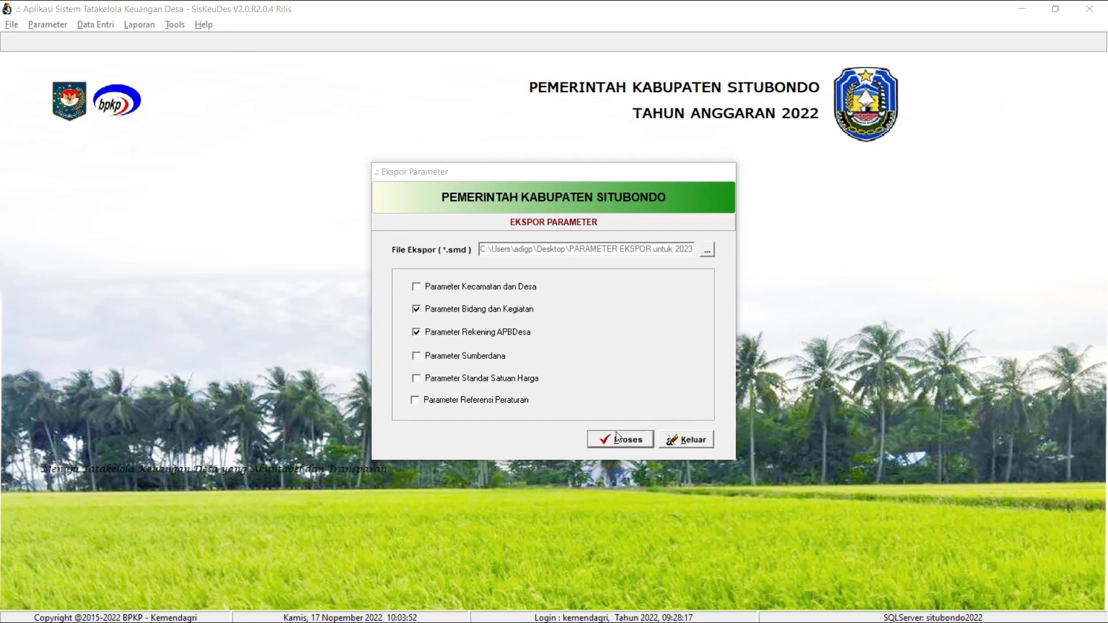
{"action": "left_click", "coordinate": [536, 345]}
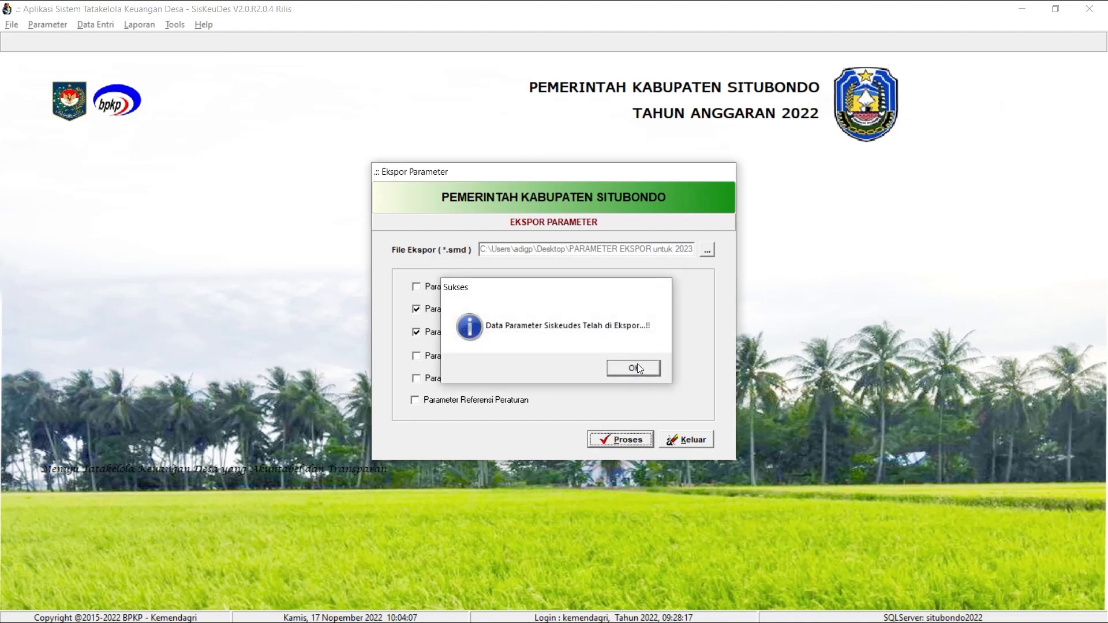
{"action": "left_click", "coordinate": [637, 365]}
{"action": "left_click", "coordinate": [696, 440]}
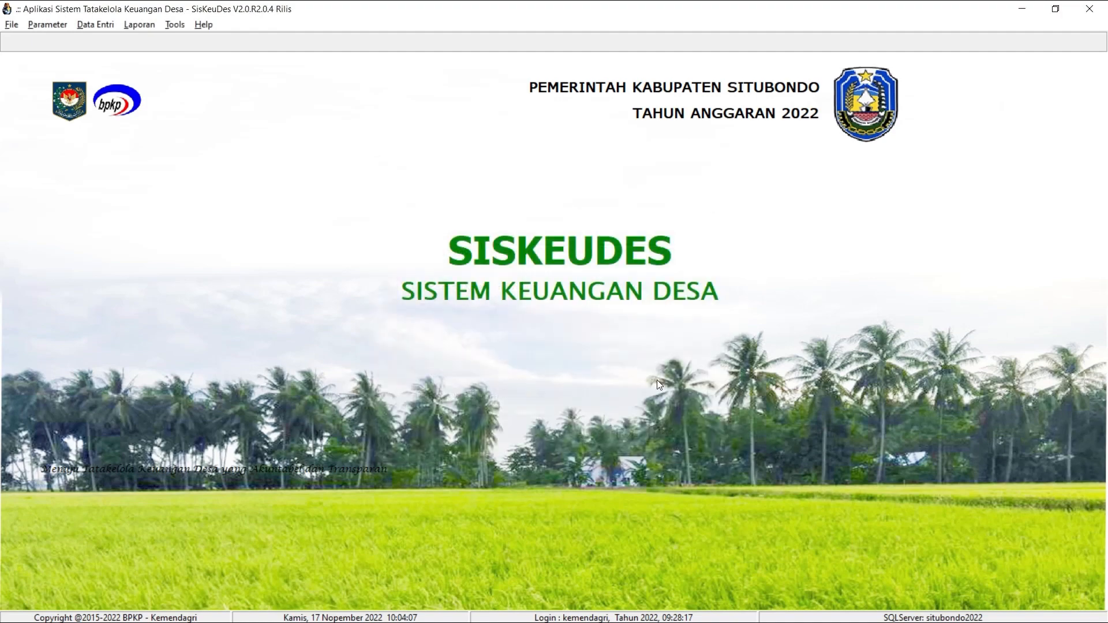
Switch to the 2023 application, close the activity reference, and choose PARAMETER EKSPOR untuk 2023 from the Desktop as the parameter import file.
{"action": "key", "text": "alt+Tab"}
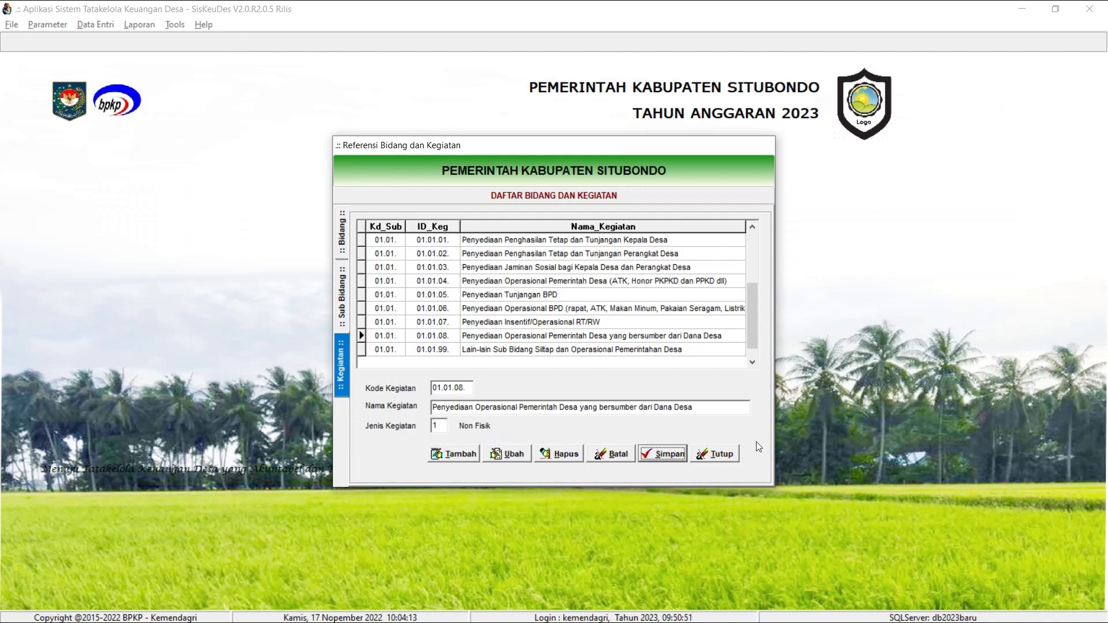
{"action": "left_click", "coordinate": [722, 453]}
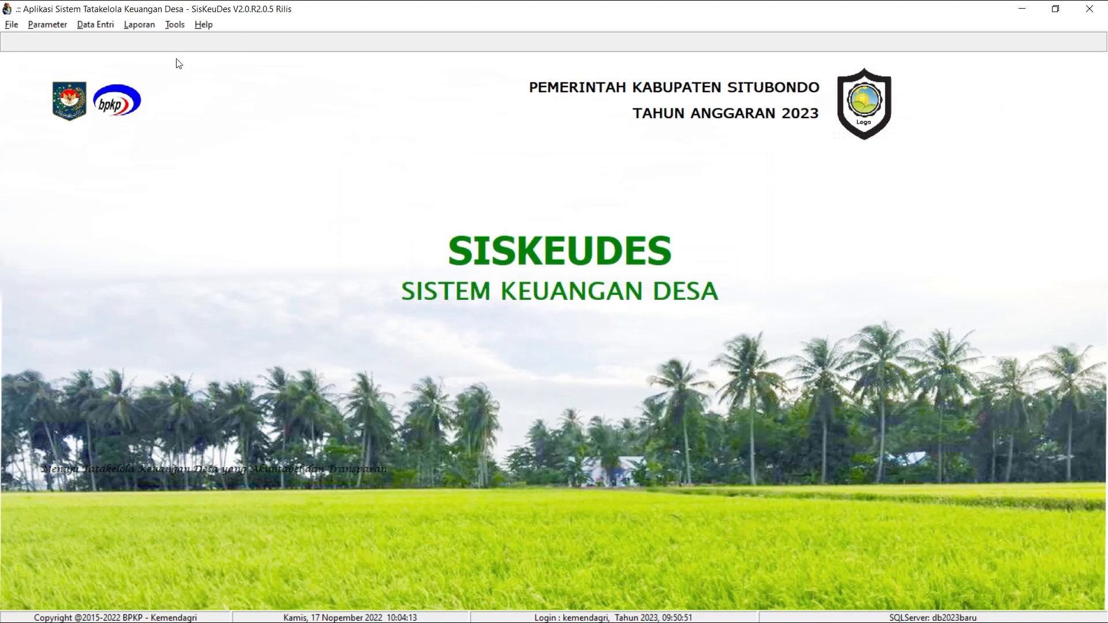
{"action": "left_click", "coordinate": [174, 24]}
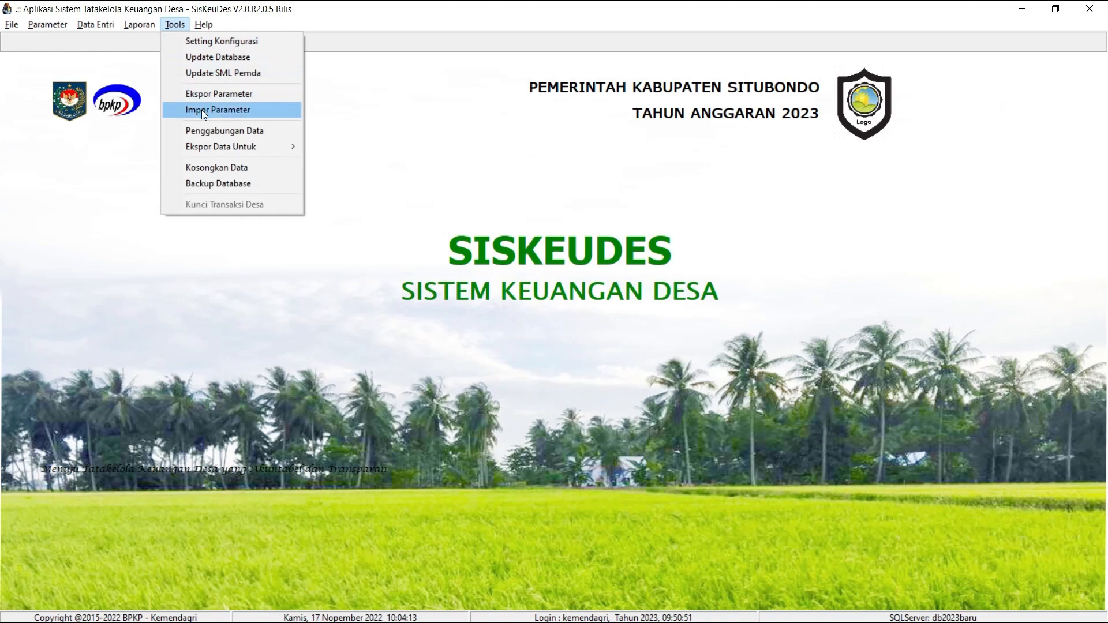
{"action": "left_click", "coordinate": [235, 111]}
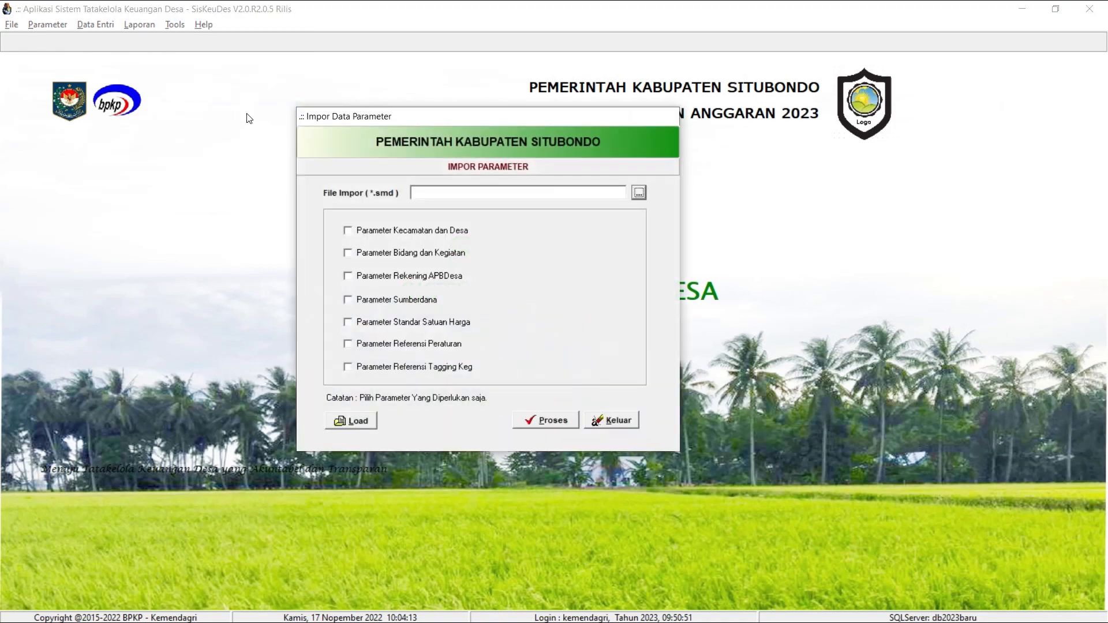
{"action": "left_click", "coordinate": [639, 192]}
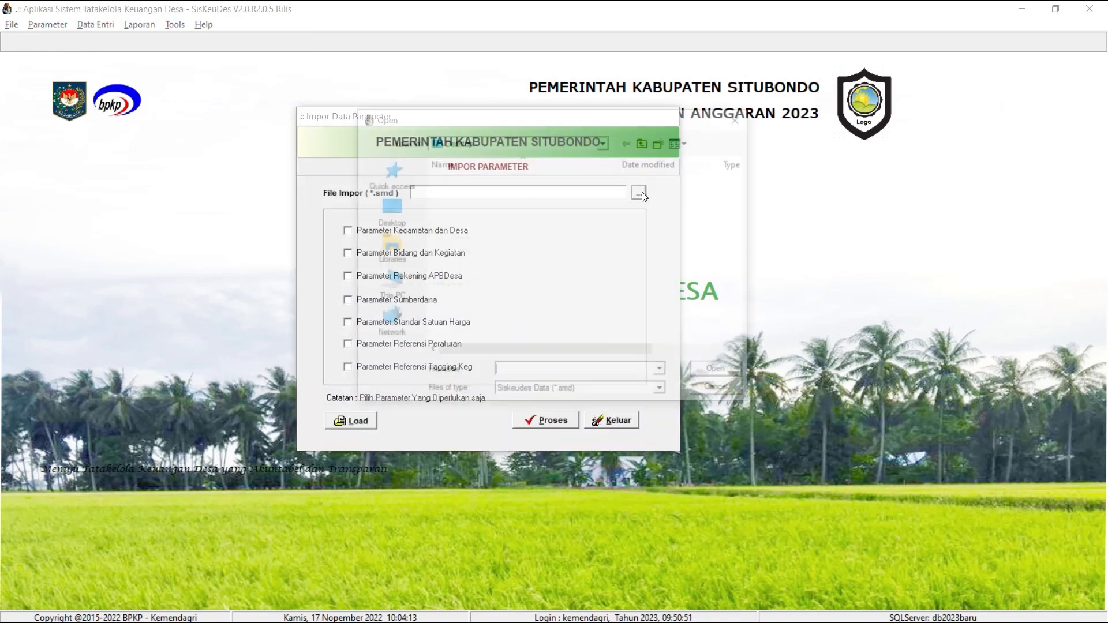
{"action": "left_click", "coordinate": [552, 275]}
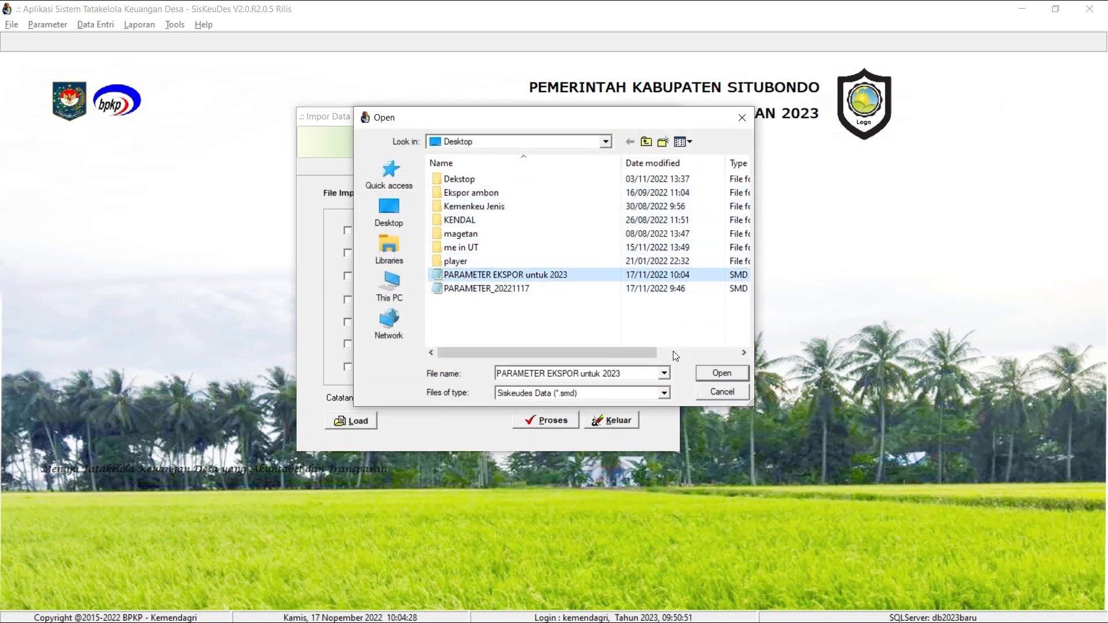
{"action": "left_click", "coordinate": [741, 378]}
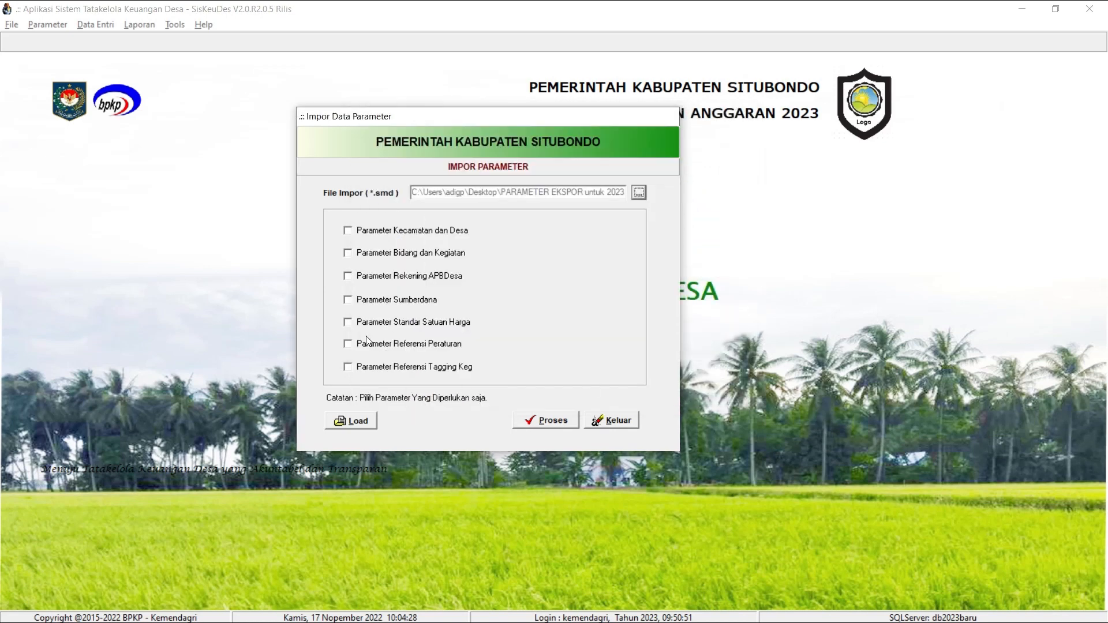
Try to load the import file with Parameter Bidang dan Kegiatan and Parameter Rekening APBDesa selected, and again with no parameters selected.
{"action": "left_click", "coordinate": [388, 255]}
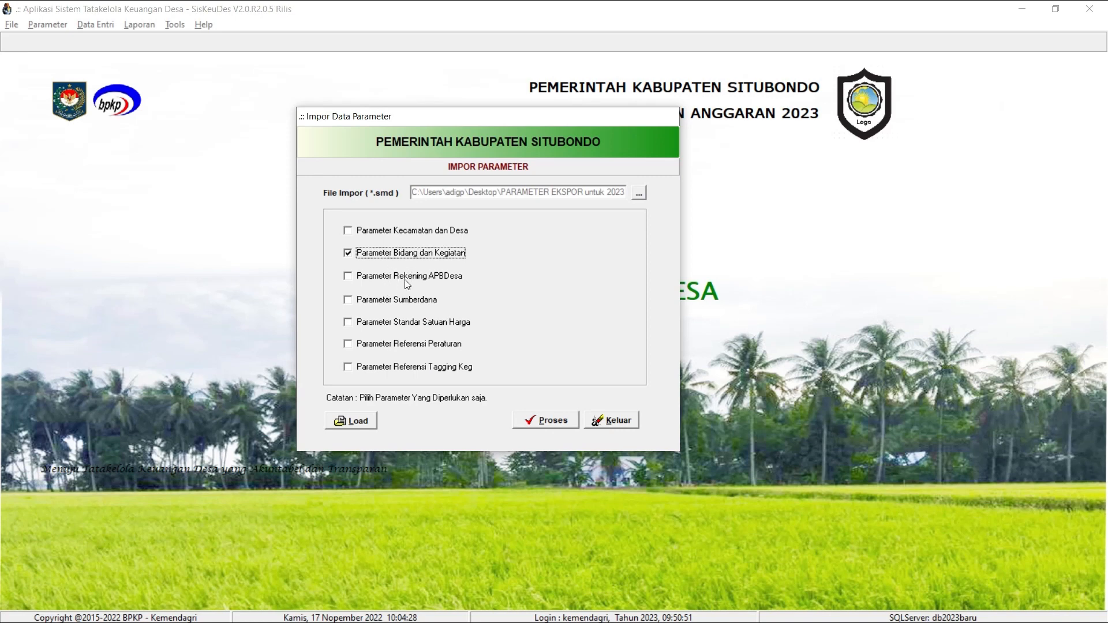
{"action": "left_click", "coordinate": [407, 276]}
{"action": "left_click", "coordinate": [353, 422]}
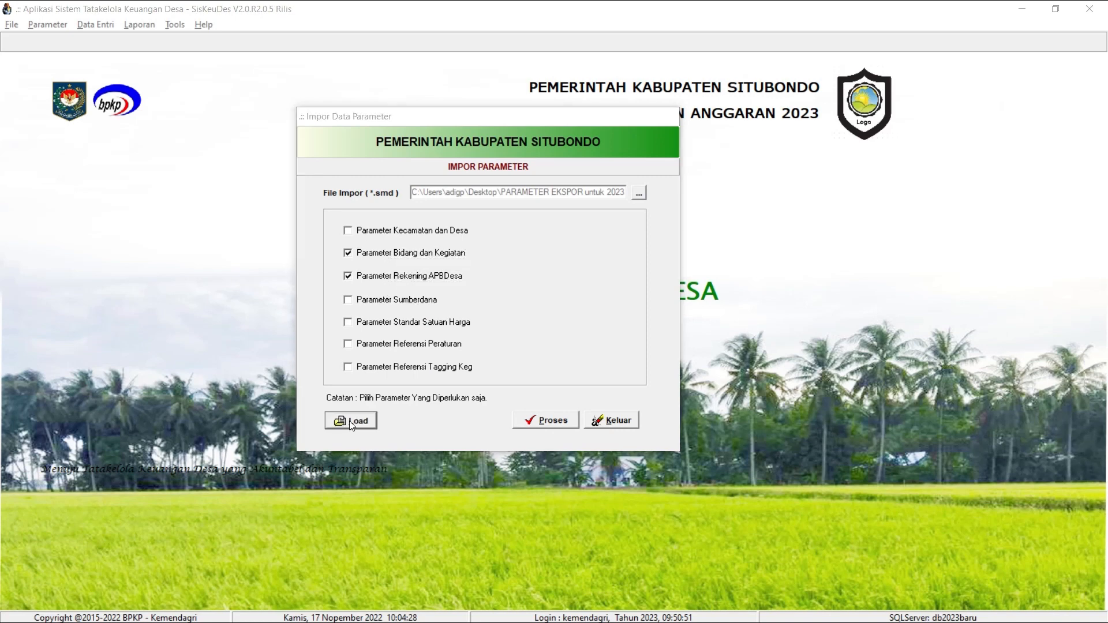
{"action": "left_click", "coordinate": [615, 364]}
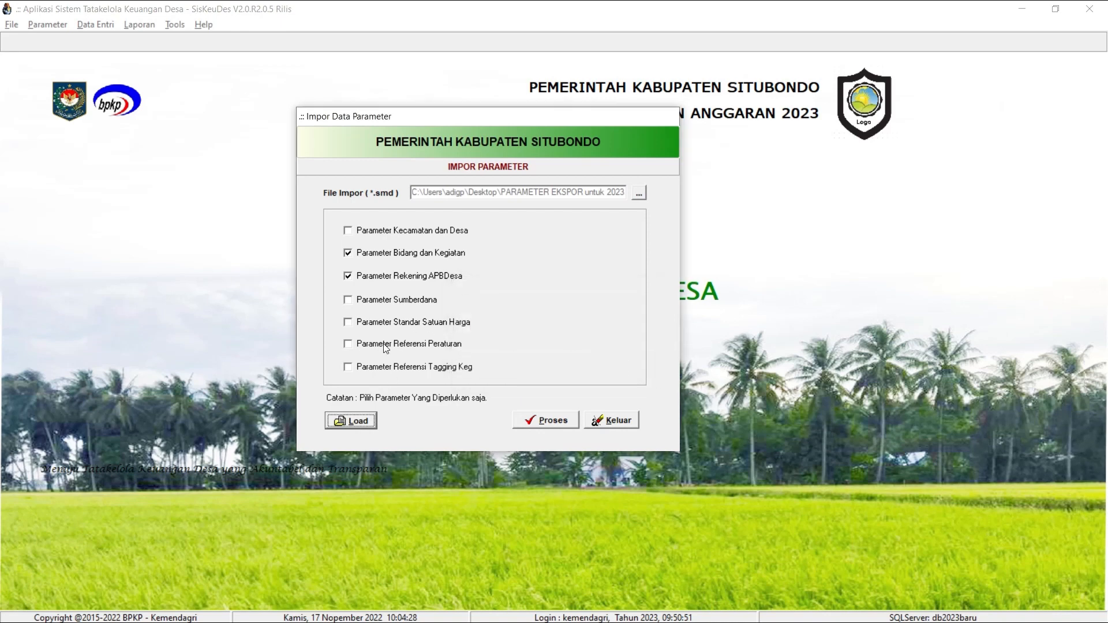
{"action": "left_click", "coordinate": [371, 279]}
{"action": "left_click", "coordinate": [378, 260]}
{"action": "left_click", "coordinate": [372, 421]}
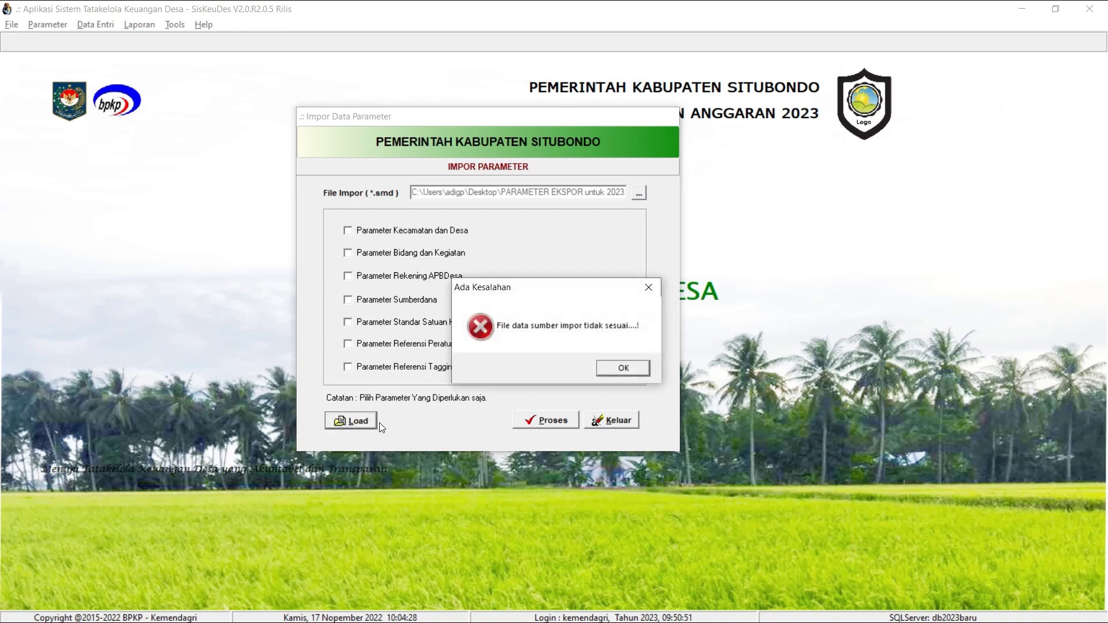
{"action": "left_click", "coordinate": [638, 366]}
Import only Parameter Bidang dan Kegiatan and Parameter Rekening APBDesa from the chosen file, and close the import window.
{"action": "left_click", "coordinate": [422, 256]}
{"action": "left_click", "coordinate": [422, 278]}
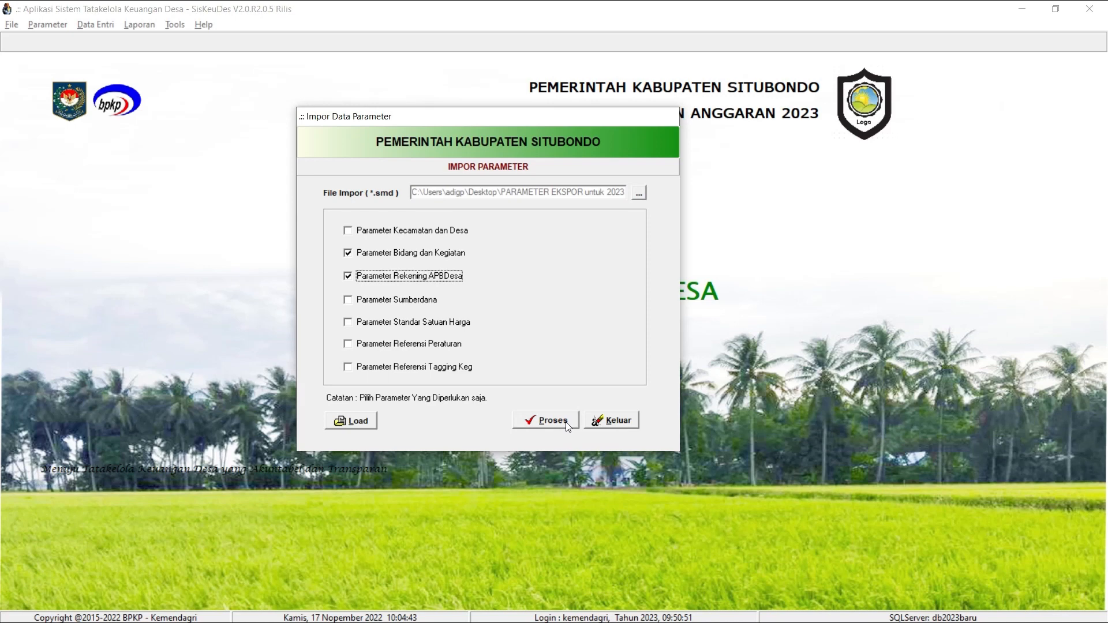
{"action": "left_click", "coordinate": [545, 421]}
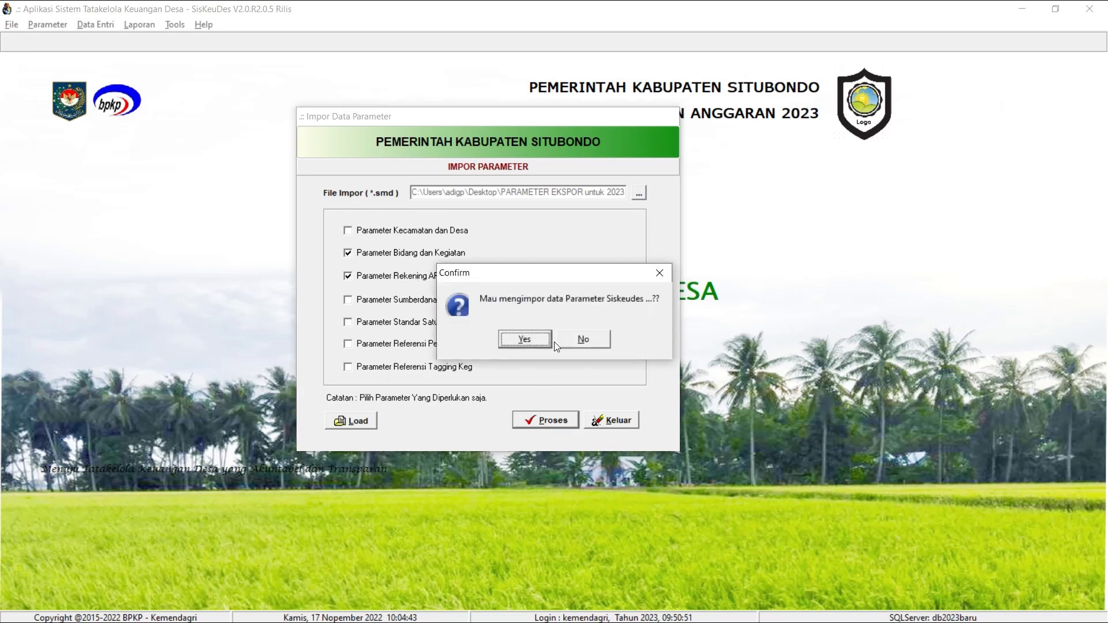
{"action": "left_click", "coordinate": [599, 339]}
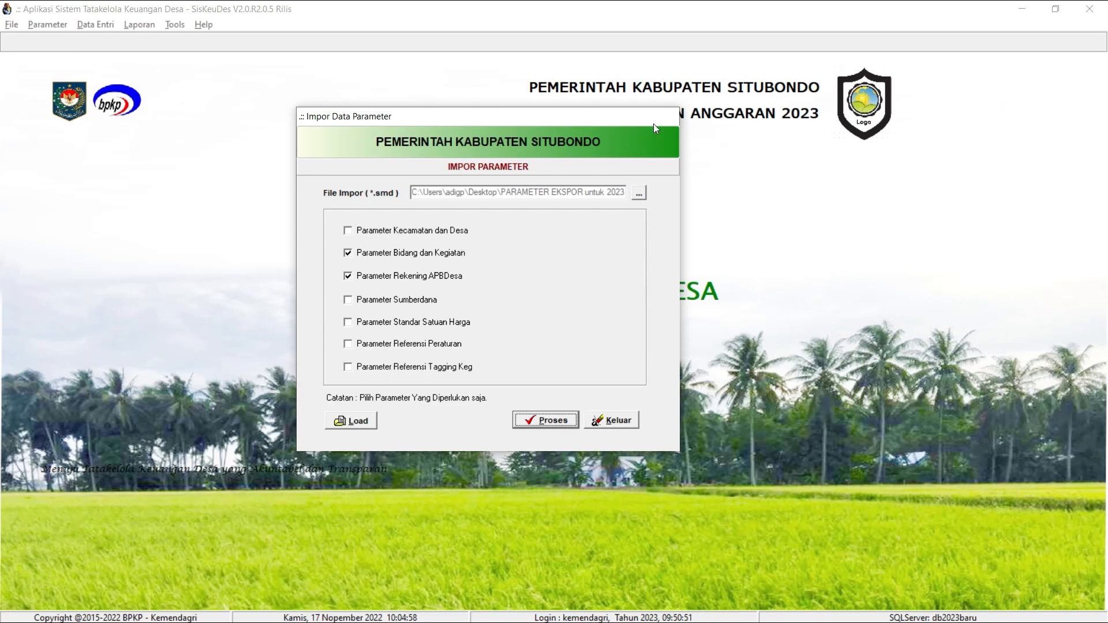
{"action": "left_click", "coordinate": [545, 422]}
{"action": "left_click", "coordinate": [534, 336]}
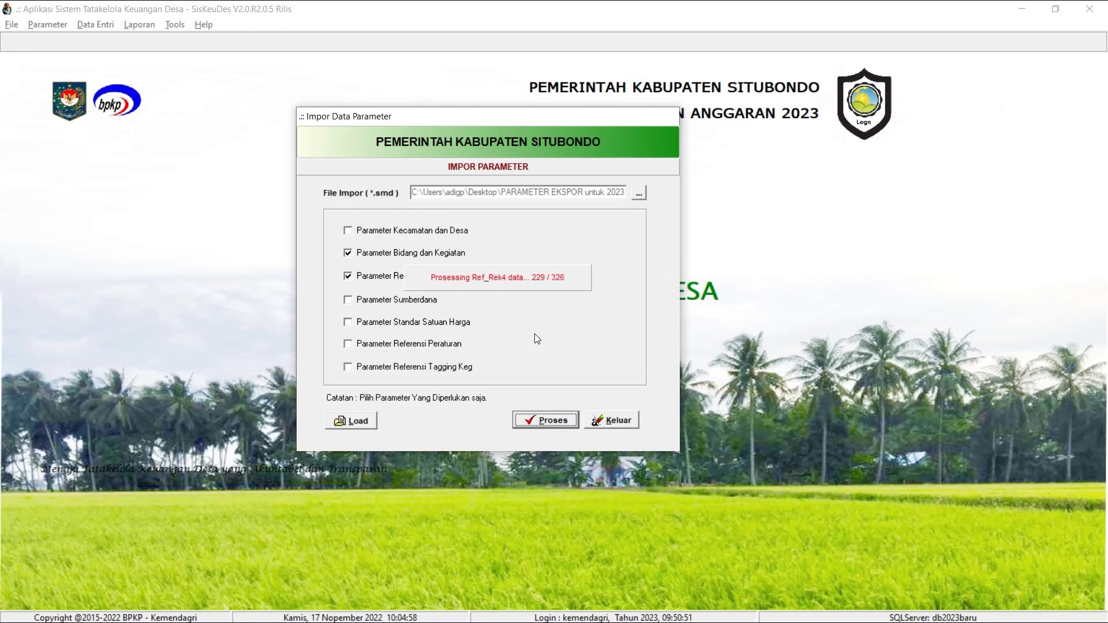
{"action": "left_click", "coordinate": [633, 373]}
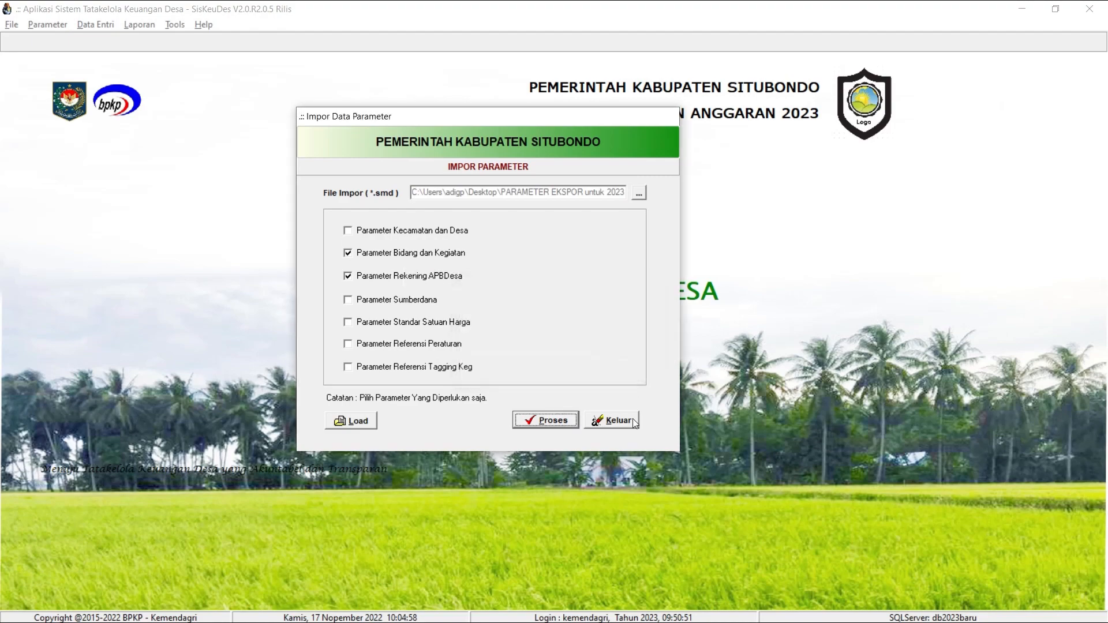
{"action": "left_click", "coordinate": [630, 423]}
Examine the activities of sub-field 01.01 in the Referensi Kegiatan parameter, including activity 01.01.08, and close the reference.
{"action": "left_click", "coordinate": [58, 26]}
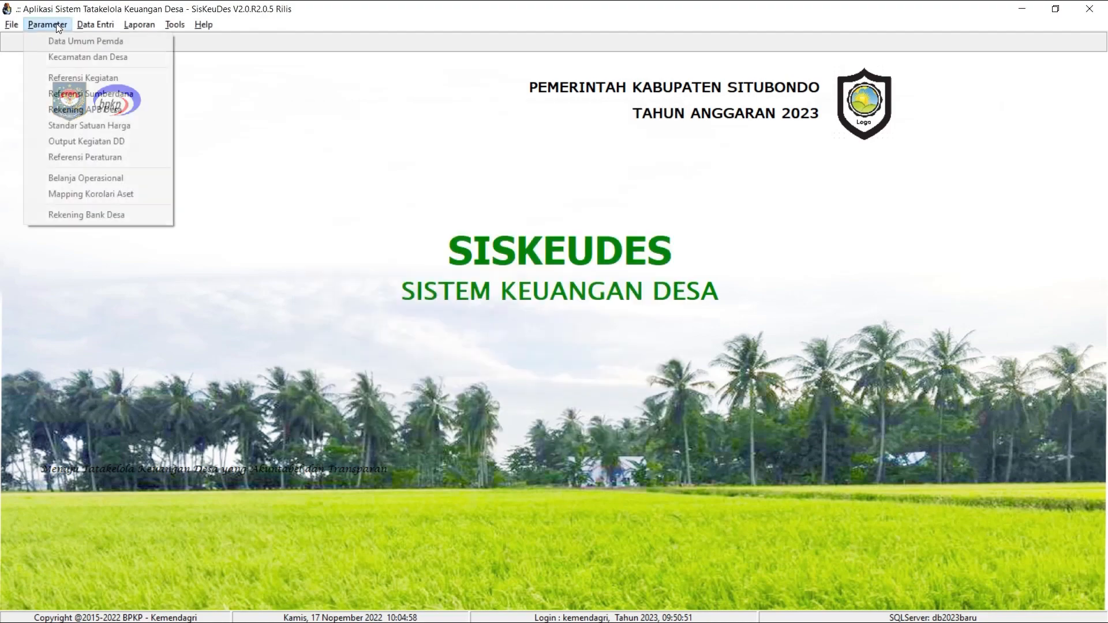
{"action": "left_click", "coordinate": [79, 79]}
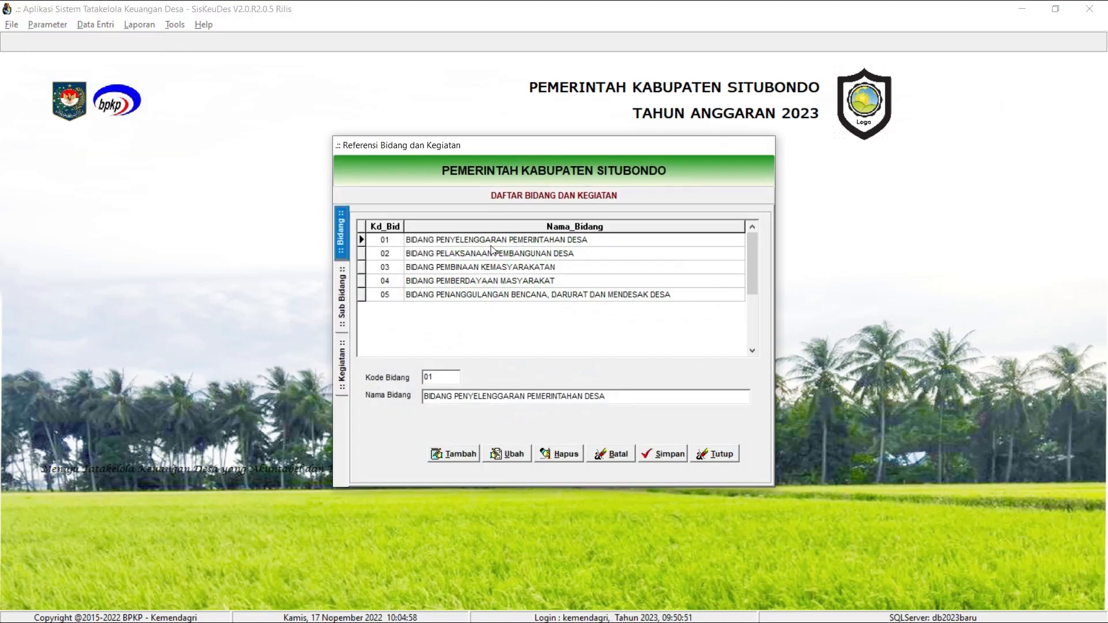
{"action": "double_click", "coordinate": [497, 245]}
{"action": "double_click", "coordinate": [502, 244]}
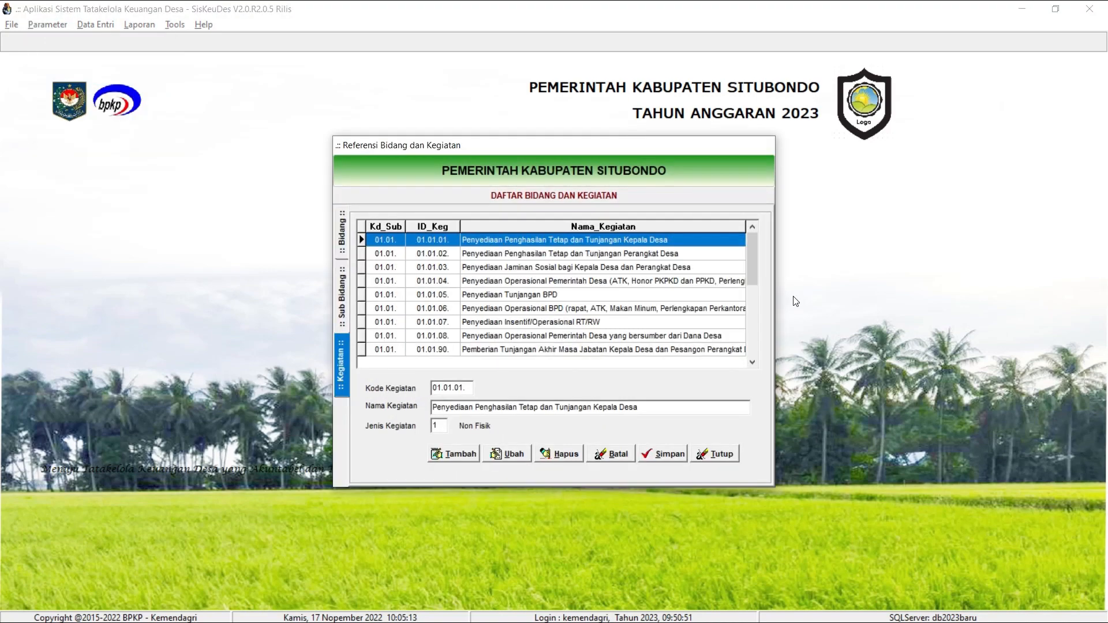
{"action": "left_click_drag", "start_coordinate": [741, 362], "coordinate": [740, 363]}
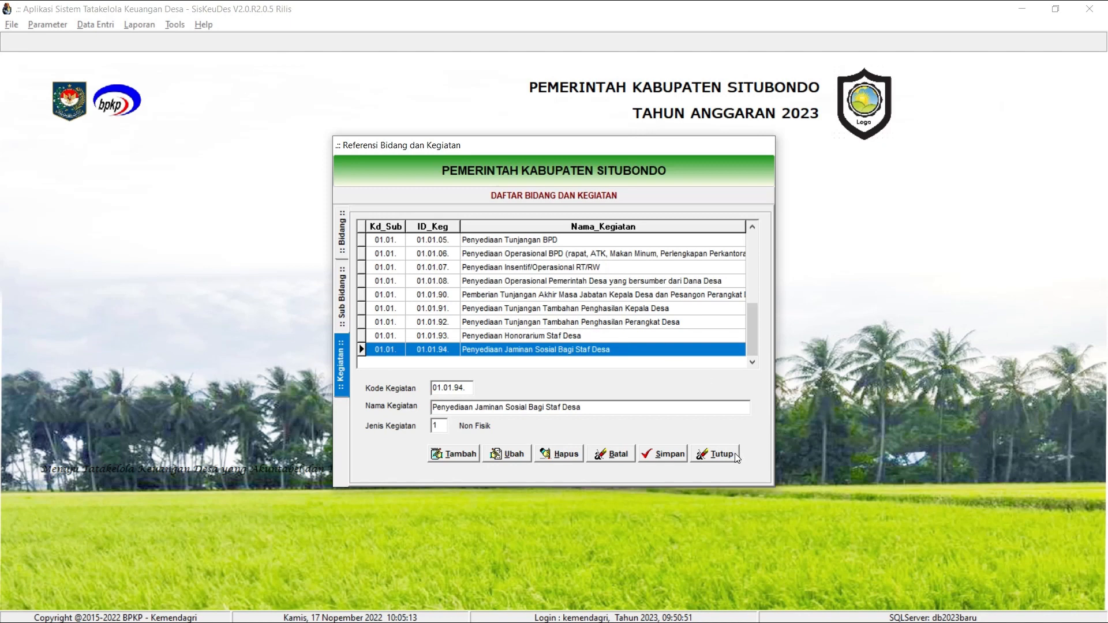
{"action": "left_click", "coordinate": [553, 283]}
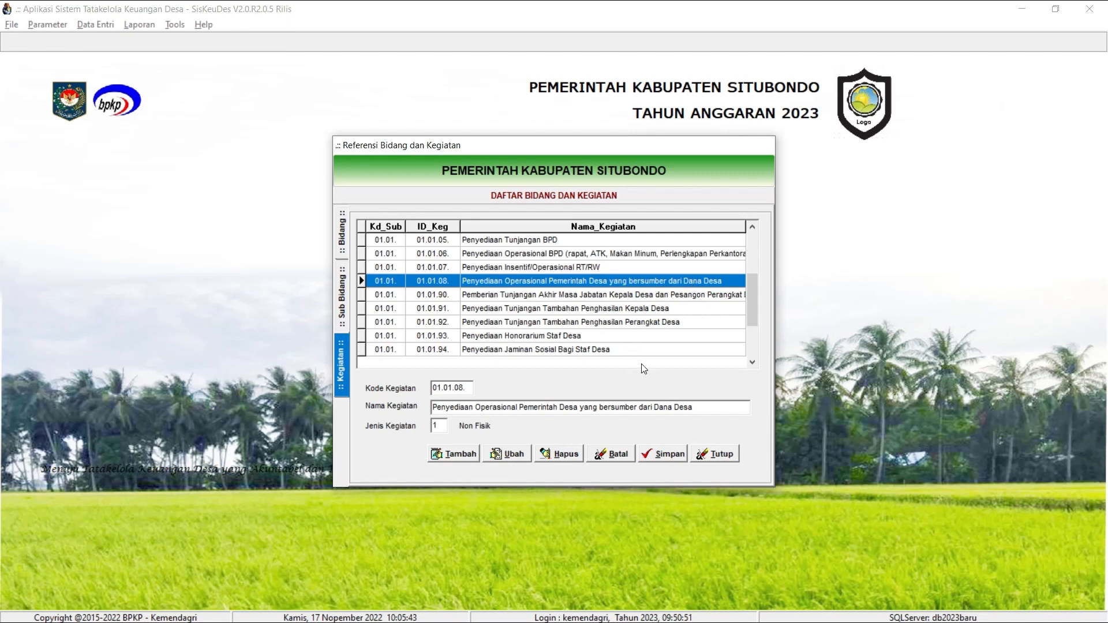
{"action": "left_click", "coordinate": [719, 455]}
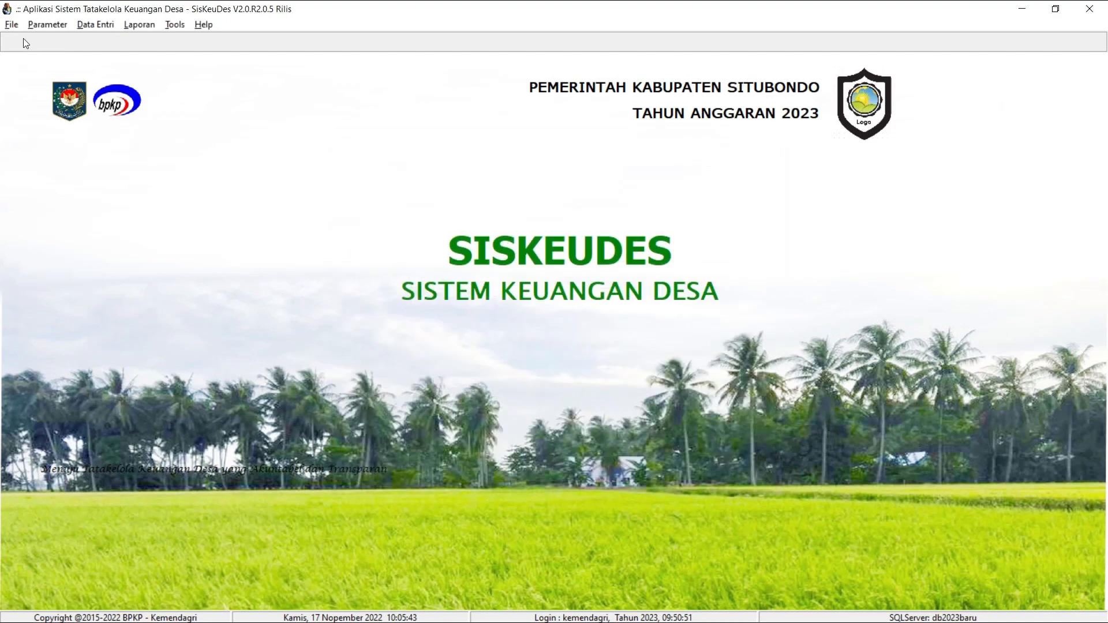
Switch to the 2022 application and set up a user data export from its user ID settings to USER_ID_20221117 on the Desktop.
{"action": "left_click", "coordinate": [12, 26]}
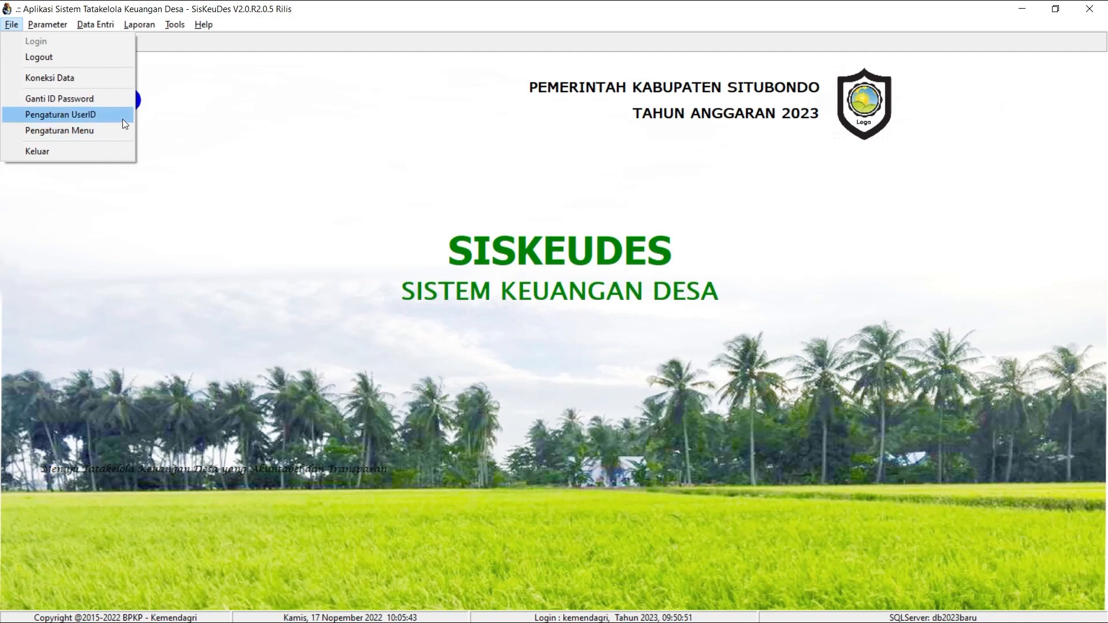
{"action": "key", "text": "alt+Tab"}
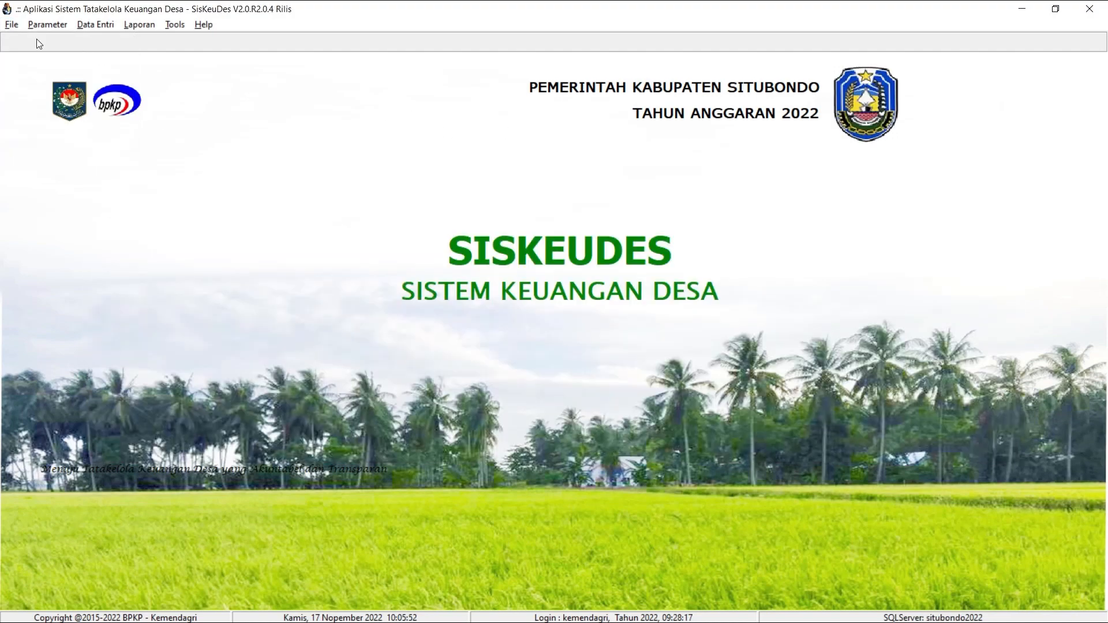
{"action": "left_click", "coordinate": [13, 25]}
{"action": "left_click", "coordinate": [42, 114]}
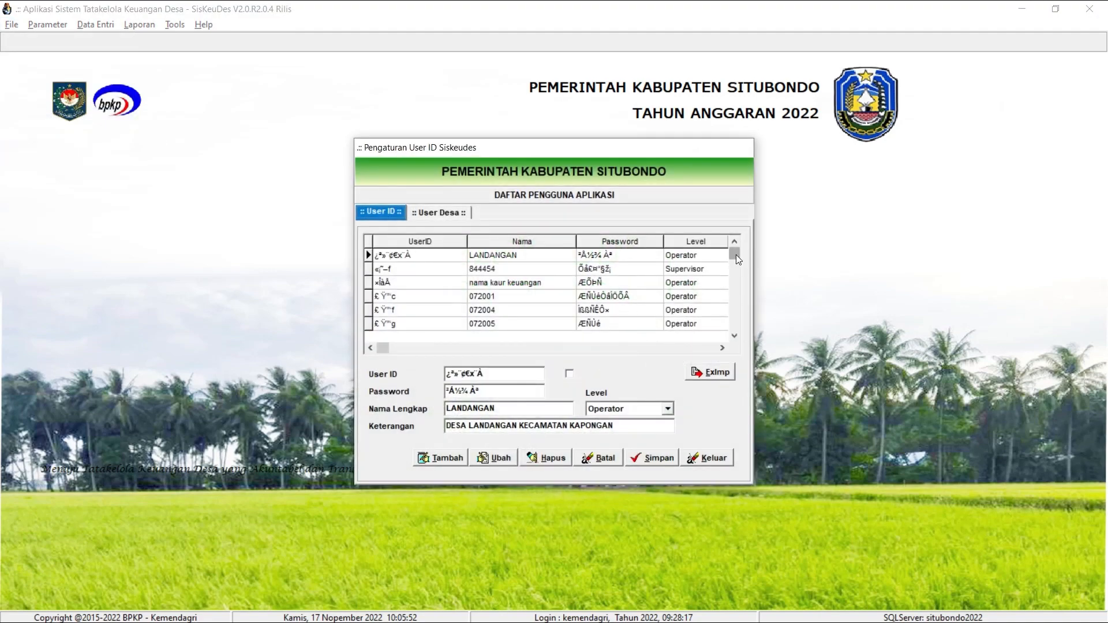
{"action": "left_click_drag", "start_coordinate": [736, 254], "coordinate": [744, 323]}
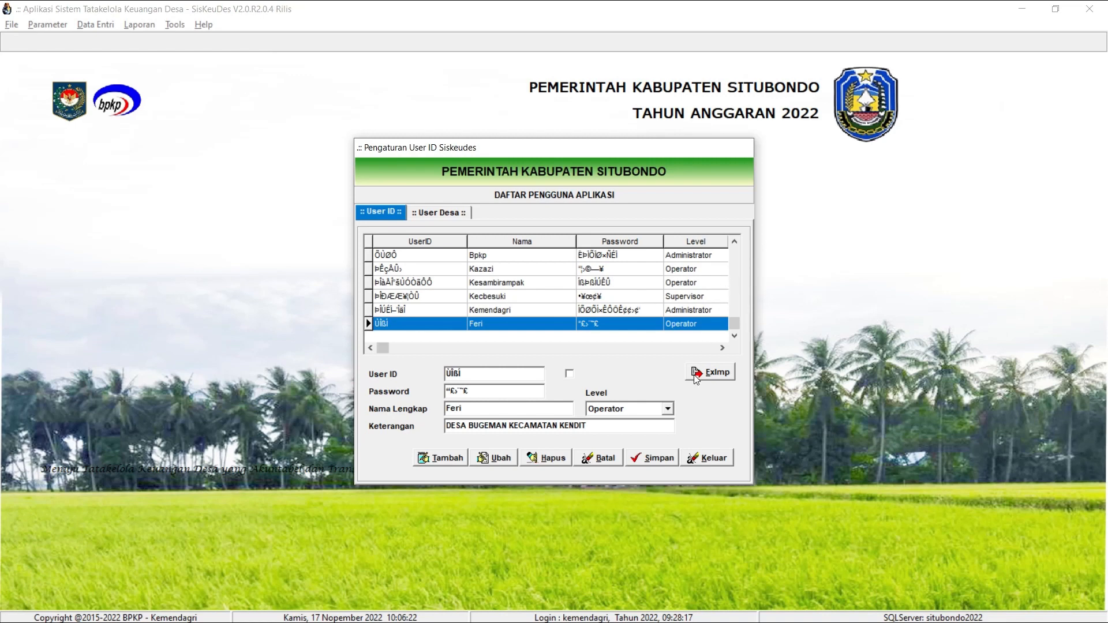
{"action": "left_click", "coordinate": [726, 377]}
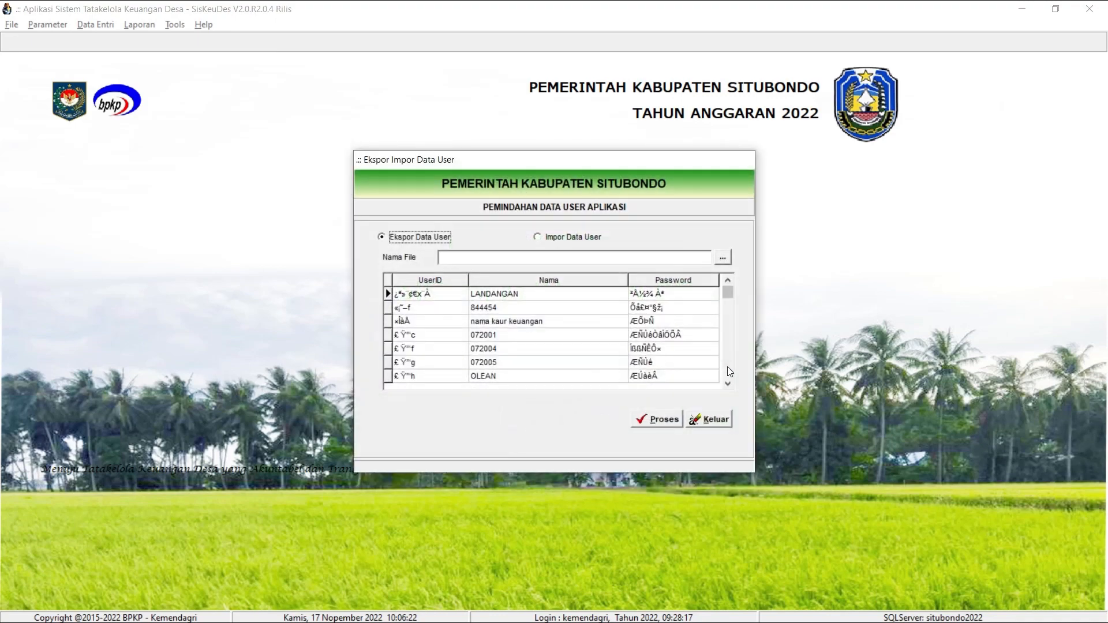
{"action": "left_click", "coordinate": [722, 257]}
{"action": "left_click", "coordinate": [584, 374]}
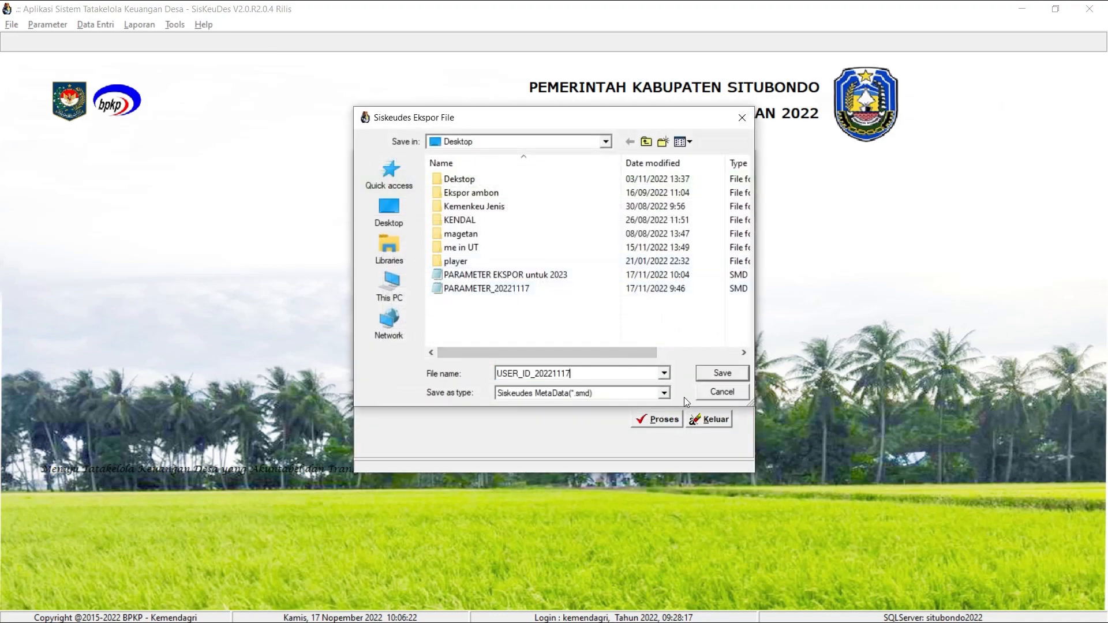
{"action": "left_click", "coordinate": [730, 372]}
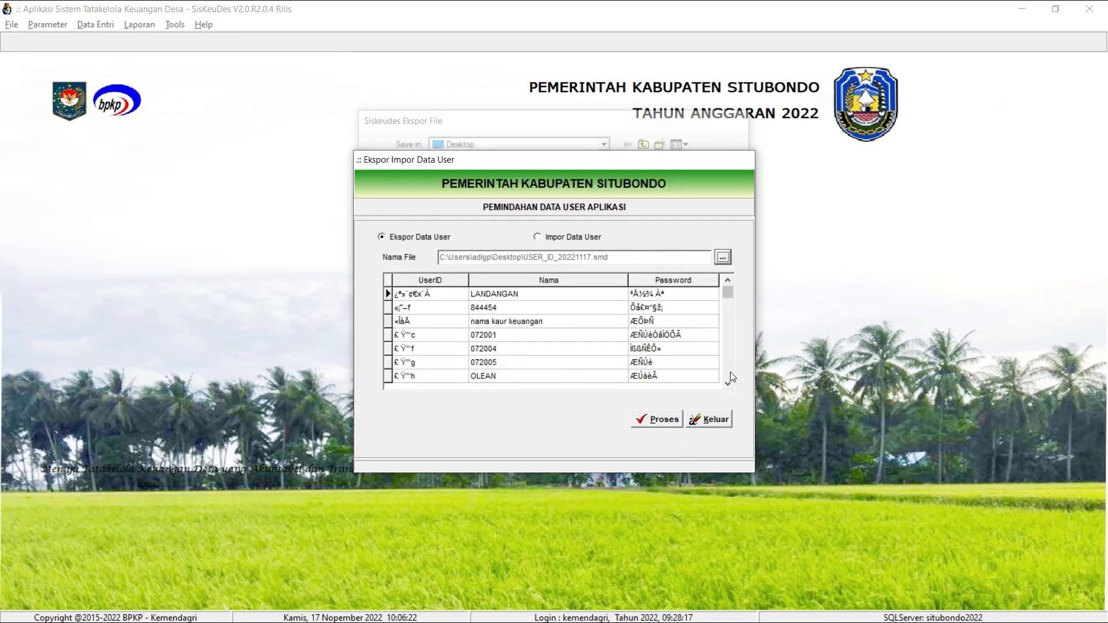
Run the user data export and close the export and user ID settings windows.
{"action": "left_click", "coordinate": [672, 419]}
{"action": "left_click", "coordinate": [538, 345]}
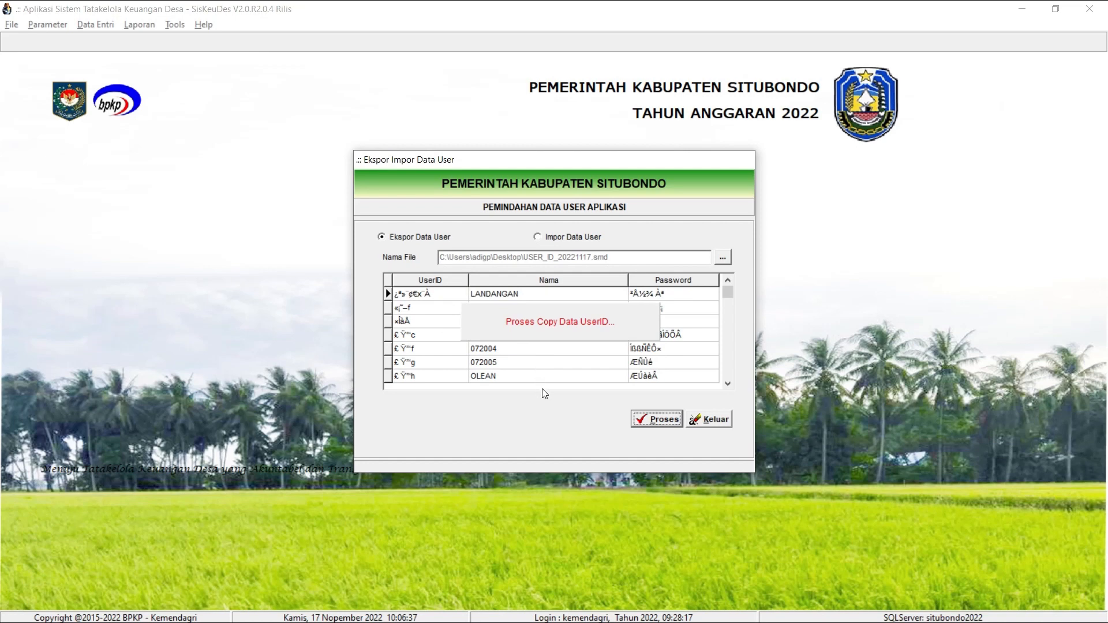
{"action": "left_click", "coordinate": [606, 371]}
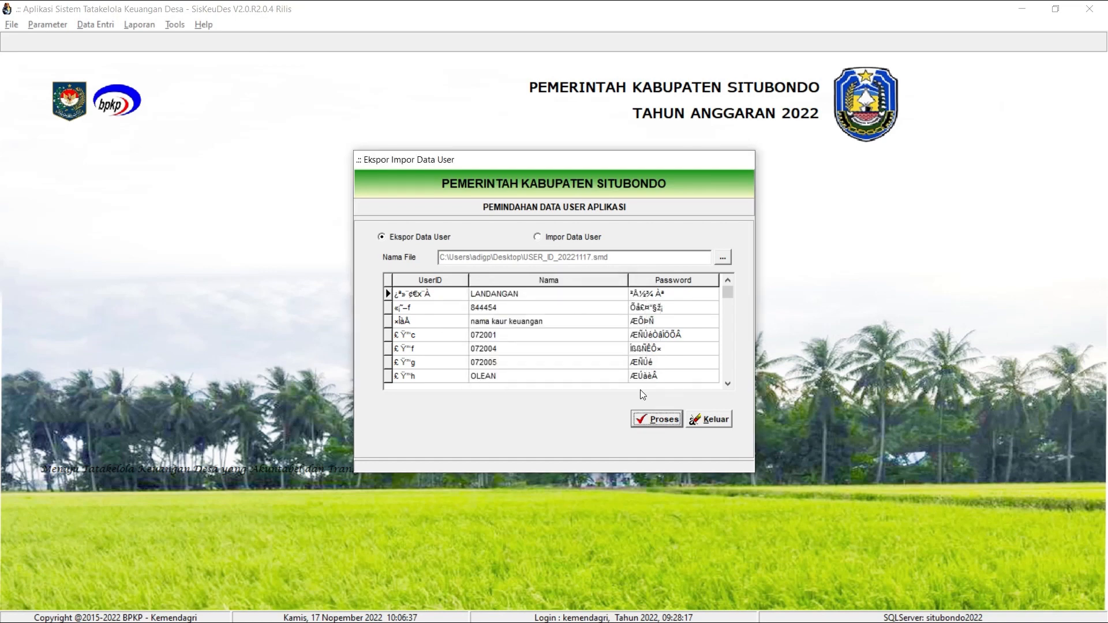
{"action": "left_click", "coordinate": [705, 424]}
{"action": "left_click", "coordinate": [713, 457]}
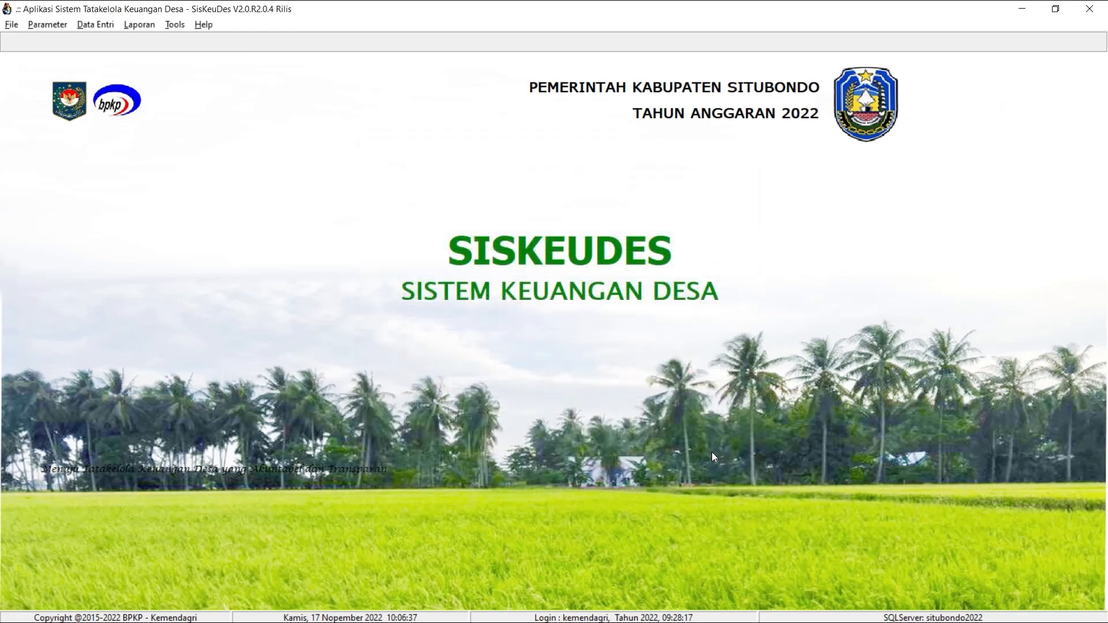
Switch to the 2023 application and set up a user data import from its user ID settings using USER_ID_20221117.smd on the Desktop.
{"action": "key", "text": "alt+Tab"}
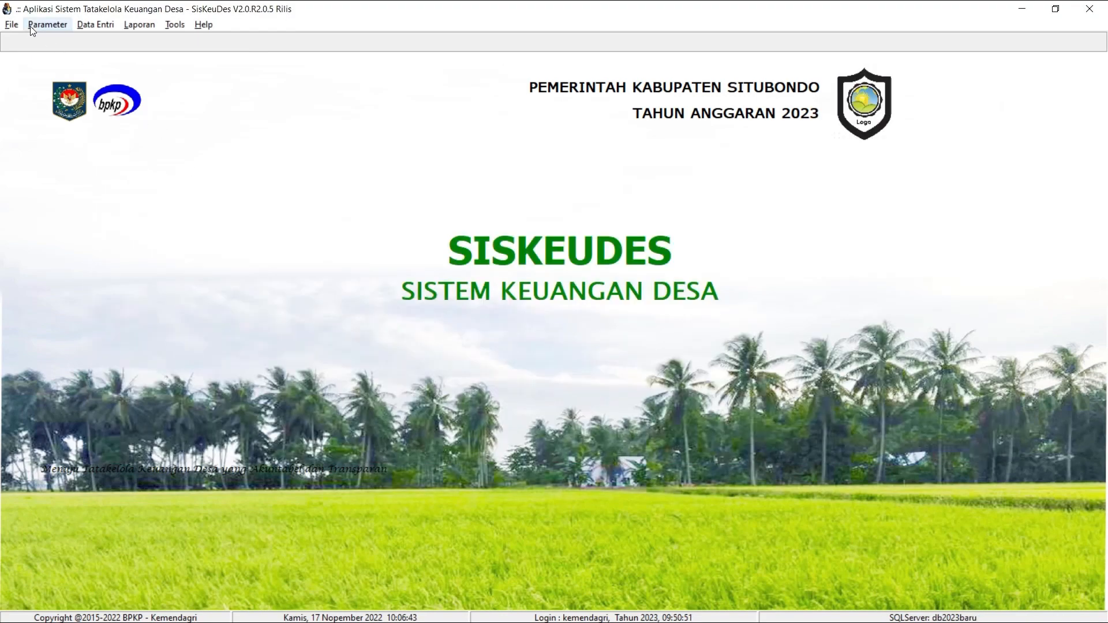
{"action": "left_click", "coordinate": [14, 24]}
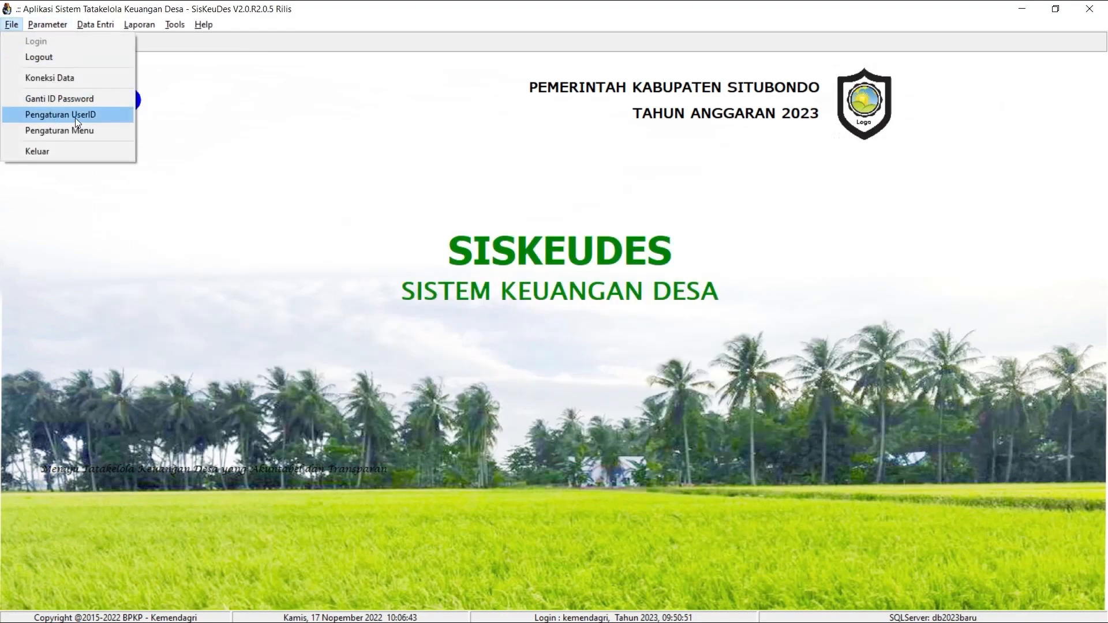
{"action": "left_click", "coordinate": [117, 119]}
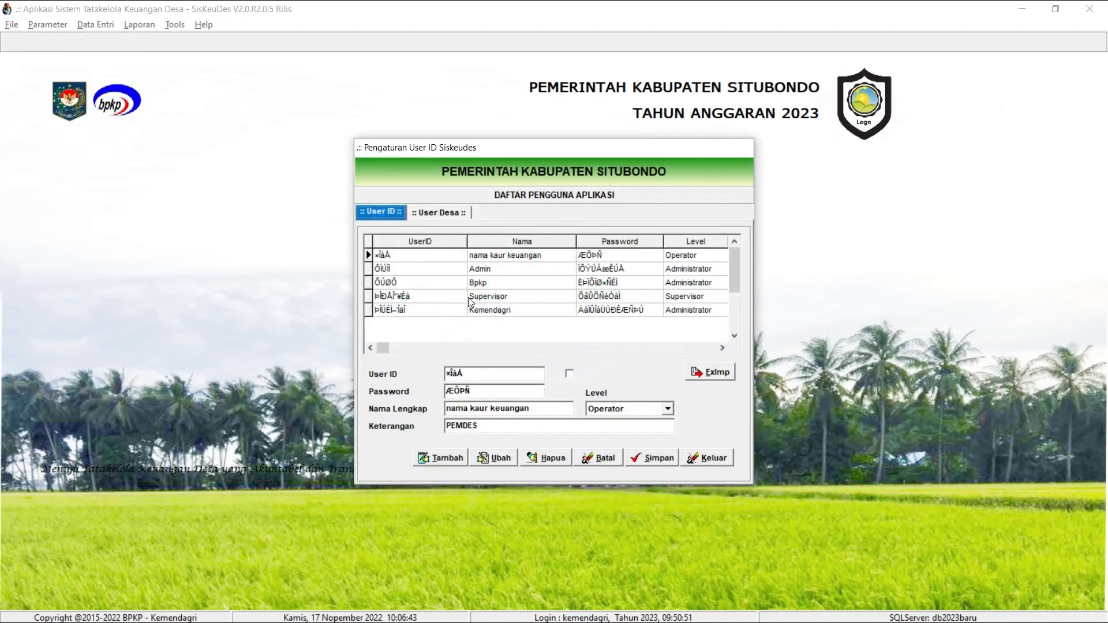
{"action": "left_click", "coordinate": [719, 374]}
{"action": "left_click", "coordinate": [571, 237]}
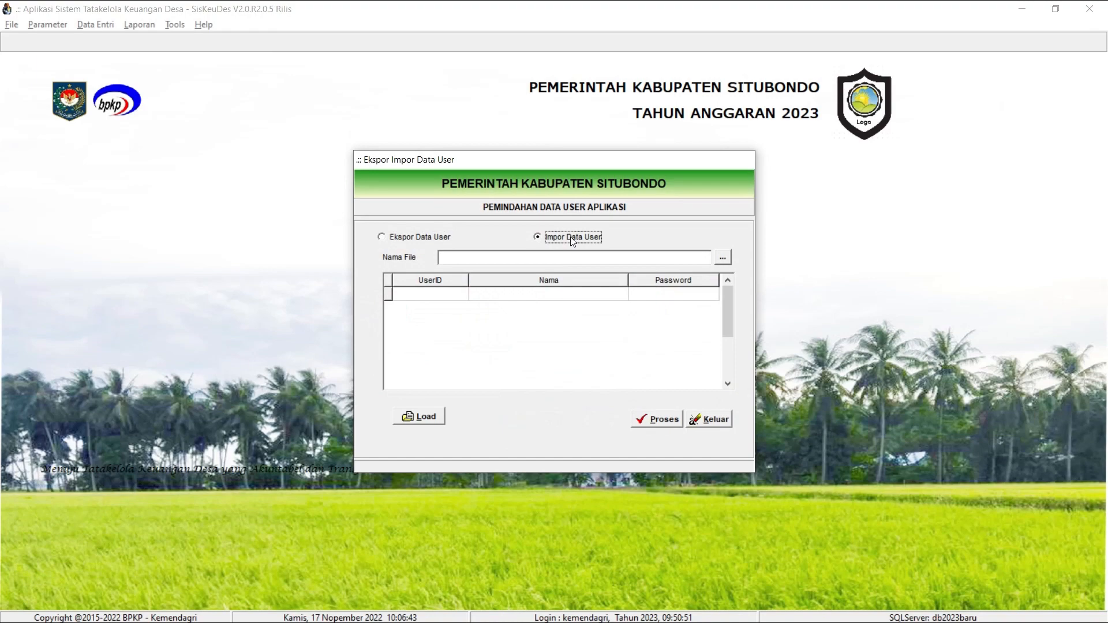
{"action": "left_click", "coordinate": [722, 257]}
{"action": "double_click", "coordinate": [519, 299]}
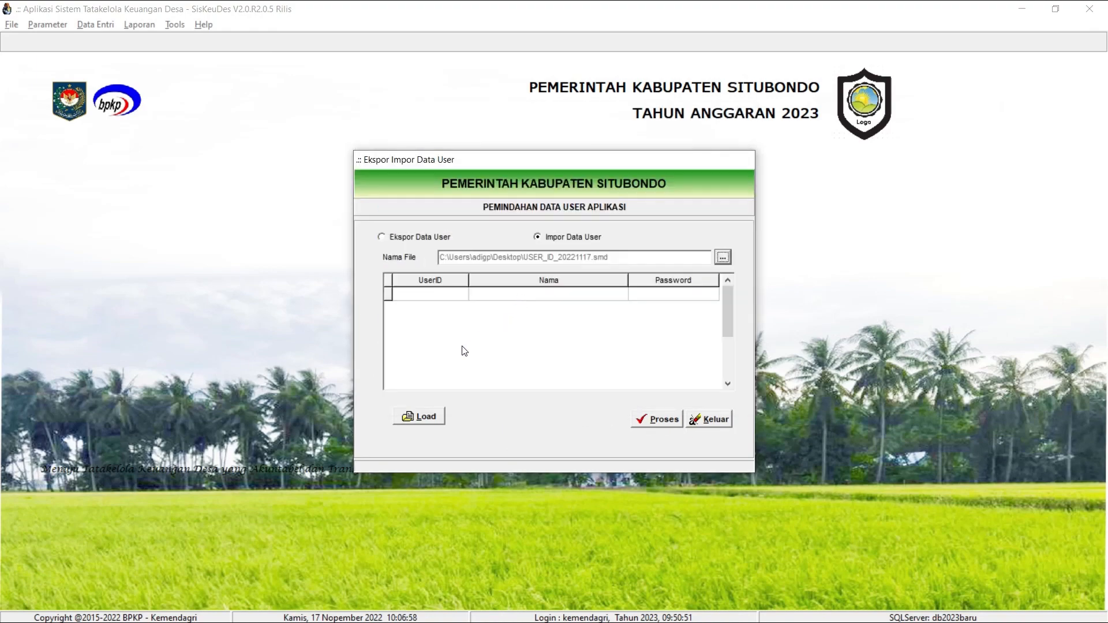
Load the users from the chosen file, run the user data import, and close the import and user ID settings windows.
{"action": "left_click", "coordinate": [429, 418]}
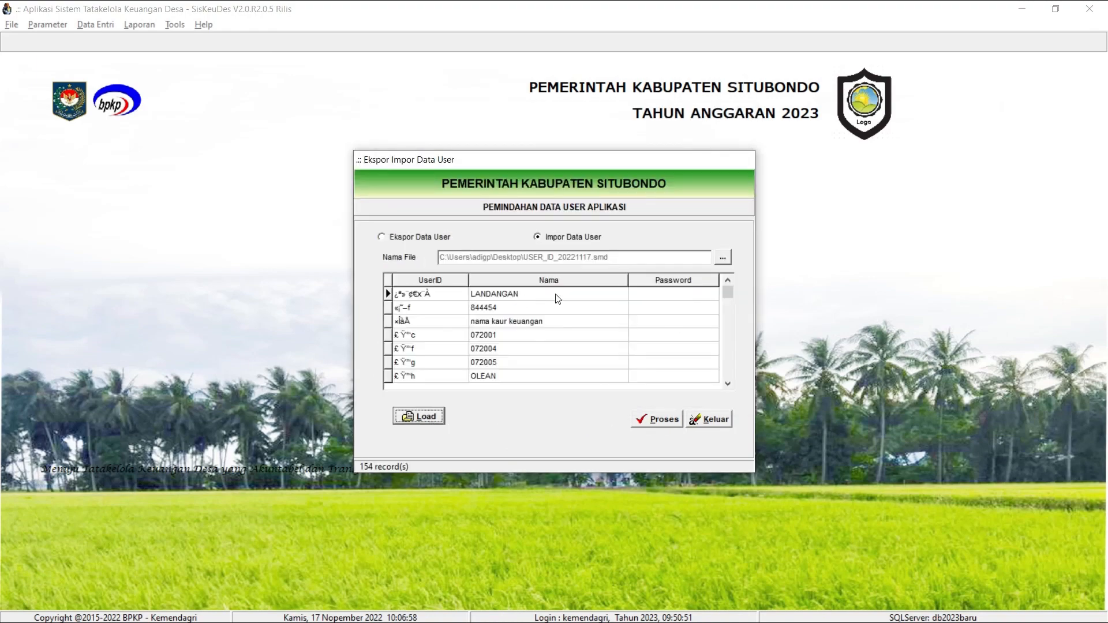
{"action": "left_click", "coordinate": [658, 420]}
{"action": "left_click", "coordinate": [534, 342]}
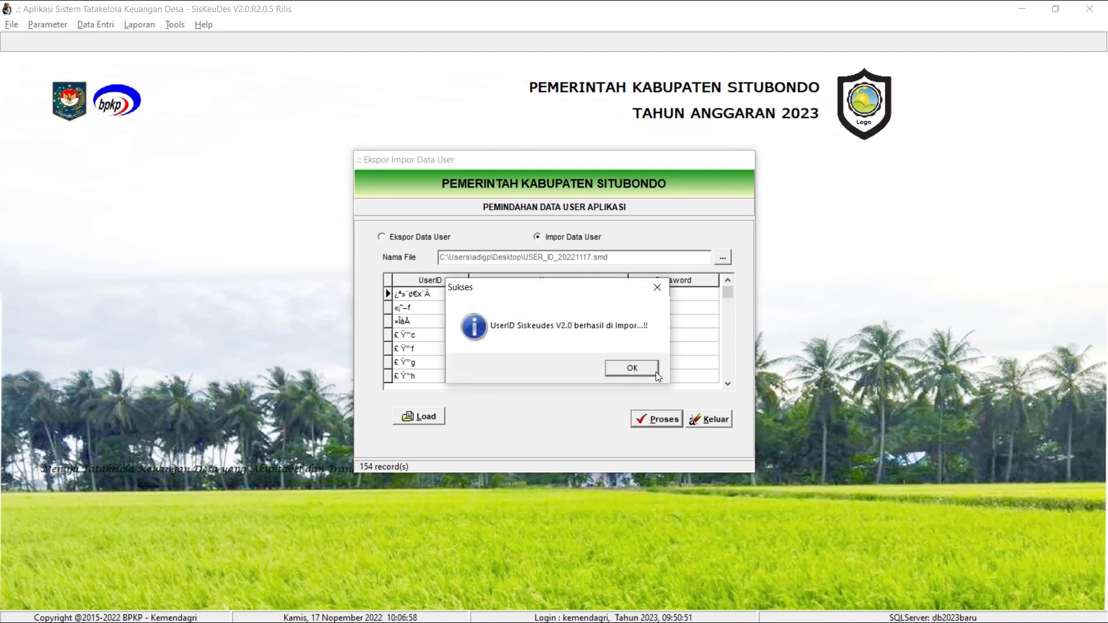
{"action": "left_click", "coordinate": [656, 372]}
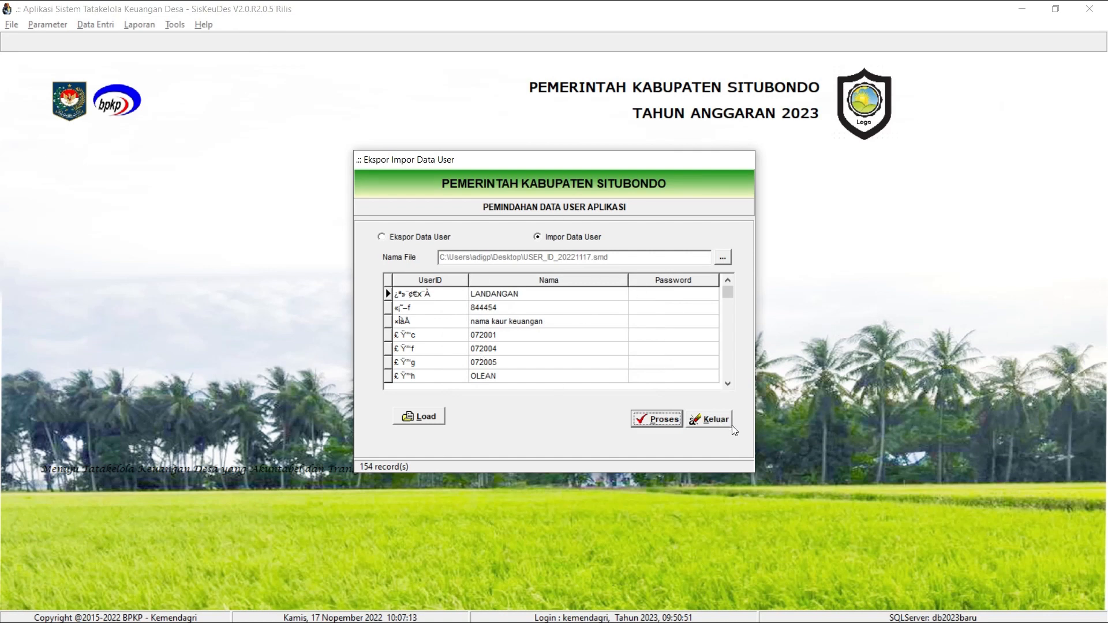
{"action": "left_click", "coordinate": [709, 420]}
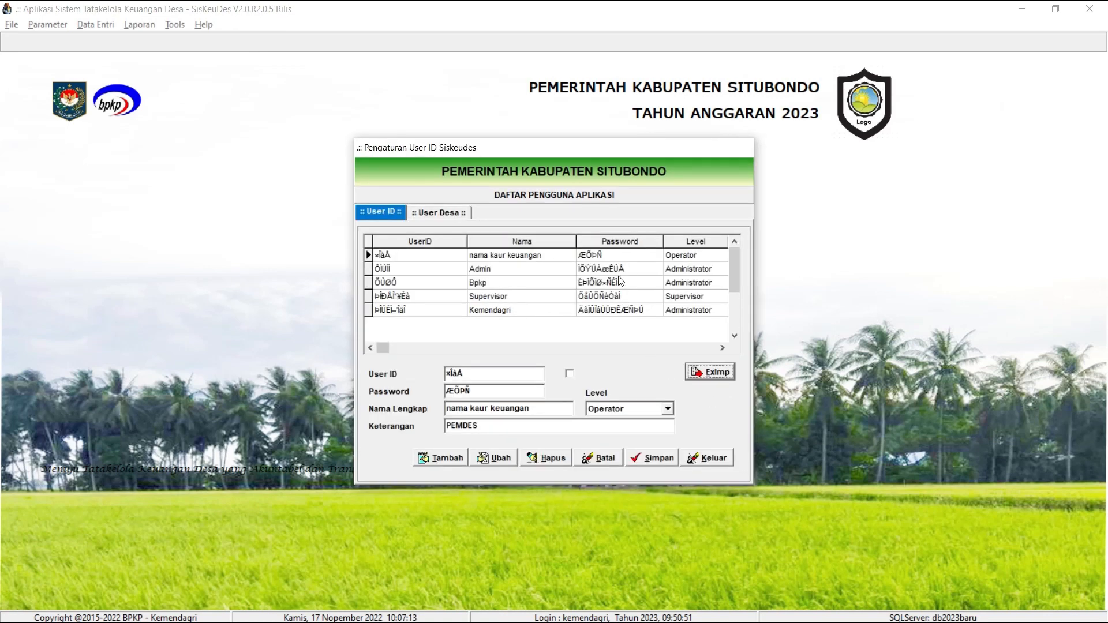
{"action": "left_click", "coordinate": [703, 456]}
Reopen the user ID settings and look through the list of imported application users.
{"action": "left_click", "coordinate": [11, 24]}
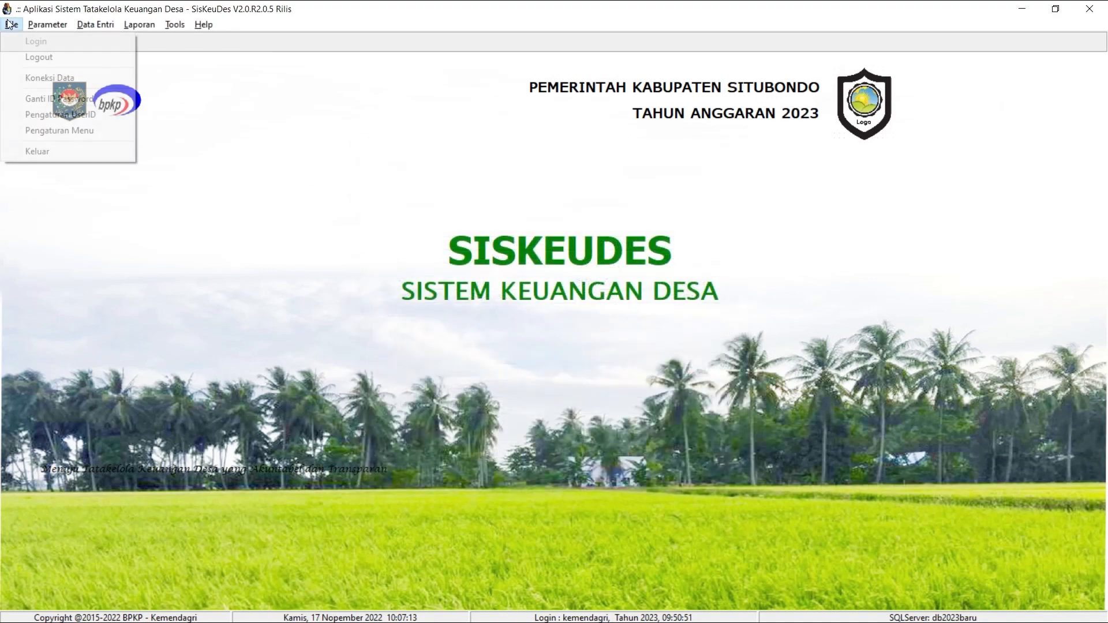
{"action": "left_click", "coordinate": [77, 115]}
{"action": "left_click", "coordinate": [604, 309]}
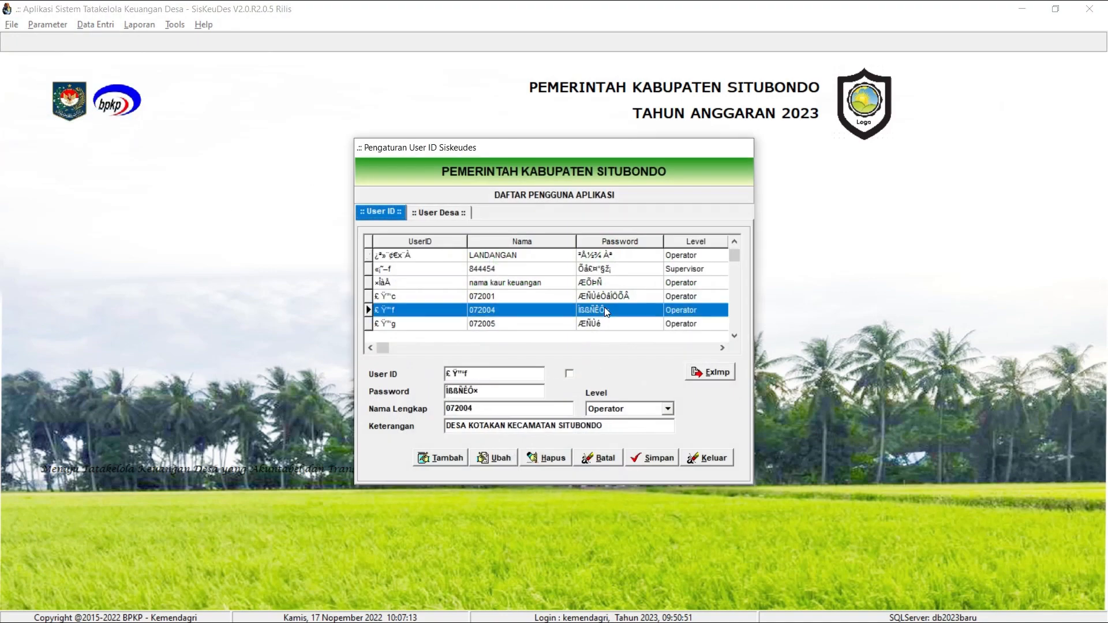
{"action": "left_click_drag", "start_coordinate": [734, 258], "coordinate": [752, 235]}
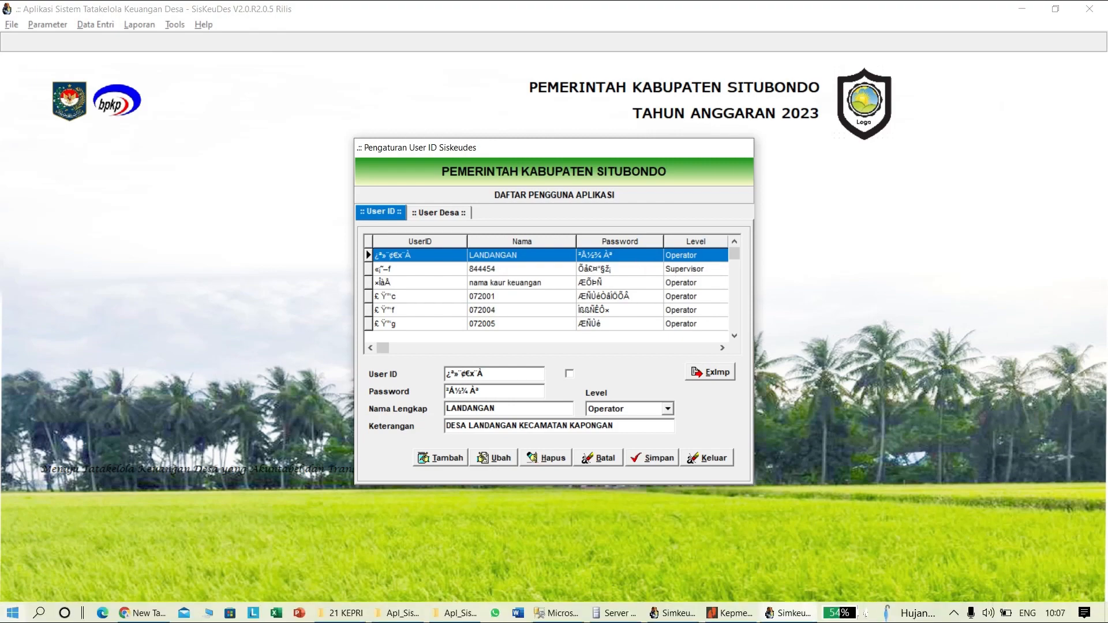
Open Notepad and write the note "user yang bisa ekspor impor kode desanya harus sama".
{"action": "left_click", "coordinate": [13, 613]}
{"action": "type", "text": "no"}
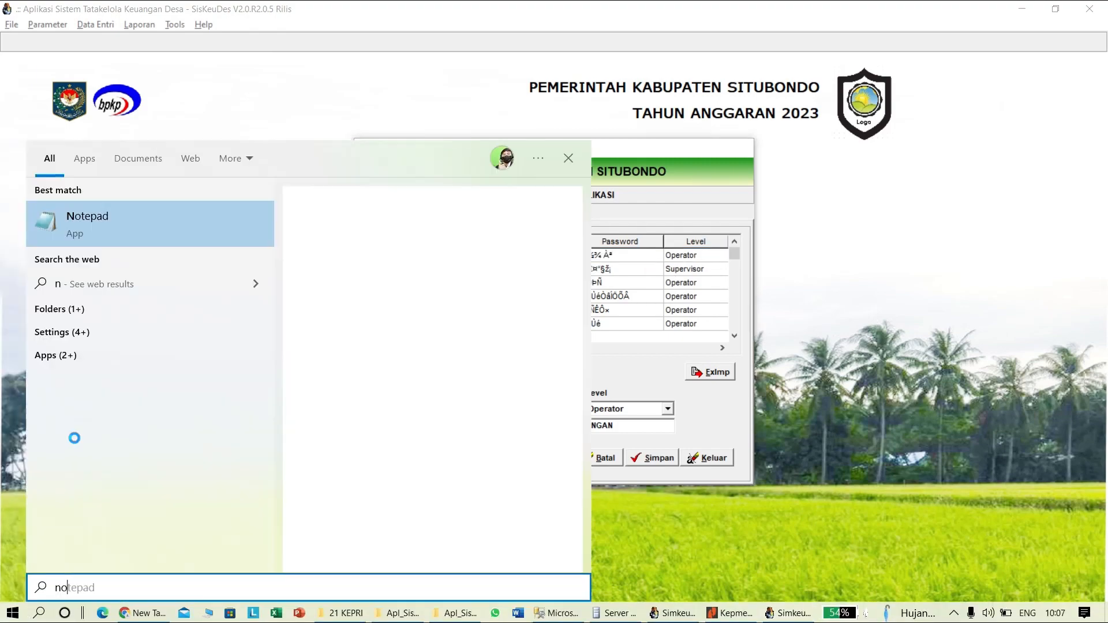
{"action": "key", "text": "Return"}
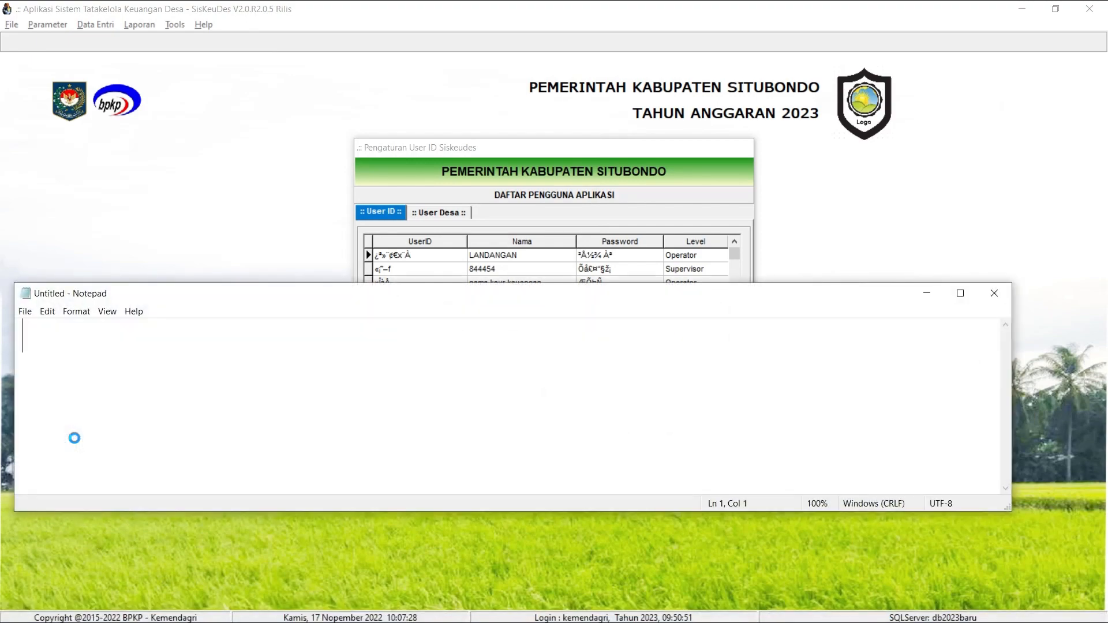
{"action": "type", "text": "user yang bisa"}
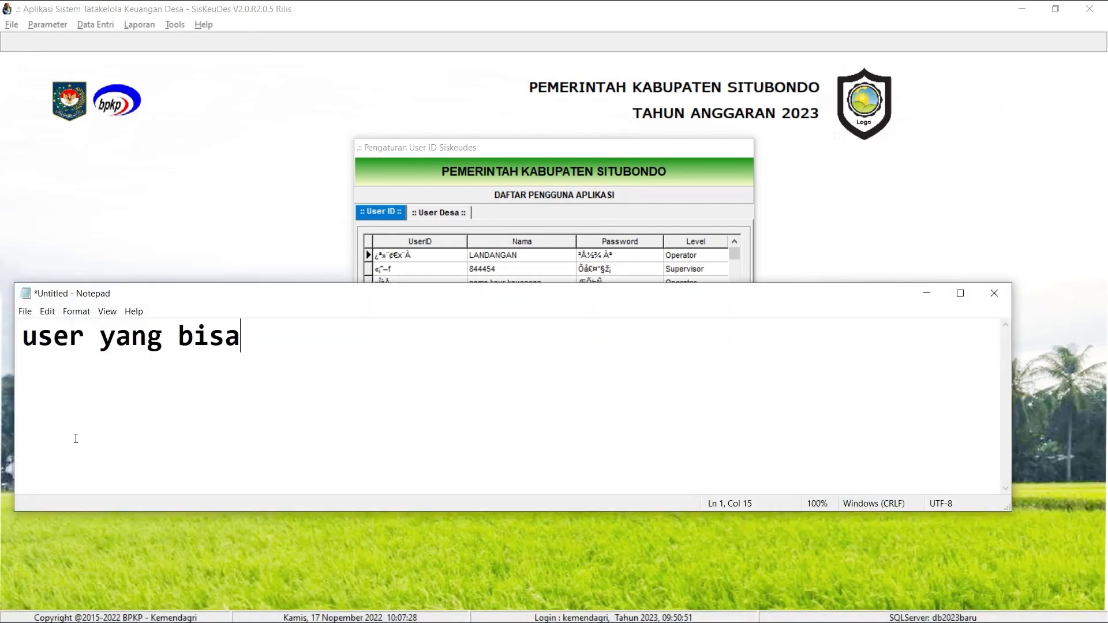
{"action": "type", "text": " pindah h"}
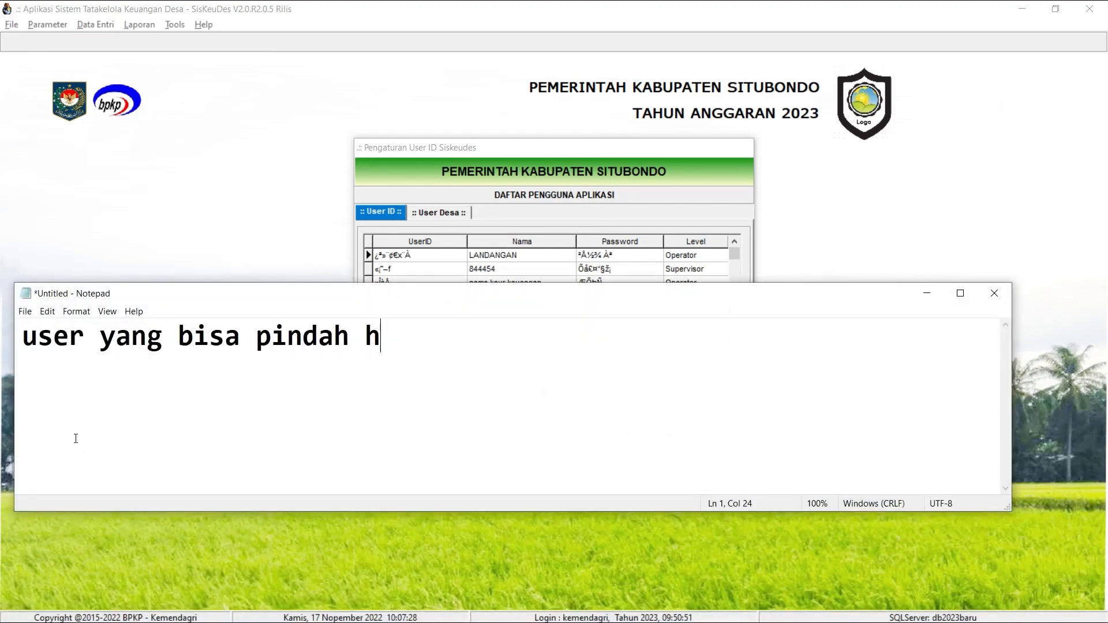
{"action": "key", "text": "BackSpace"}
{"action": "key", "text": "BackSpace"}
{"action": "key", "text": "BackSpace"}
{"action": "key", "text": "BackSpace"}
{"action": "key", "text": "BackSpace"}
{"action": "key", "text": "BackSpace"}
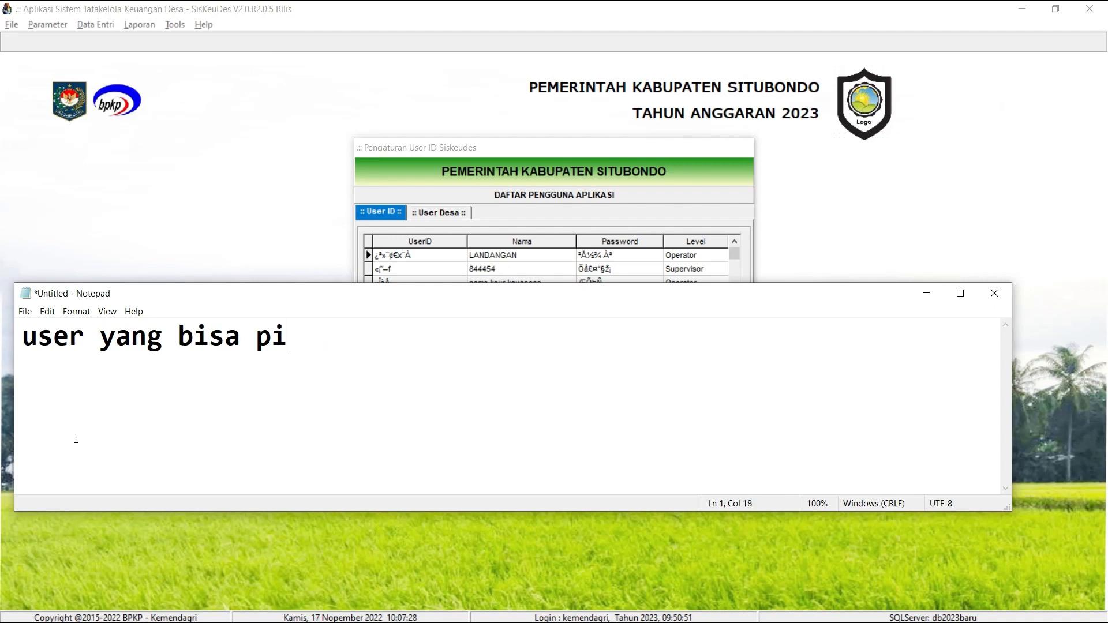
{"action": "key", "text": "BackSpace"}
{"action": "key", "text": "BackSpace"}
{"action": "type", "text": "ekspor imp"}
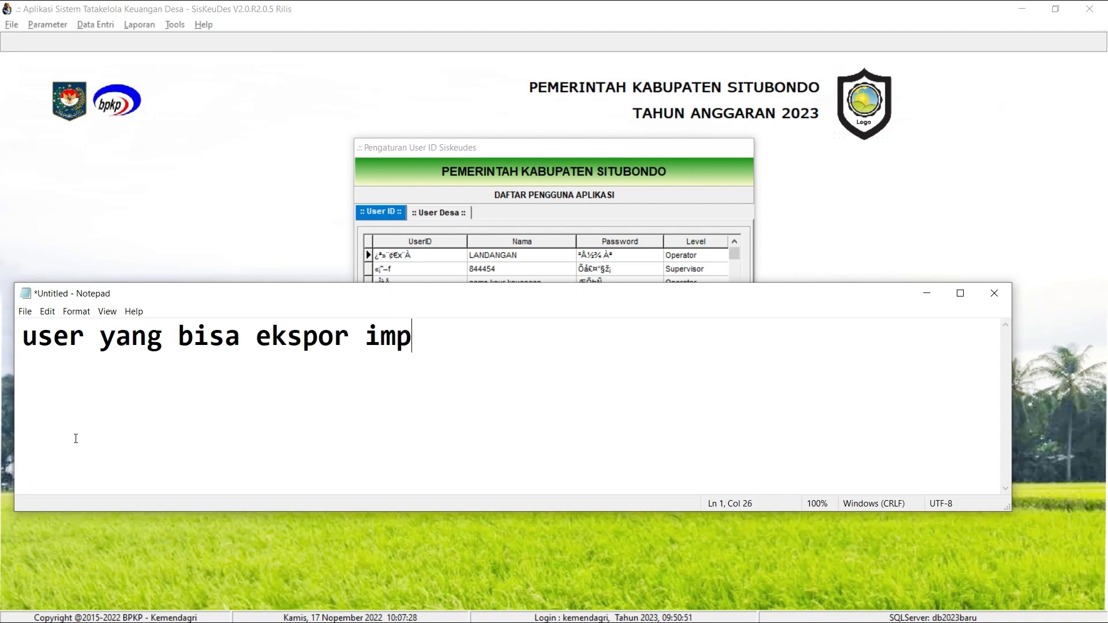
{"action": "type", "text": "or kode desanya "}
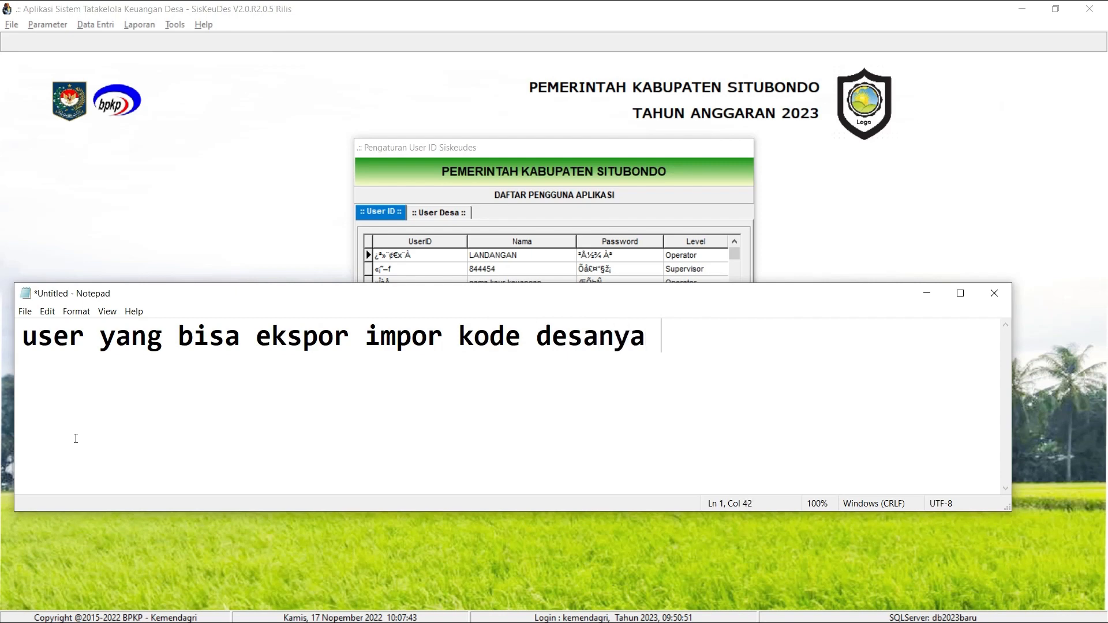
{"action": "type", "text": "harus sama"}
Add the second line "kalau ada perbedaan maka harus disetting manual kembali", minimize the note and close the user ID settings.
{"action": "key", "text": "Return"}
{"action": "type", "text": "k"}
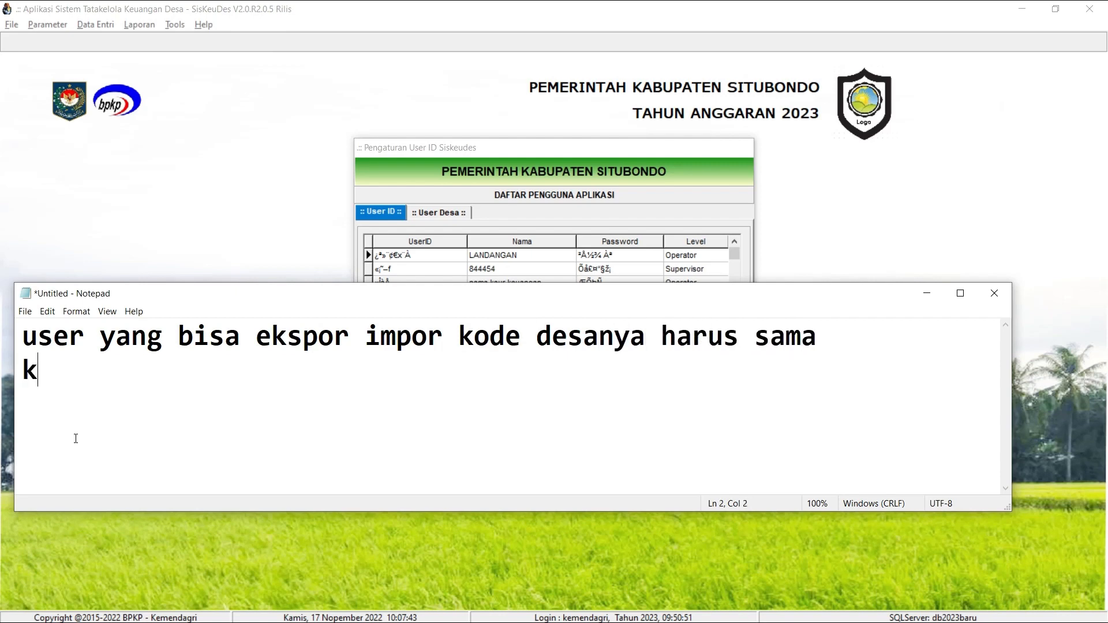
{"action": "type", "text": "alau ada perbeda"}
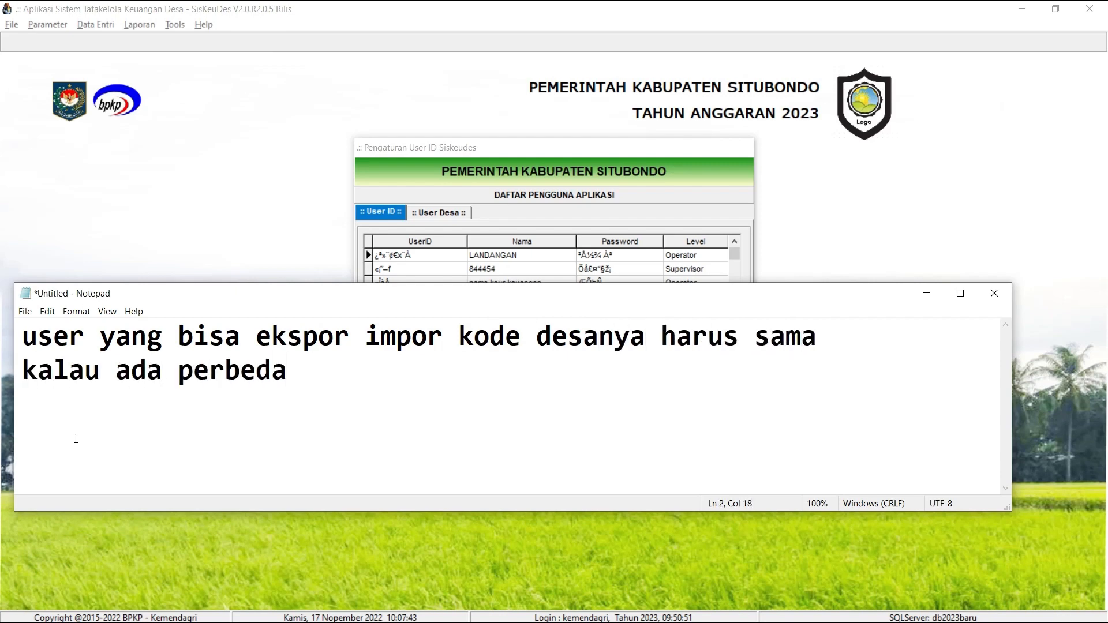
{"action": "key", "text": "BackSpace"}
{"action": "key", "text": "BackSpace"}
{"action": "type", "text": "daan maka harus dise"}
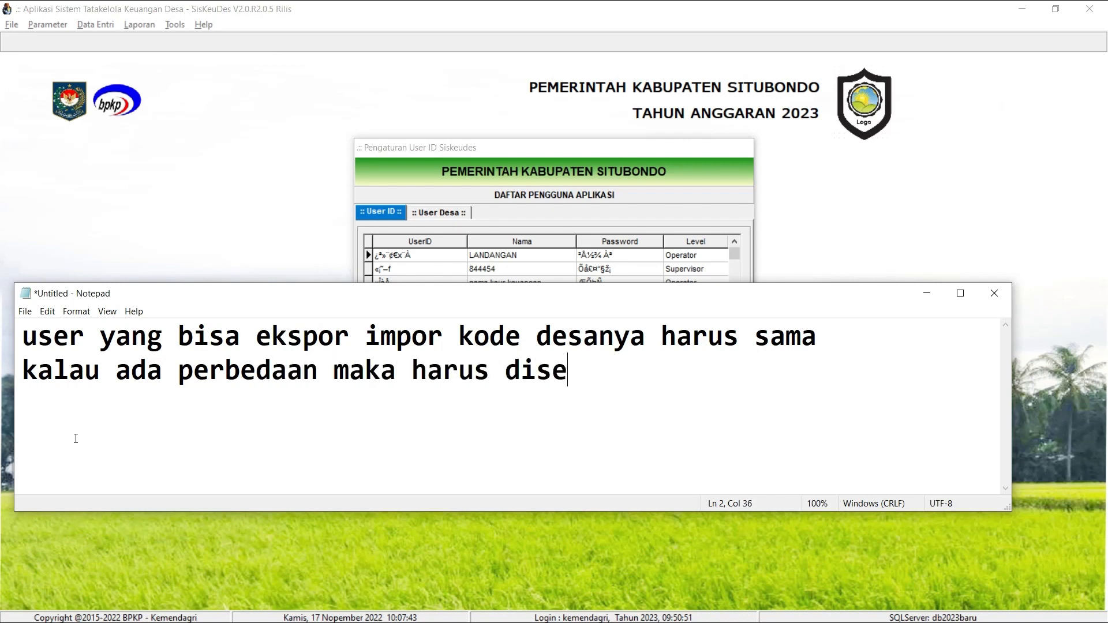
{"action": "type", "text": "tting manual kema"}
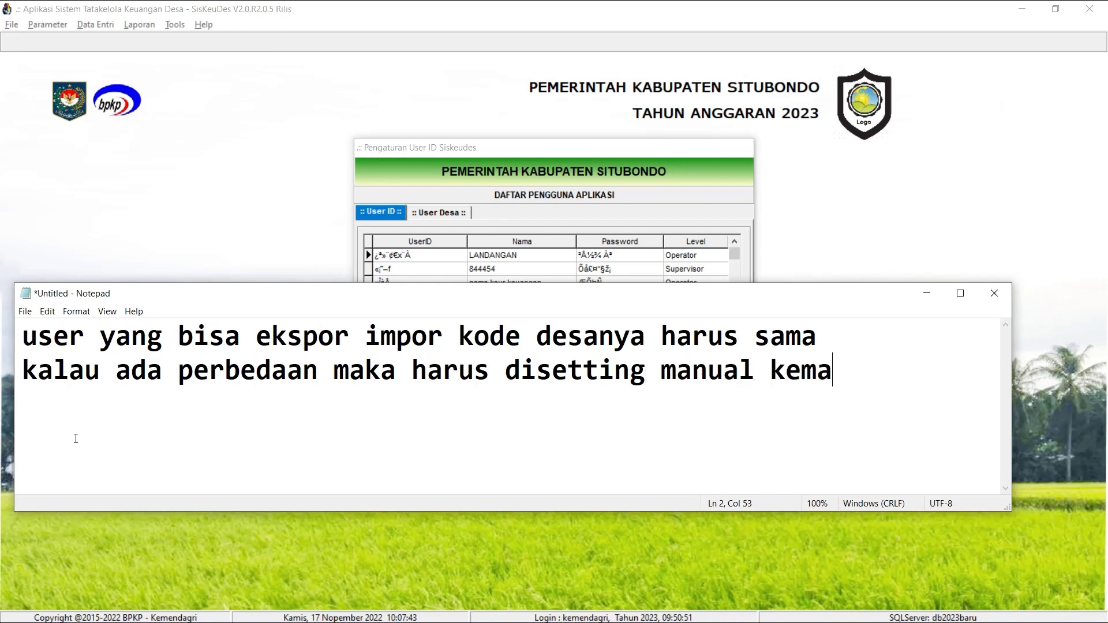
{"action": "key", "text": "BackSpace"}
{"action": "type", "text": "bali"}
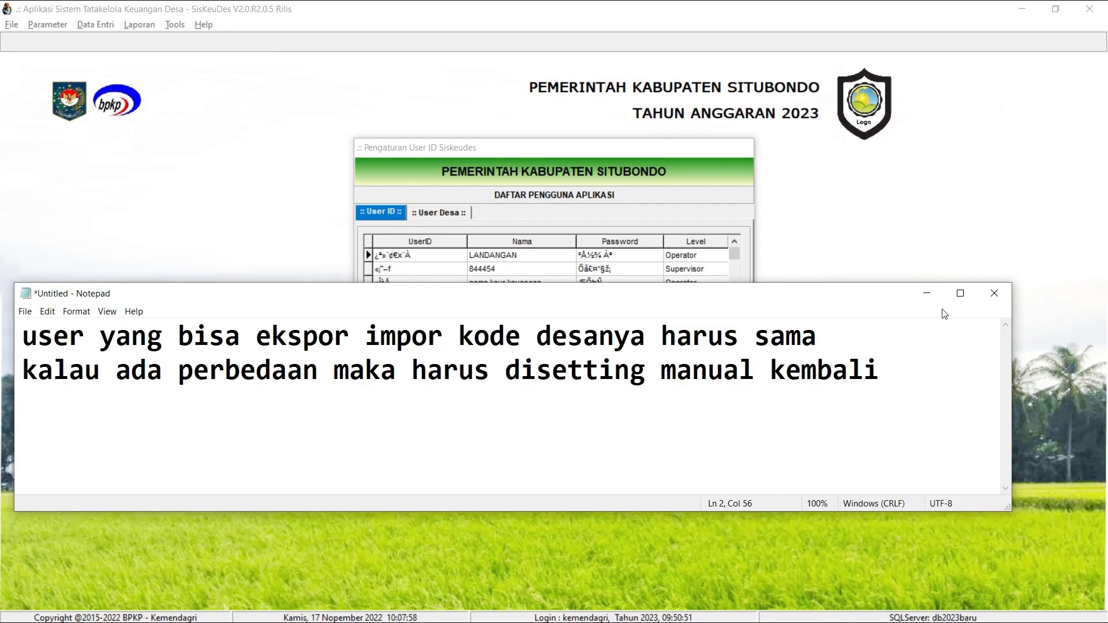
{"action": "left_click", "coordinate": [927, 294]}
{"action": "left_click", "coordinate": [720, 455]}
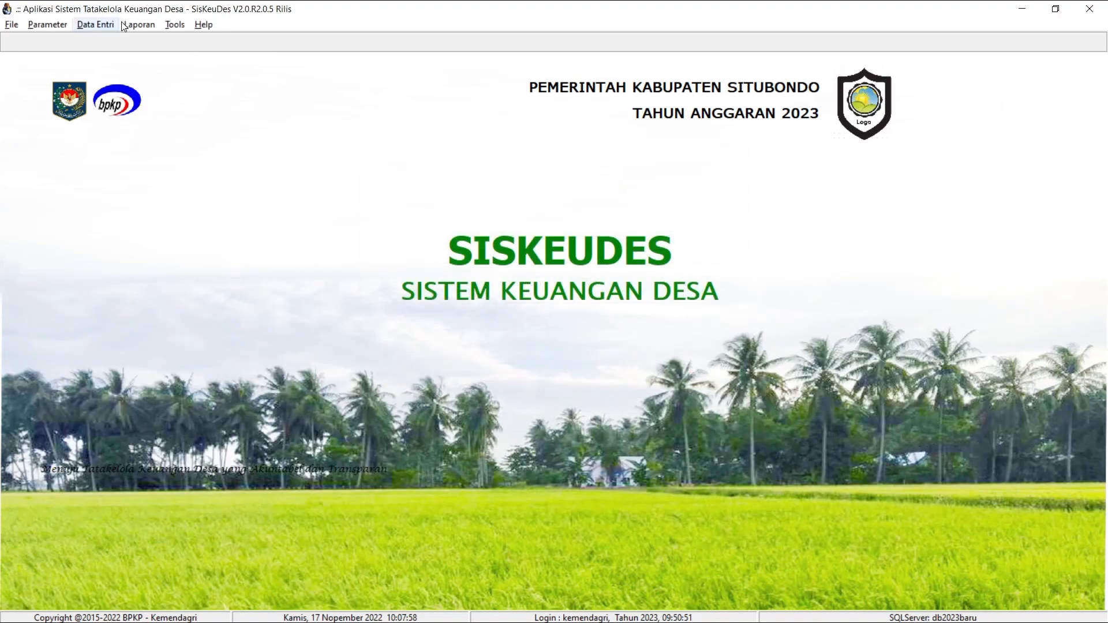
Display the menu authorities of the user ID kemendagri in the menu settings, review them, and close the window.
{"action": "left_click", "coordinate": [11, 24]}
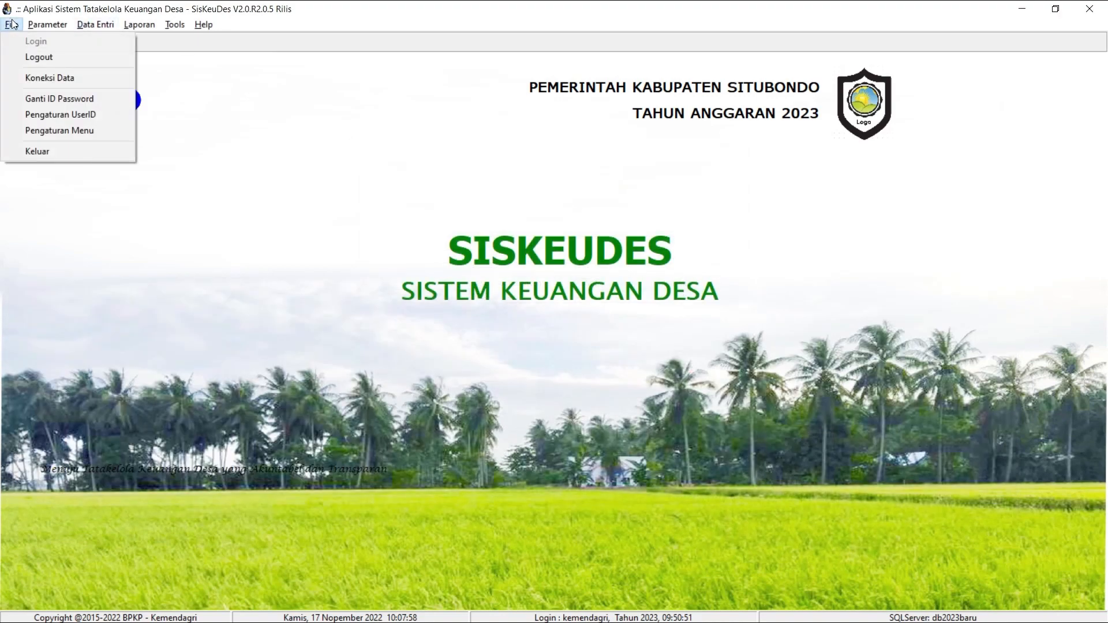
{"action": "left_click", "coordinate": [87, 131]}
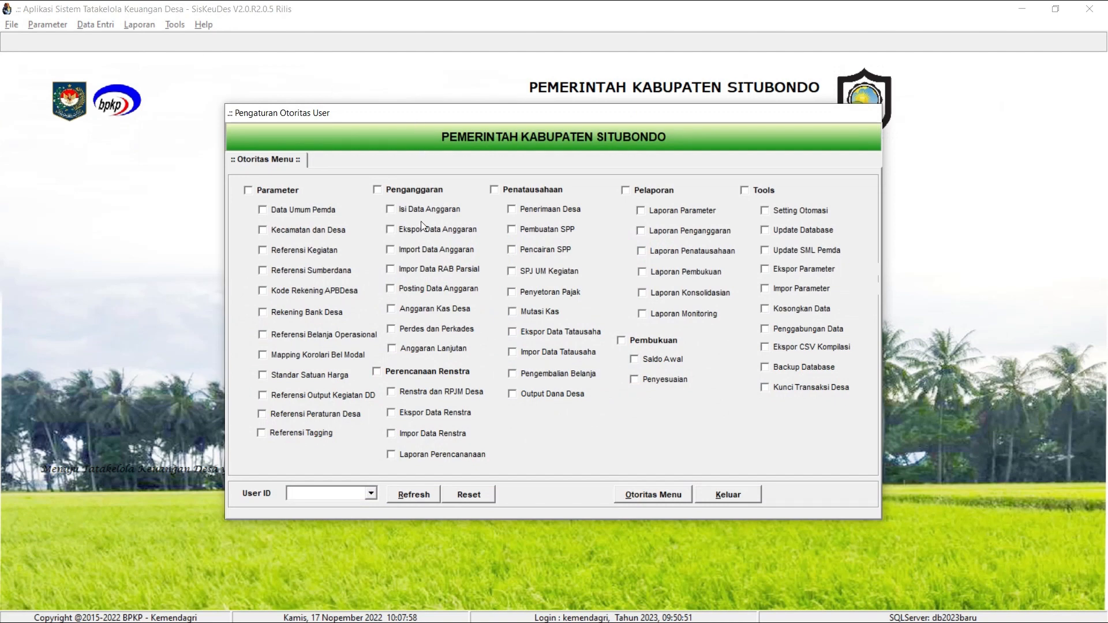
{"action": "left_click", "coordinate": [369, 494]}
{"action": "scroll", "coordinate": [359, 513], "scroll_direction": "down", "scroll_amount": 5}
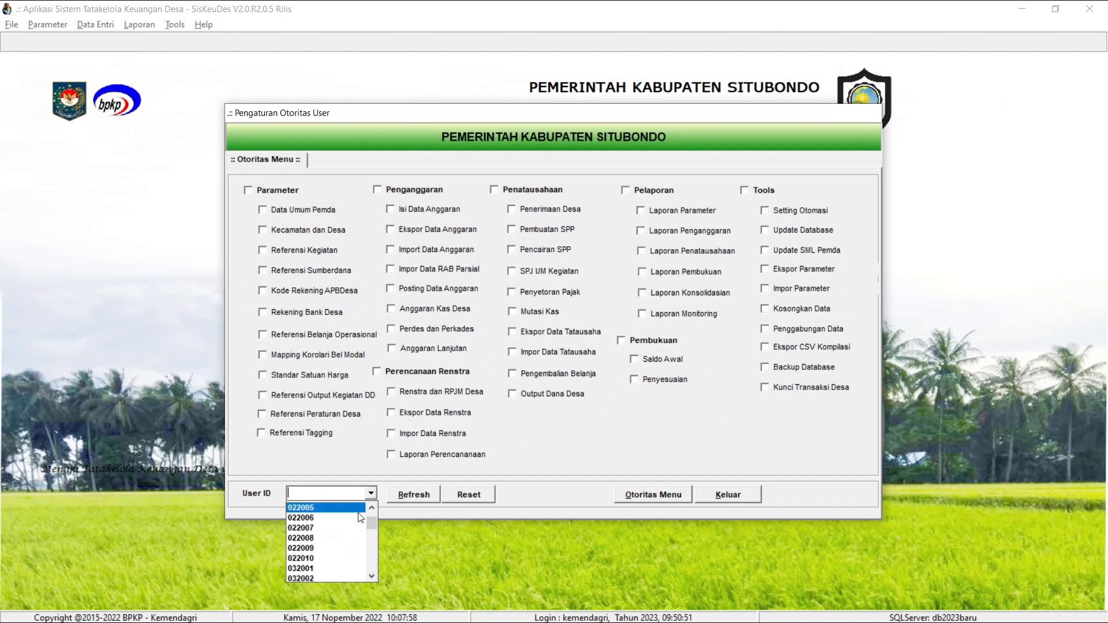
{"action": "left_click_drag", "start_coordinate": [370, 521], "coordinate": [373, 593]}
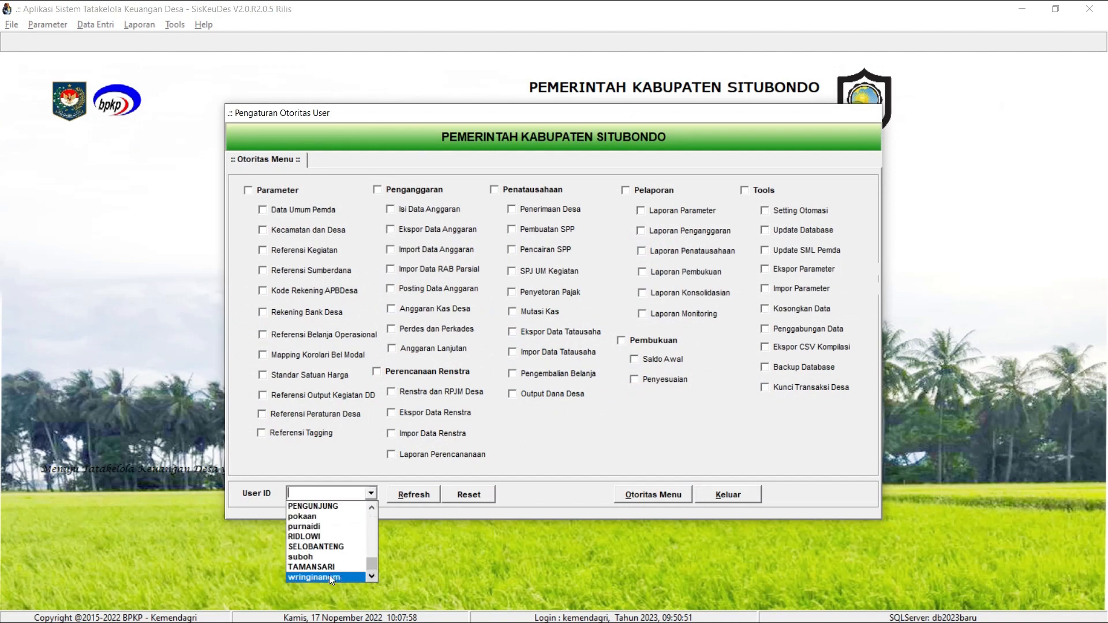
{"action": "scroll", "coordinate": [328, 571], "scroll_direction": "up", "scroll_amount": 5}
{"action": "scroll", "coordinate": [330, 562], "scroll_direction": "up", "scroll_amount": 5}
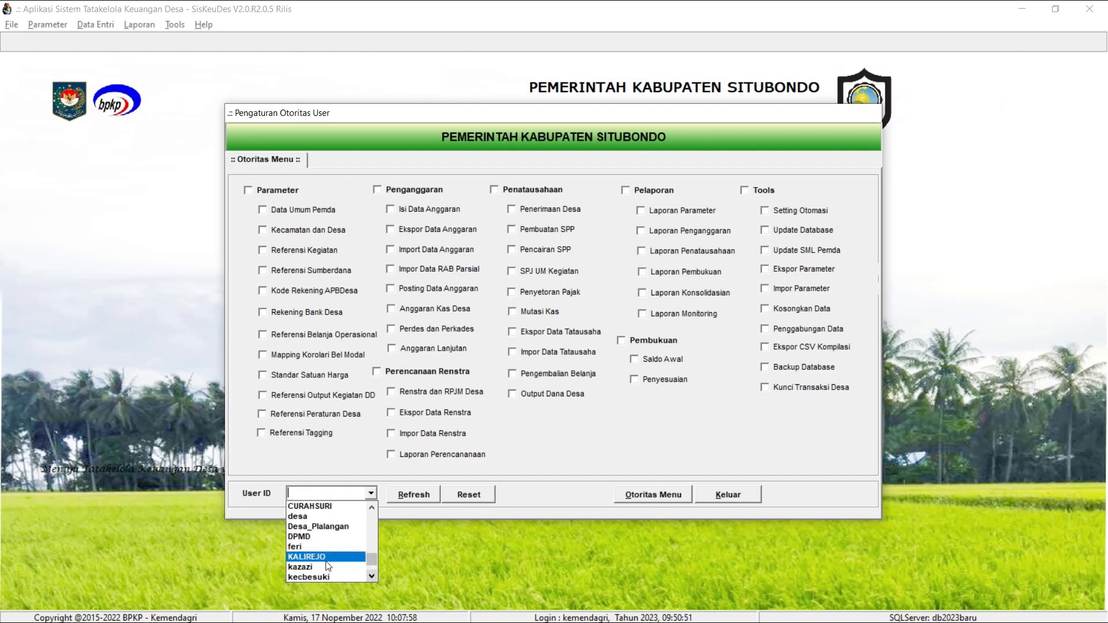
{"action": "scroll", "coordinate": [332, 558], "scroll_direction": "up", "scroll_amount": 10}
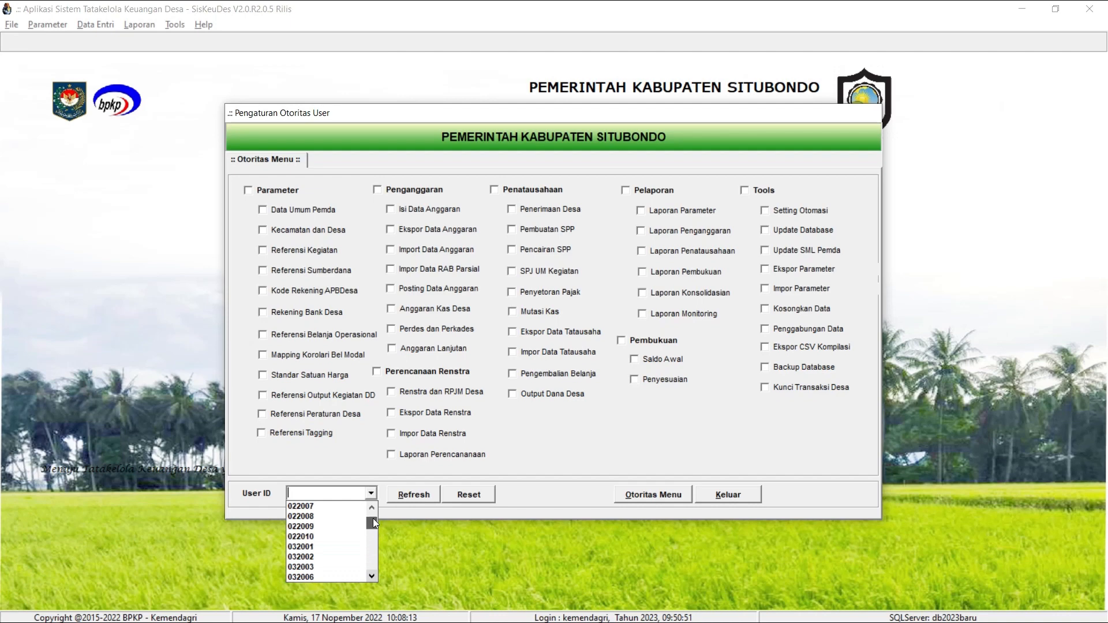
{"action": "left_click_drag", "start_coordinate": [373, 519], "coordinate": [330, 559]}
{"action": "scroll", "coordinate": [330, 560], "scroll_direction": "up", "scroll_amount": 8}
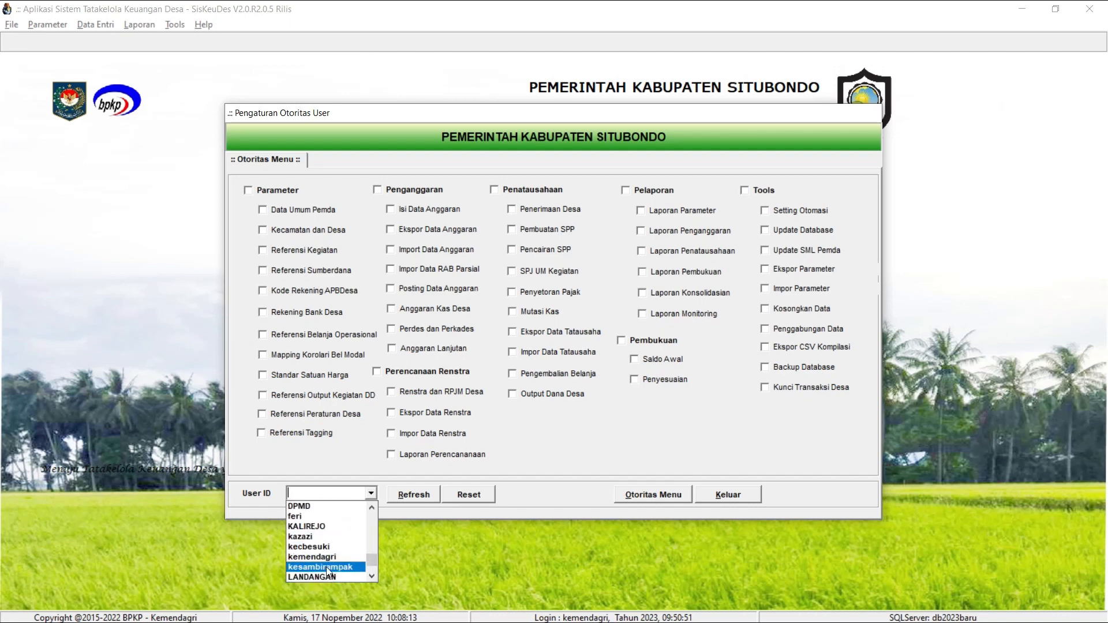
{"action": "left_click", "coordinate": [326, 557]}
{"action": "left_click", "coordinate": [410, 493]}
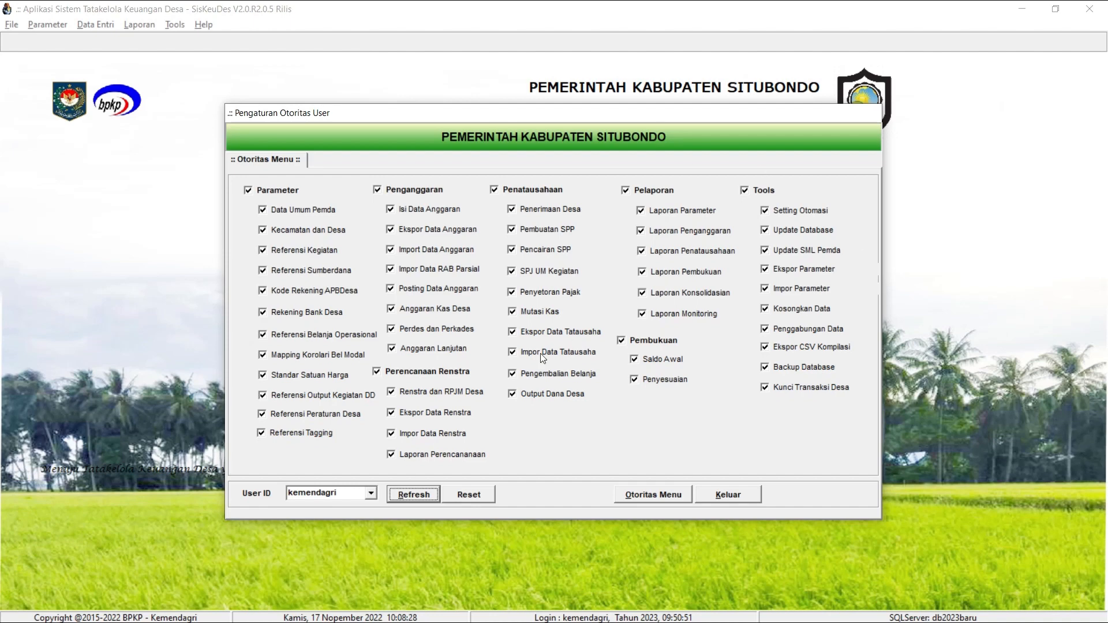
{"action": "left_click", "coordinate": [661, 320]}
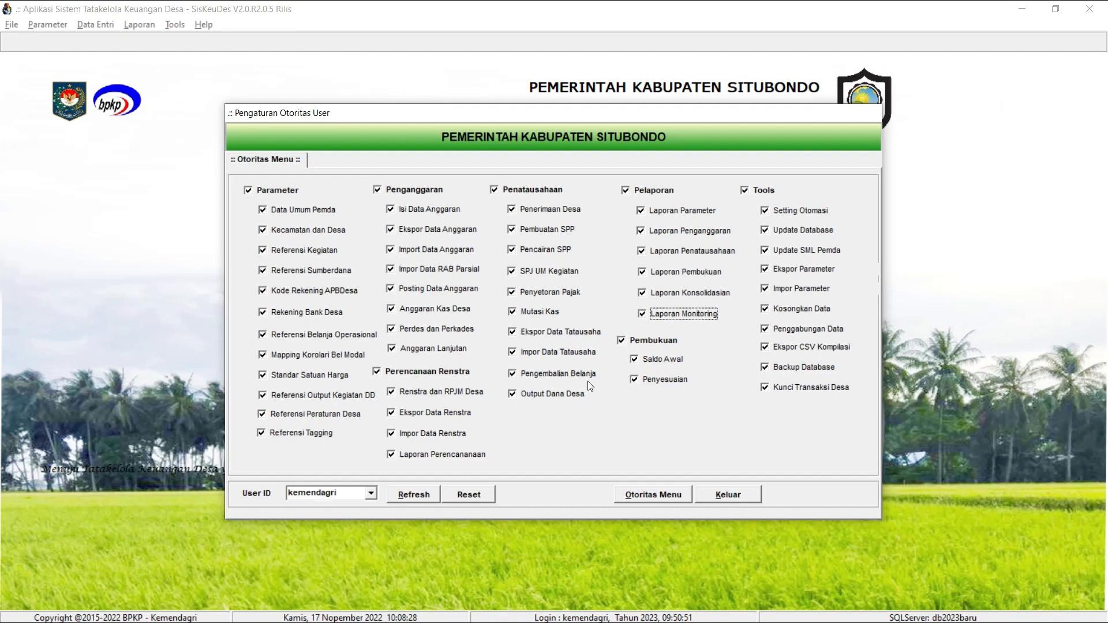
{"action": "left_click", "coordinate": [728, 493]}
{"action": "left_click", "coordinate": [46, 26]}
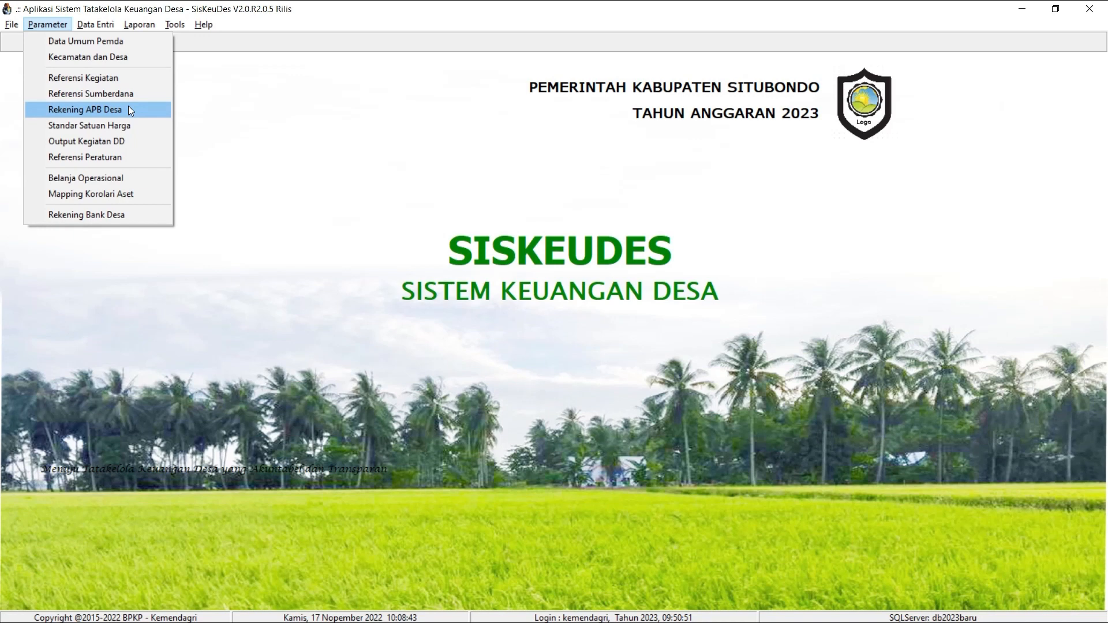
{"action": "mouse_move", "coordinate": [93, 29]}
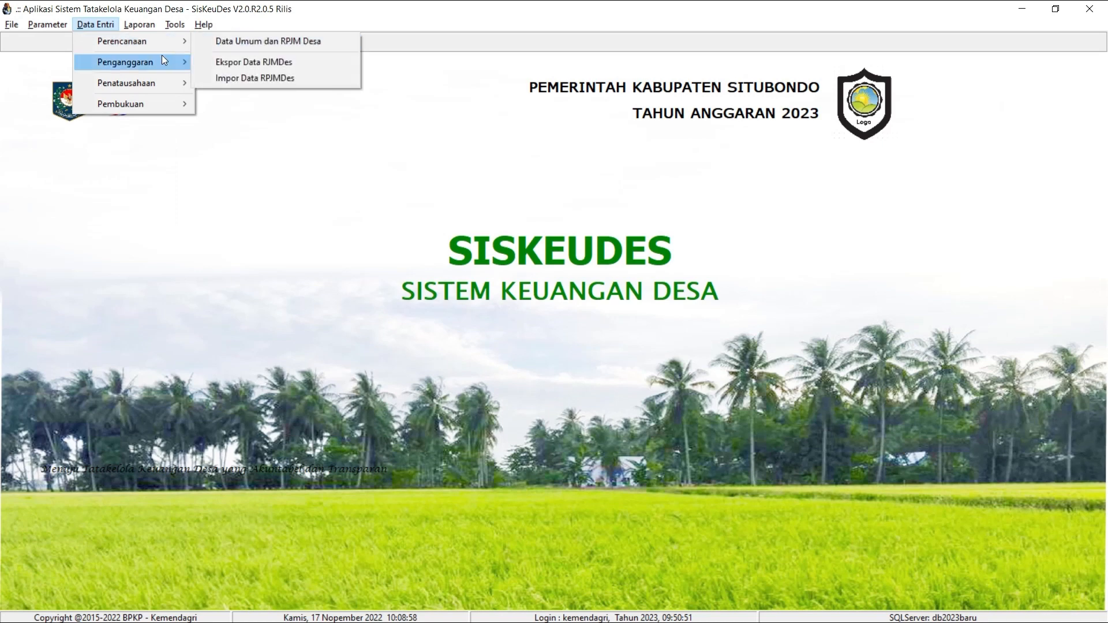
{"action": "mouse_move", "coordinate": [161, 83]}
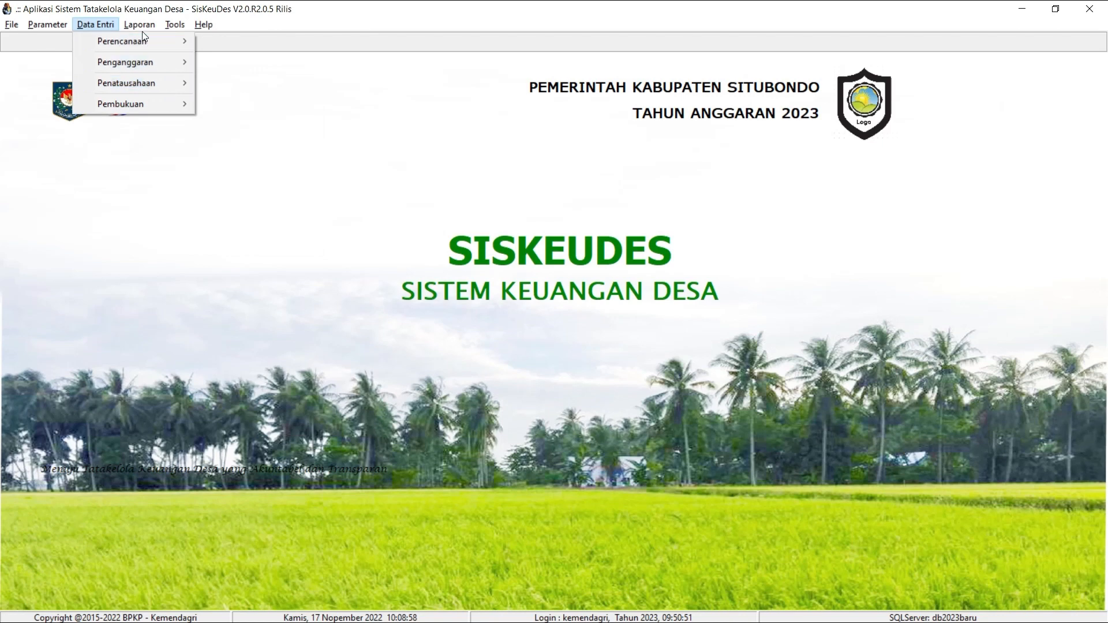
{"action": "mouse_move", "coordinate": [142, 30]}
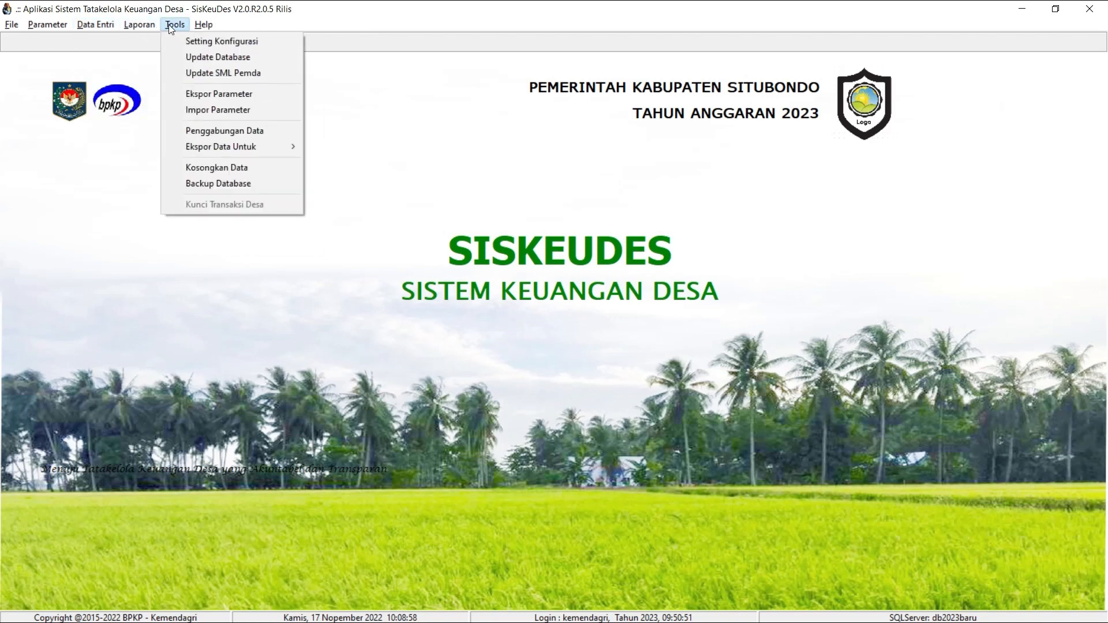
{"action": "mouse_move", "coordinate": [202, 28]}
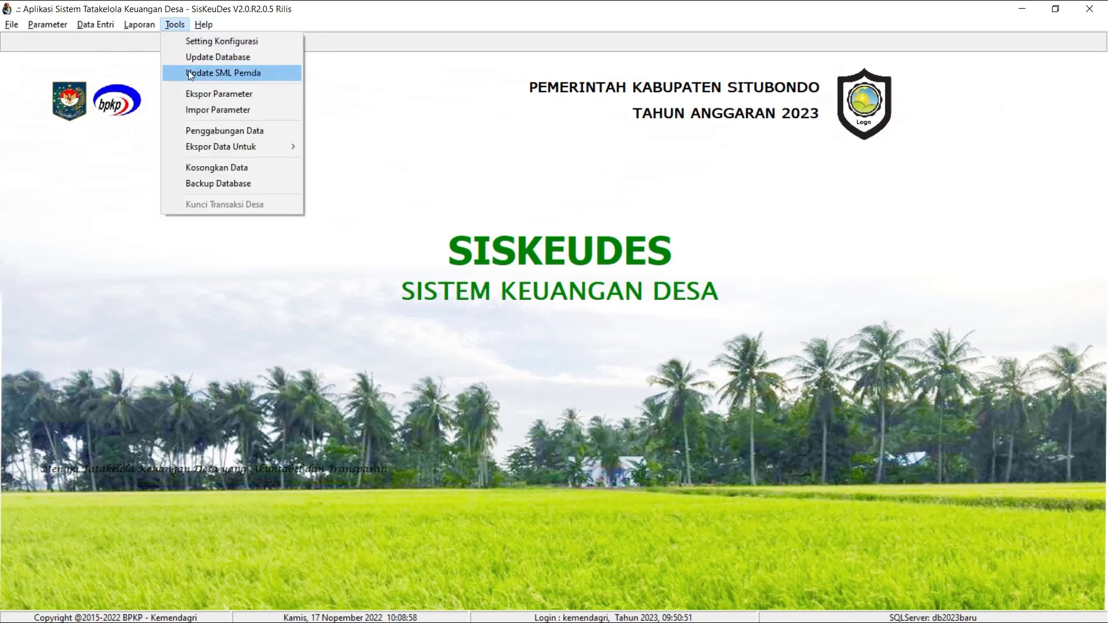
Open the Kecamatan dan Desa reference, switch to Kepmen 050-145 Tahun 2022 in Nitro Pro and examine the official village names under kecamatan Situbondo.
{"action": "mouse_move", "coordinate": [46, 22]}
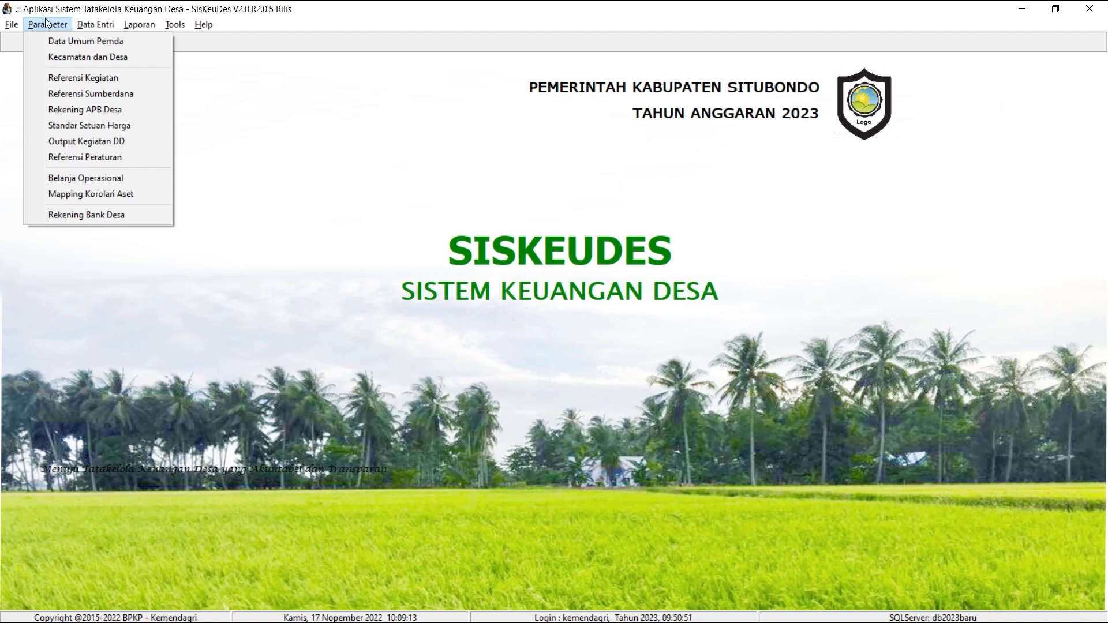
{"action": "left_click", "coordinate": [46, 58]}
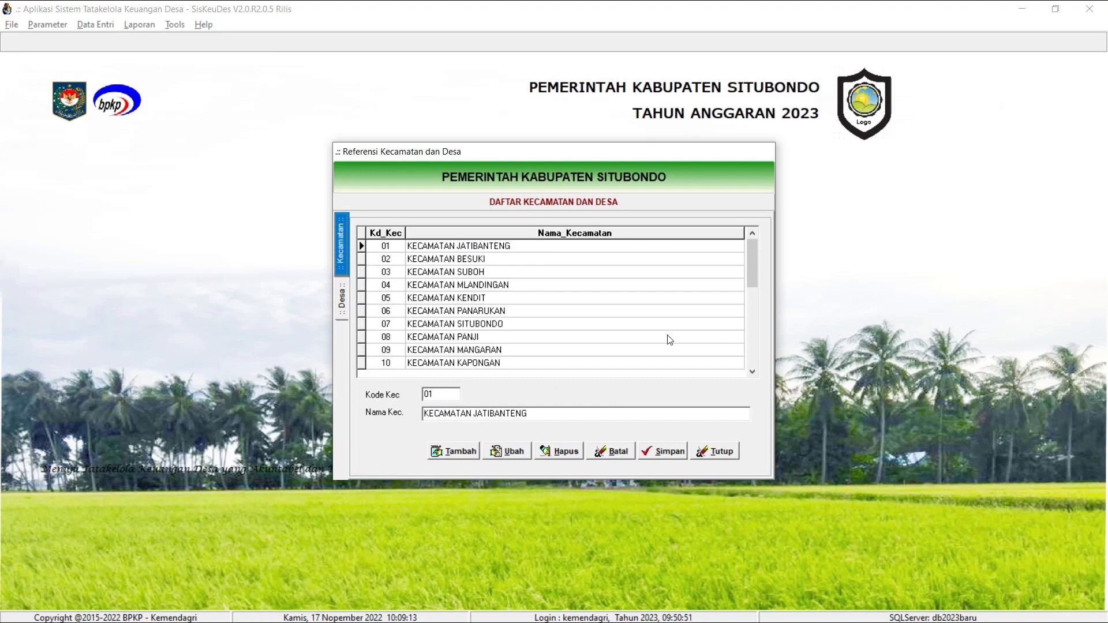
{"action": "key", "text": "alt+Tab"}
{"action": "key", "text": "alt+Tab"}
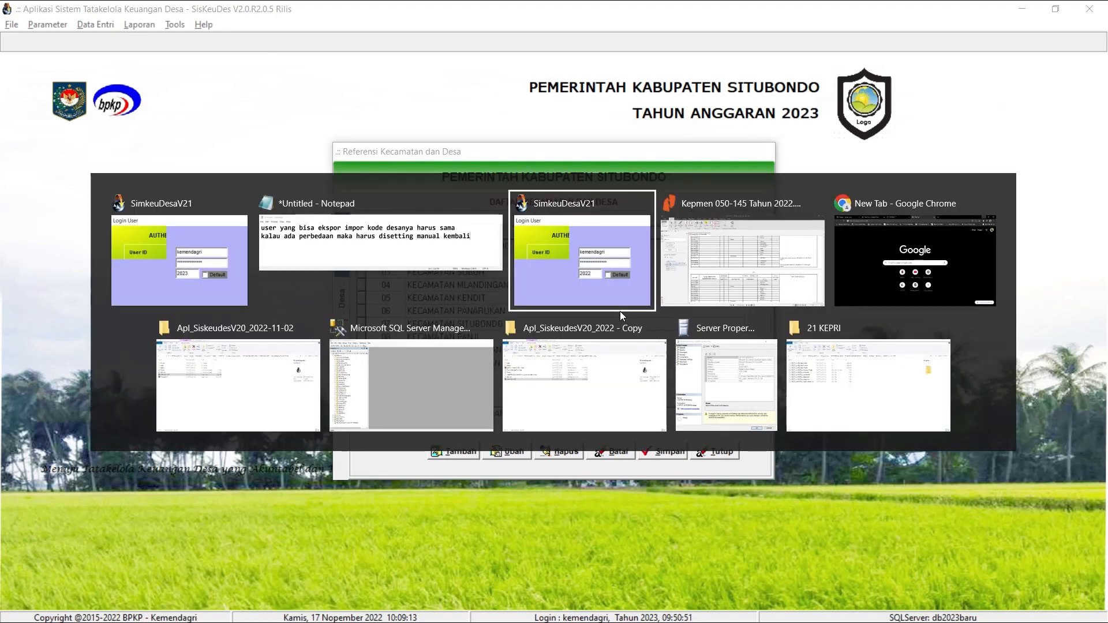
{"action": "key", "text": "alt+Tab"}
{"action": "scroll", "coordinate": [606, 346], "scroll_direction": "down", "scroll_amount": 4}
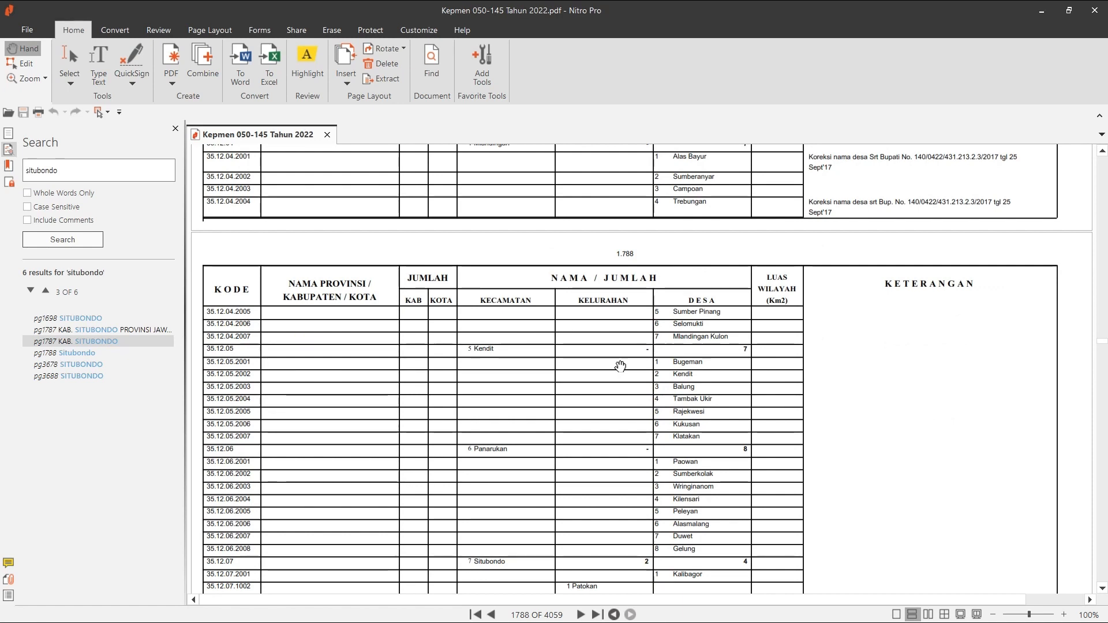
{"action": "scroll", "coordinate": [623, 366], "scroll_direction": "down", "scroll_amount": 3}
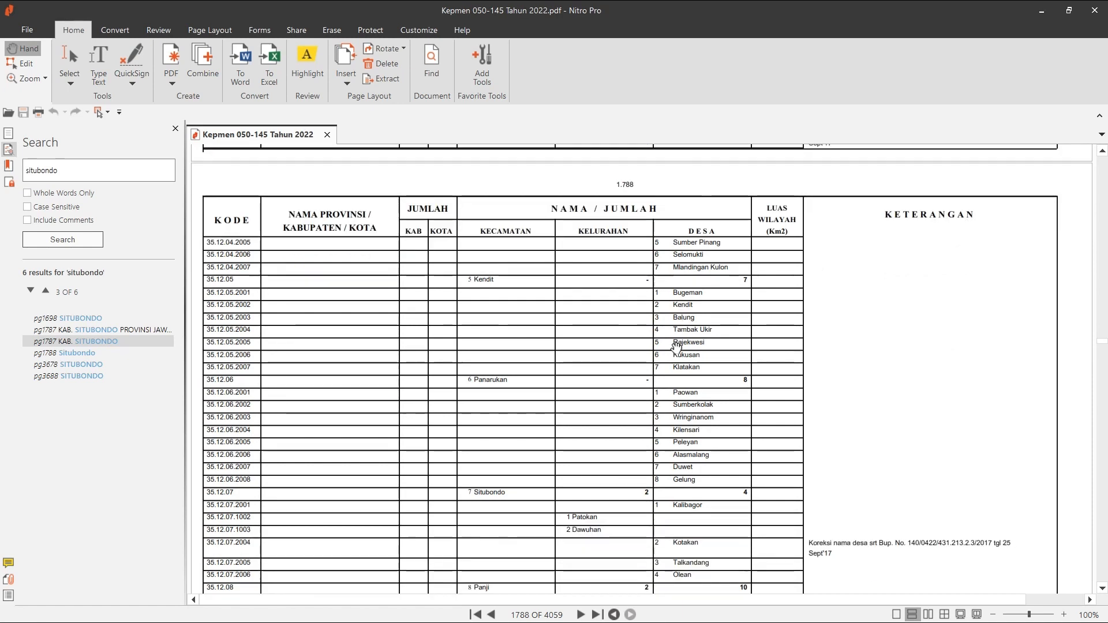
{"action": "scroll", "coordinate": [780, 365], "scroll_direction": "down", "scroll_amount": 3}
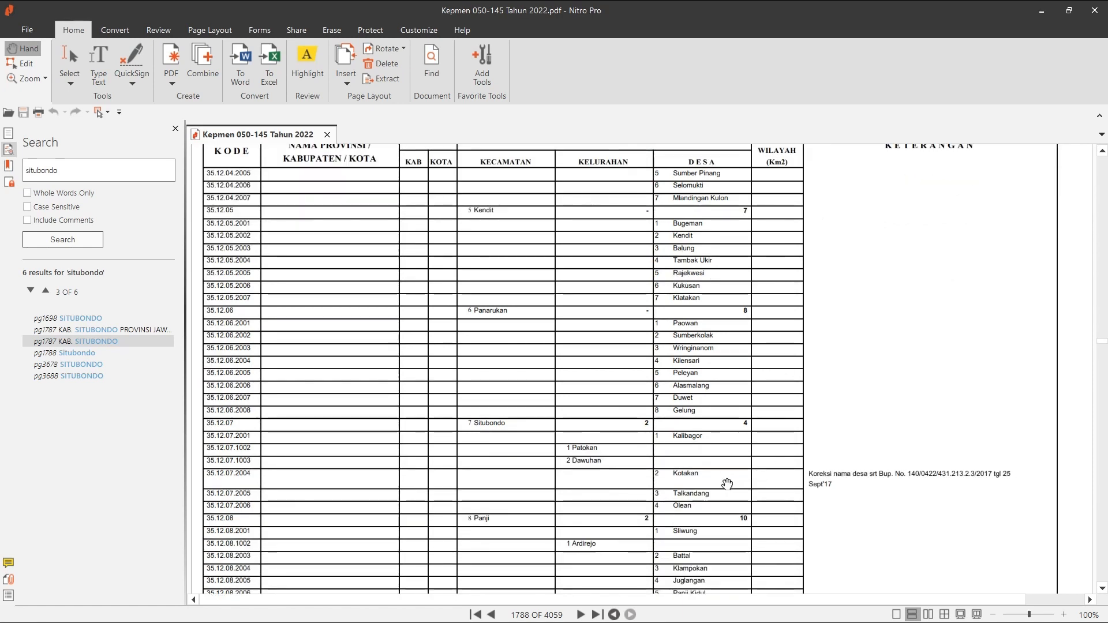
{"action": "scroll", "coordinate": [718, 489], "scroll_direction": "down", "scroll_amount": 2}
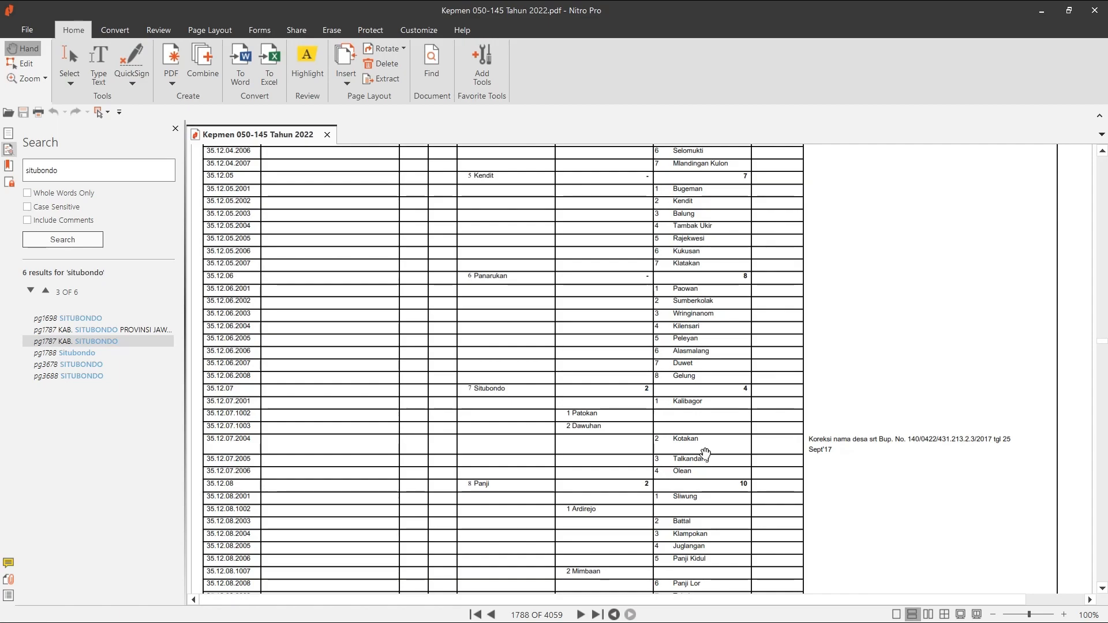
Back in SisKeuDes, rename village 07.2004 of Kecamatan Situbondo to PEMERINTAH DESA KOTAKAN and save the record.
{"action": "key", "text": "alt+Tab"}
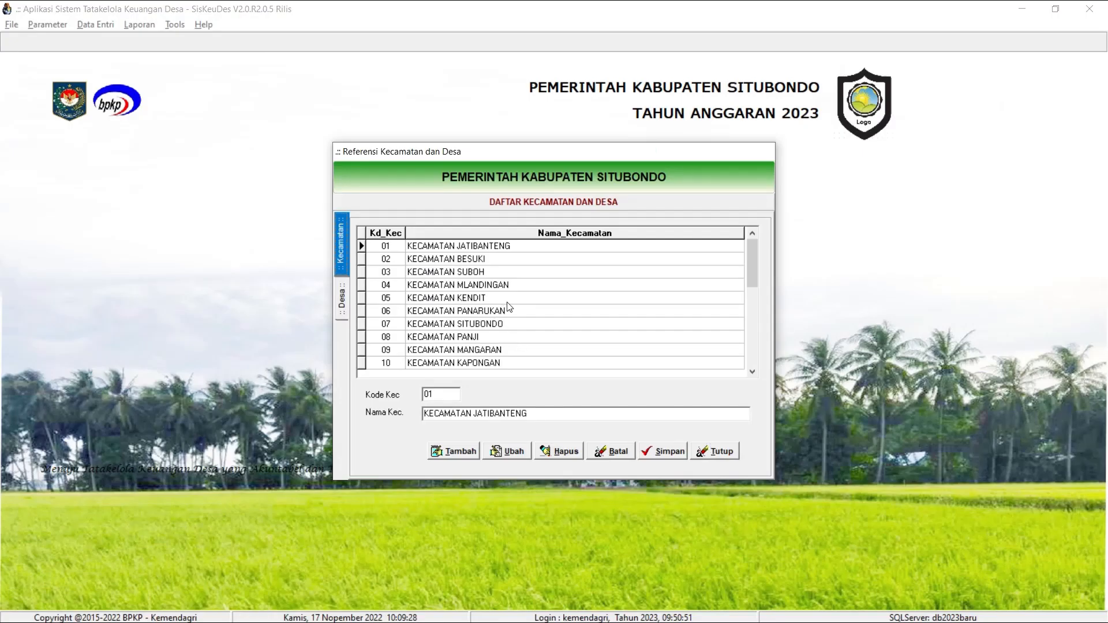
{"action": "left_click", "coordinate": [515, 324]}
{"action": "double_click", "coordinate": [516, 324]}
{"action": "left_click", "coordinate": [551, 259]}
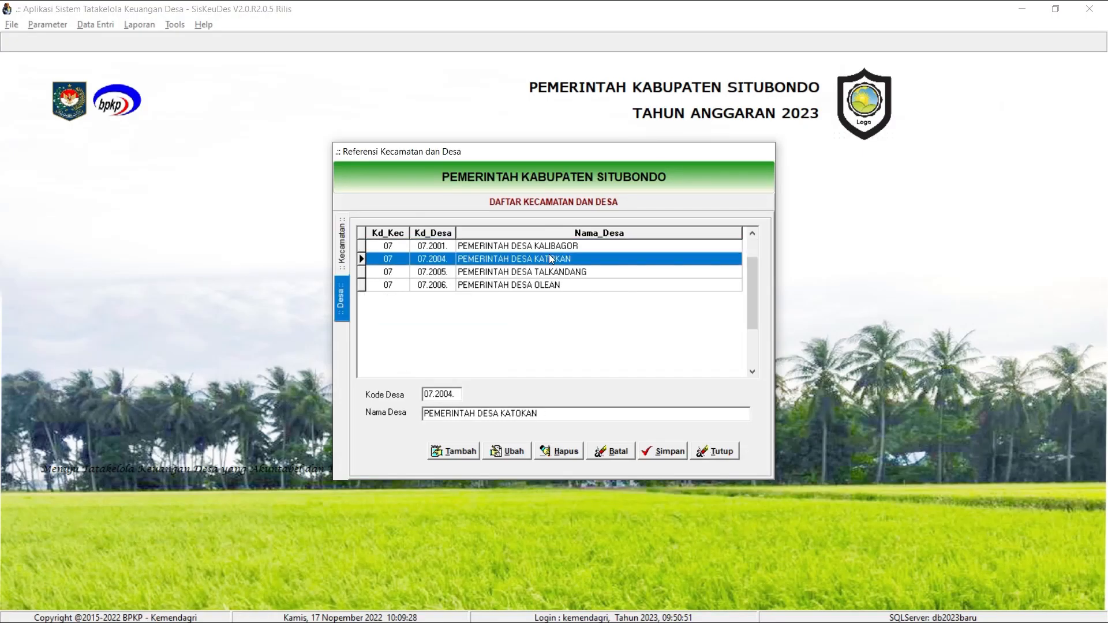
{"action": "left_click", "coordinate": [511, 451]}
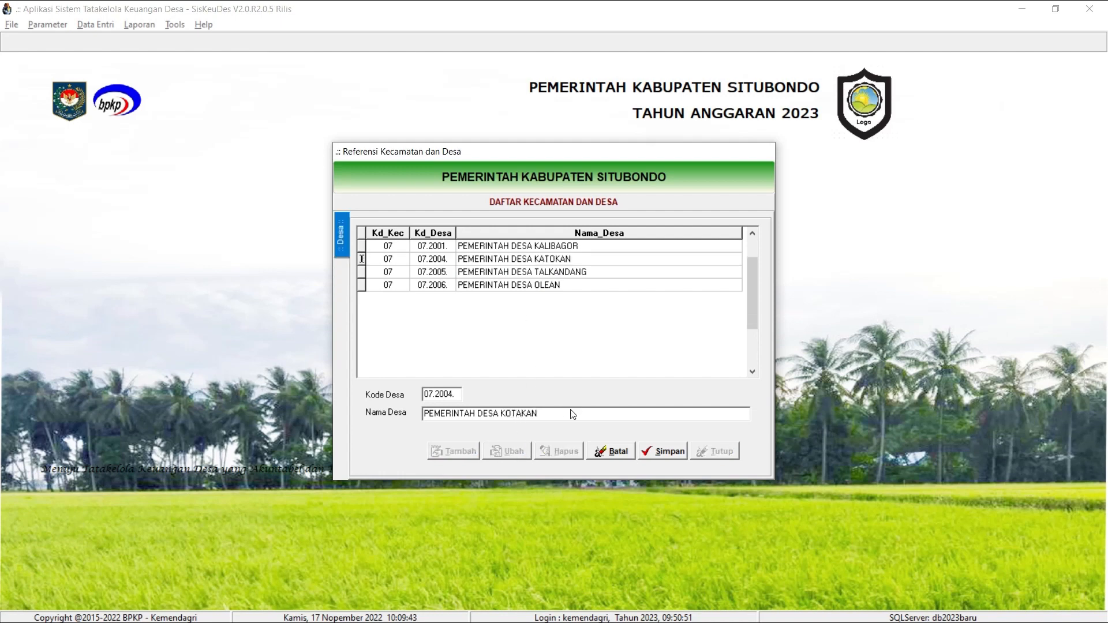
{"action": "left_click", "coordinate": [667, 452]}
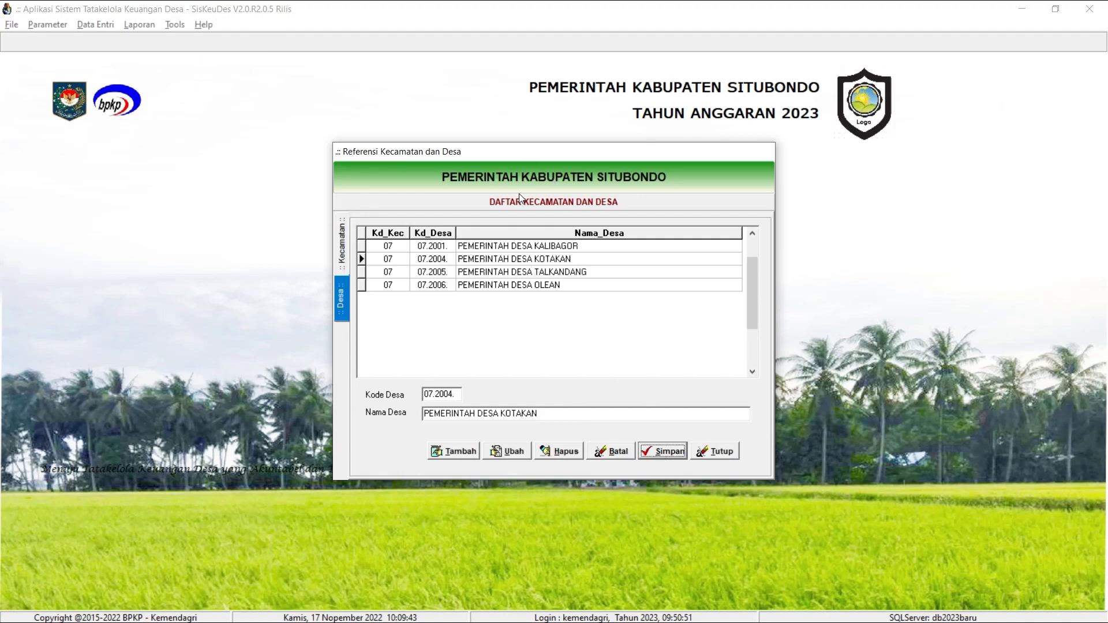
Return to the Kepmen PDF in Nitro Pro and compare the entry for village code 35.12.07.2004 with the edited record.
{"action": "key", "text": "alt+Tab"}
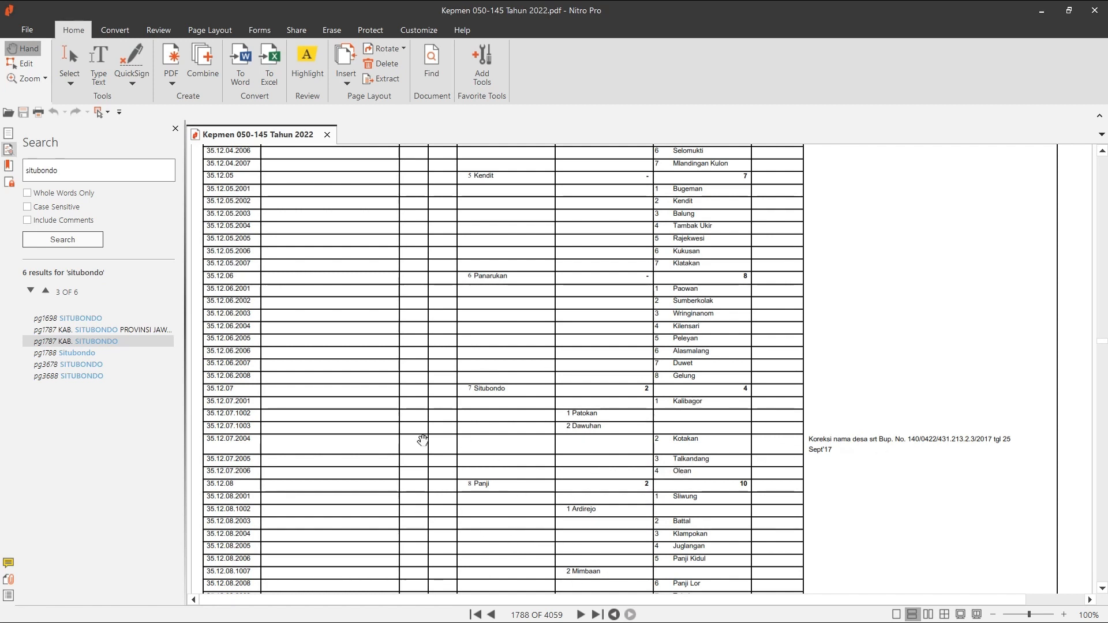
{"action": "key", "text": "alt+Tab"}
{"action": "key", "text": "alt+Tab"}
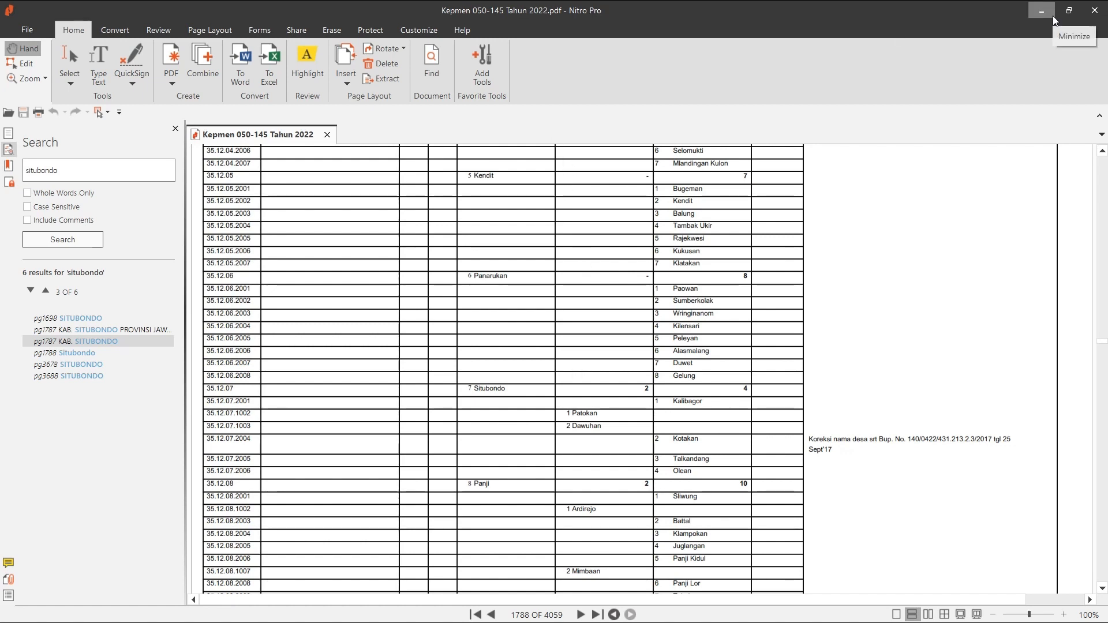
{"action": "key", "text": "alt+Tab"}
{"action": "key", "text": "alt+Tab"}
{"action": "key", "text": "alt+Tab"}
{"action": "key", "text": "alt+Tab"}
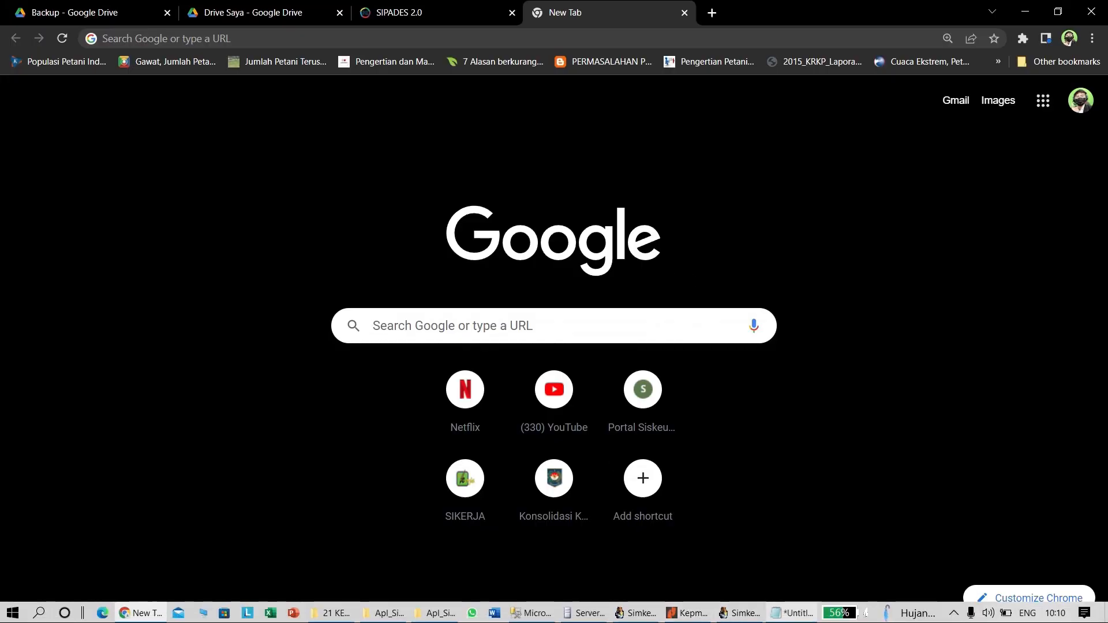
{"action": "left_click", "coordinate": [955, 617]}
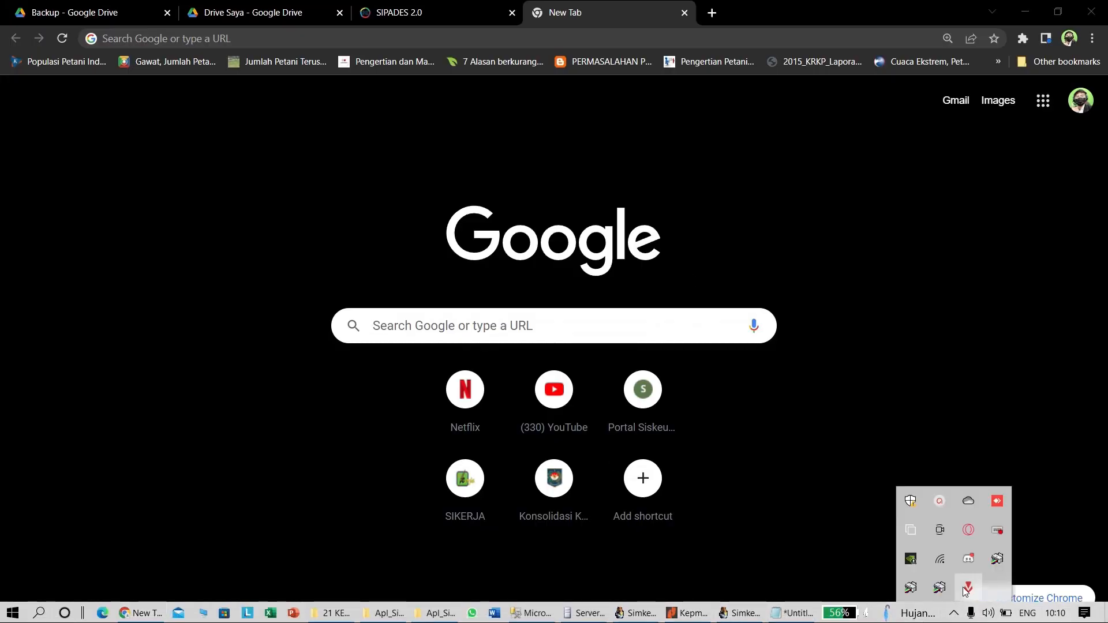
{"action": "left_click", "coordinate": [942, 501]}
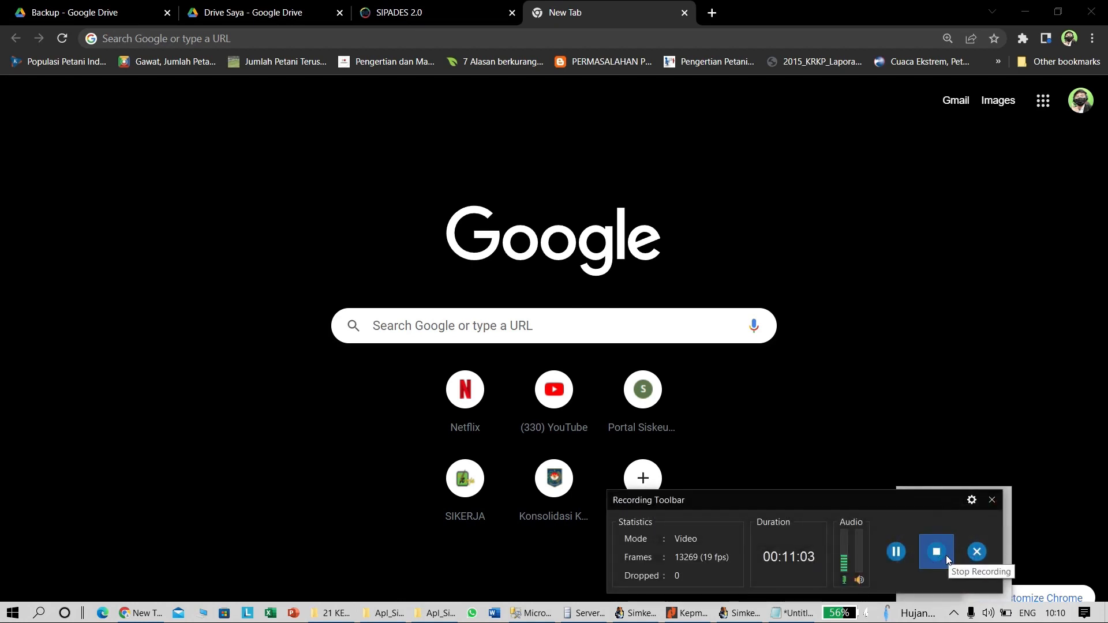
{"action": "left_click", "coordinate": [947, 559]}
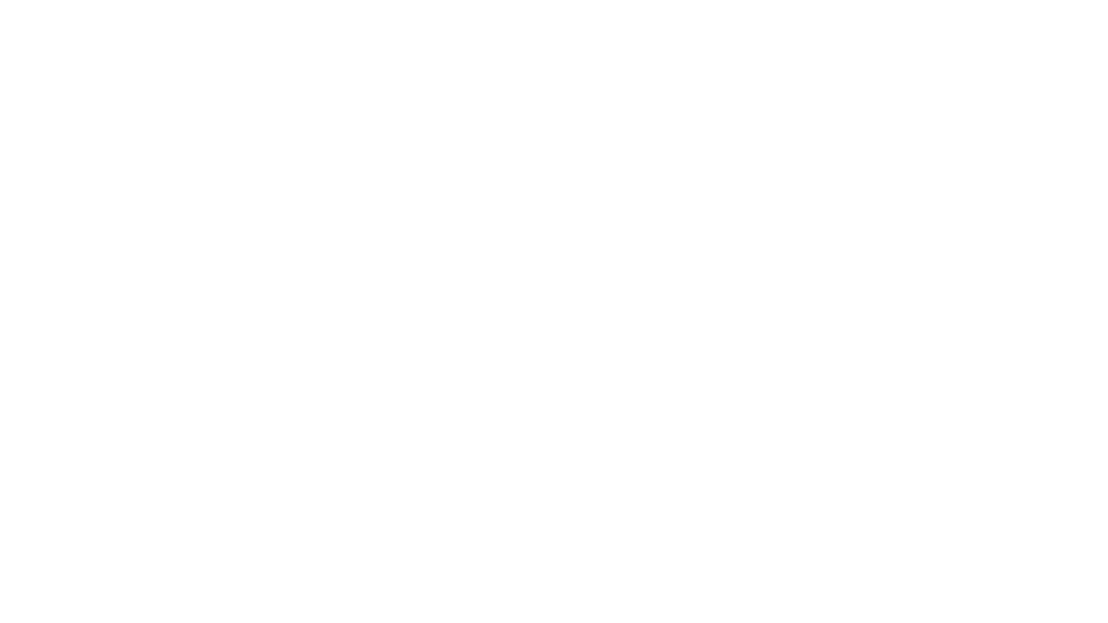